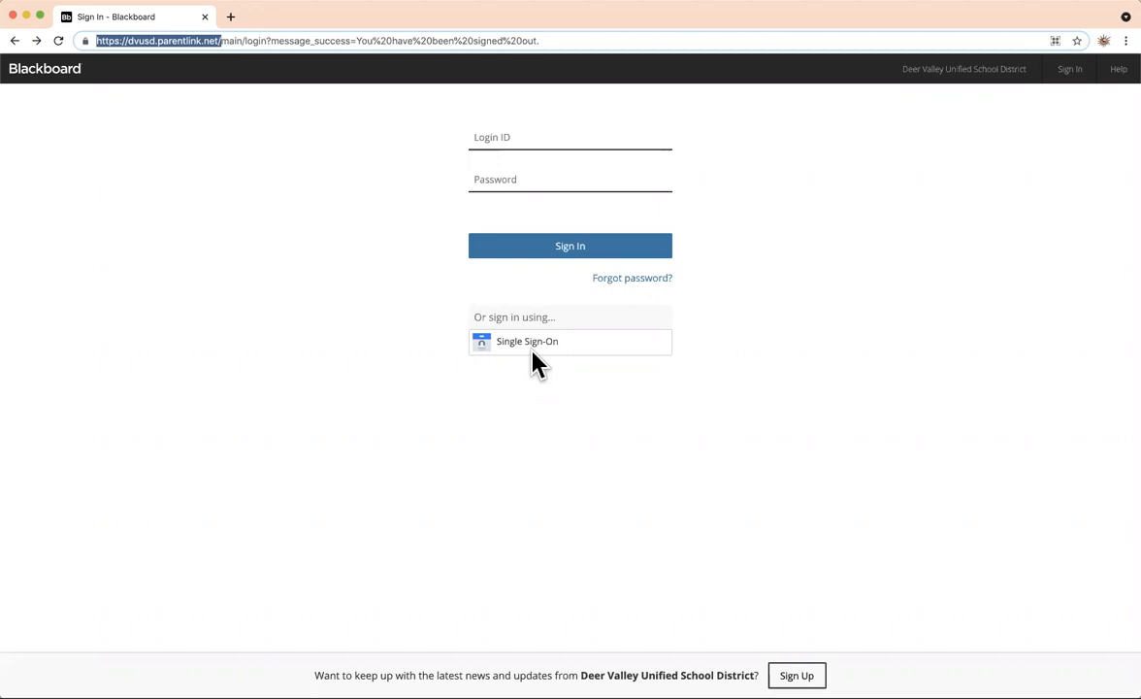
Choose Single Sign-On to reach the Deer Valley Unified School District login page.
click(537, 354)
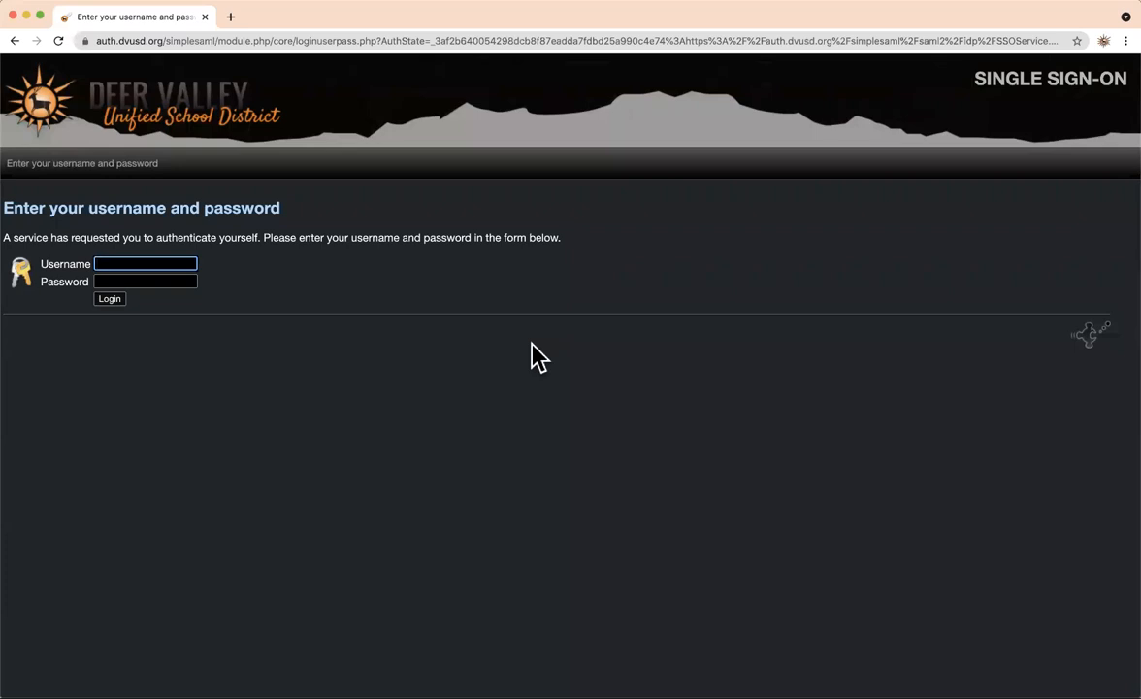
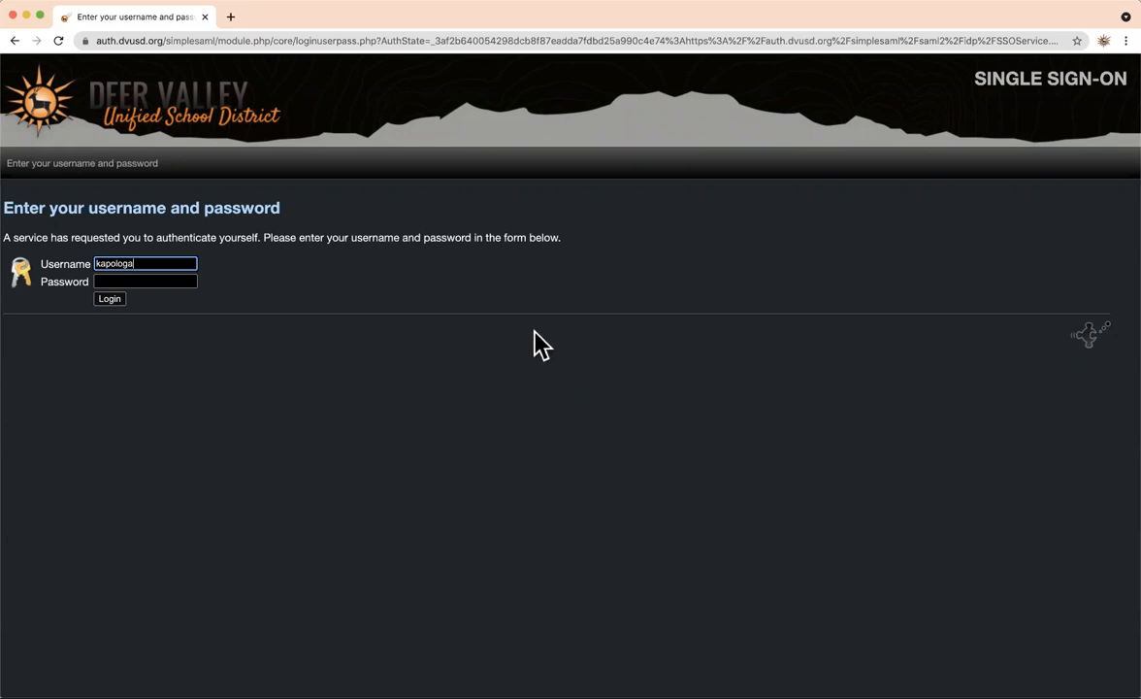
Enter the district account username, then type the account password in the Password field.
drag(150, 267, 80, 266)
click(156, 280)
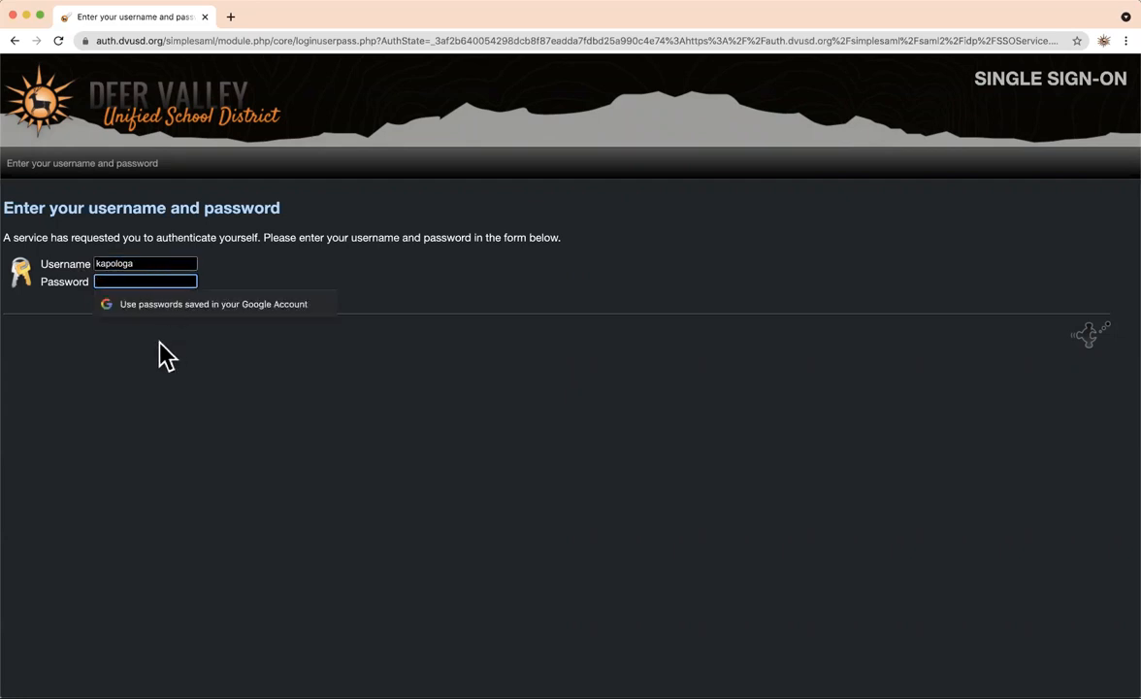
click(160, 361)
click(128, 282)
text(•••••)
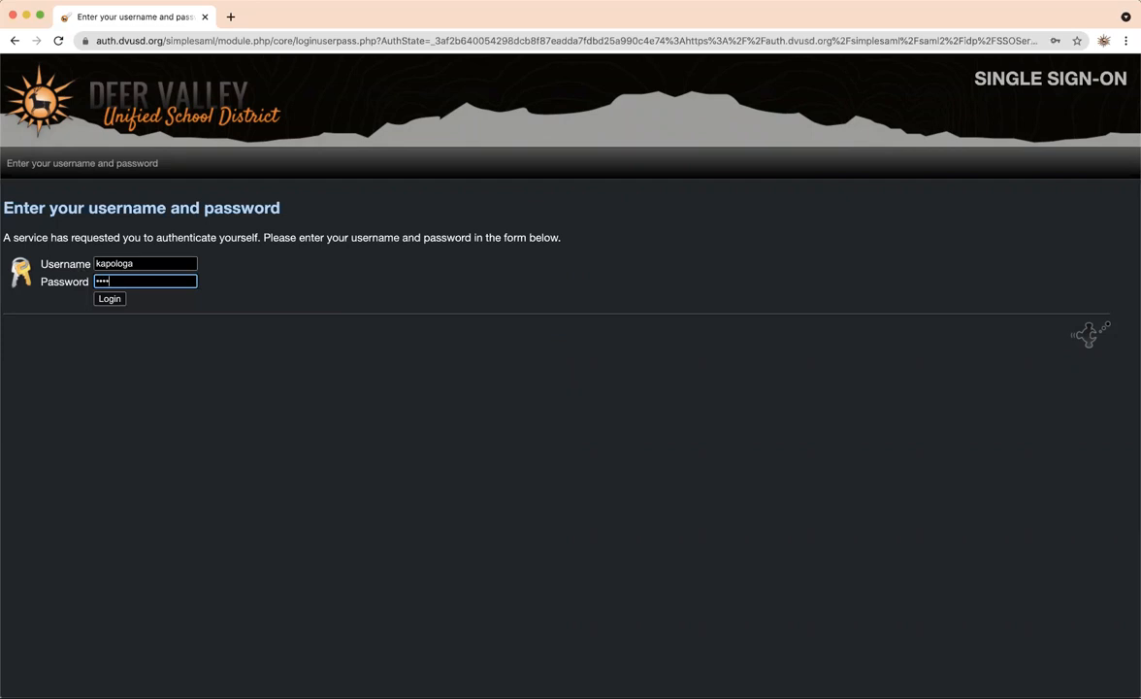
text(••••)
Log in and start a new message from the Home page's Create a Message tile.
click(116, 300)
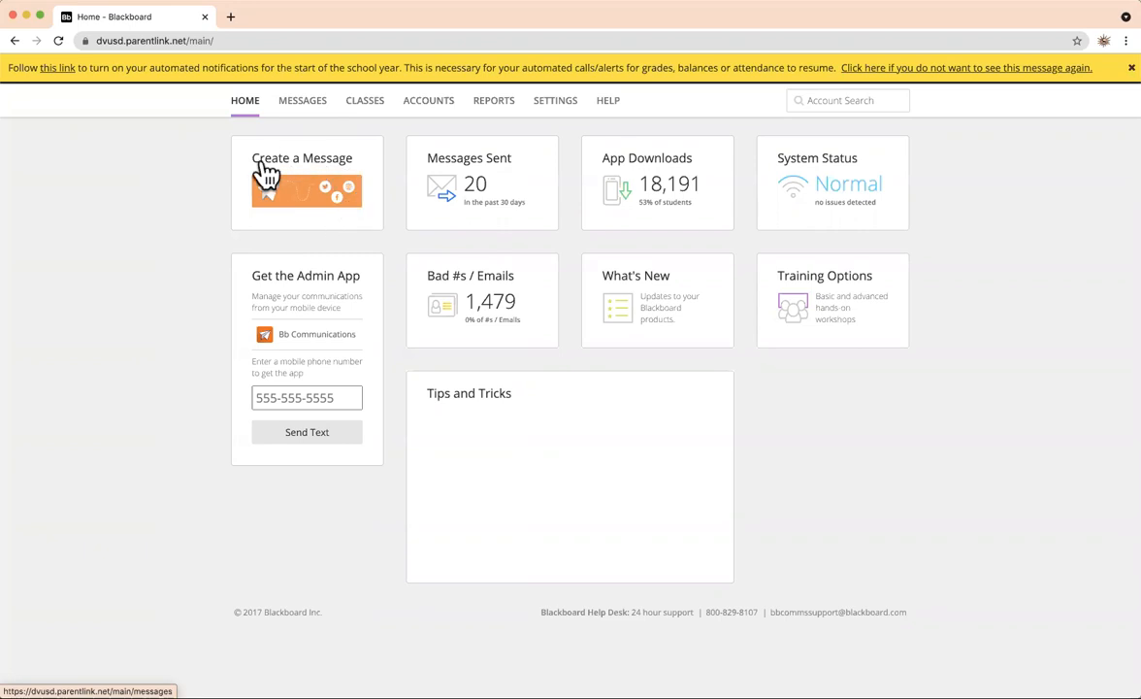
click(342, 202)
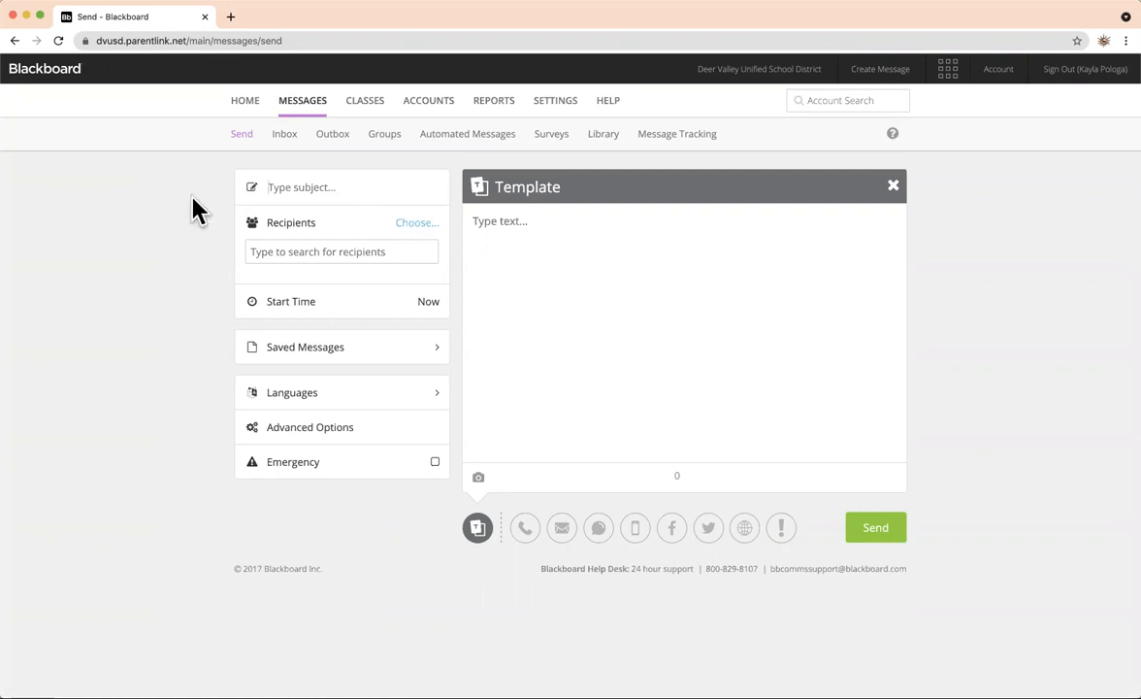
Title the message 'Important Message from DVUSD', correcting the typos along the way.
click(353, 188)
text(Important)
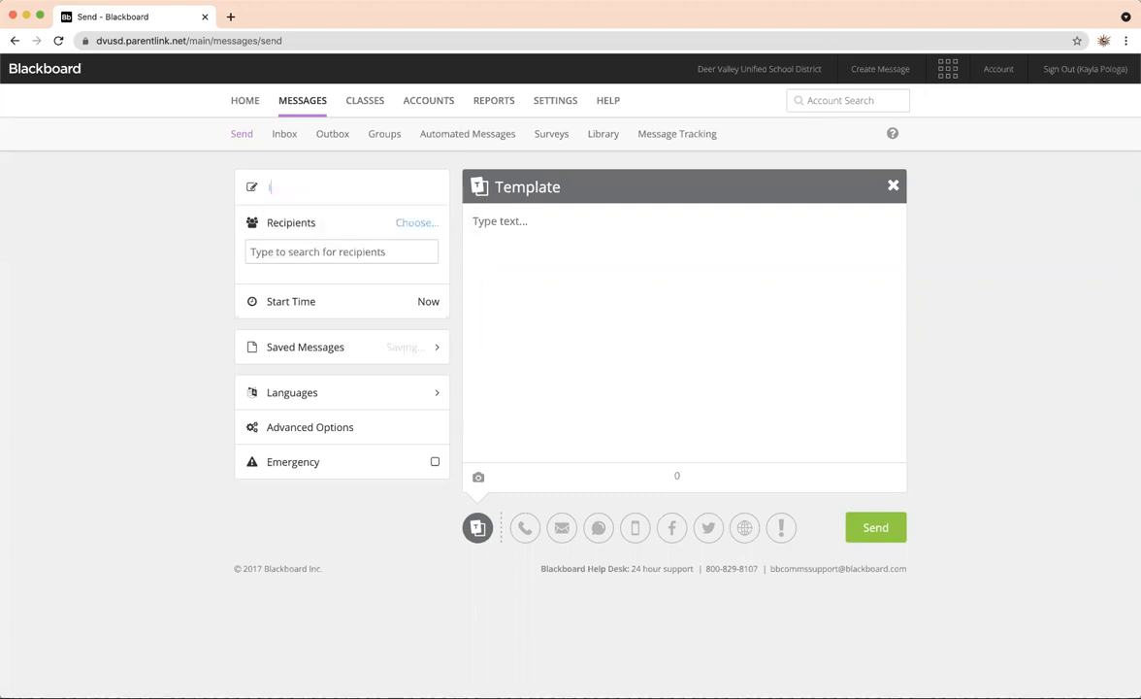
text( Messafe)
key(BackSpace)
key(BackSpace)
text(ge from DCUSD)
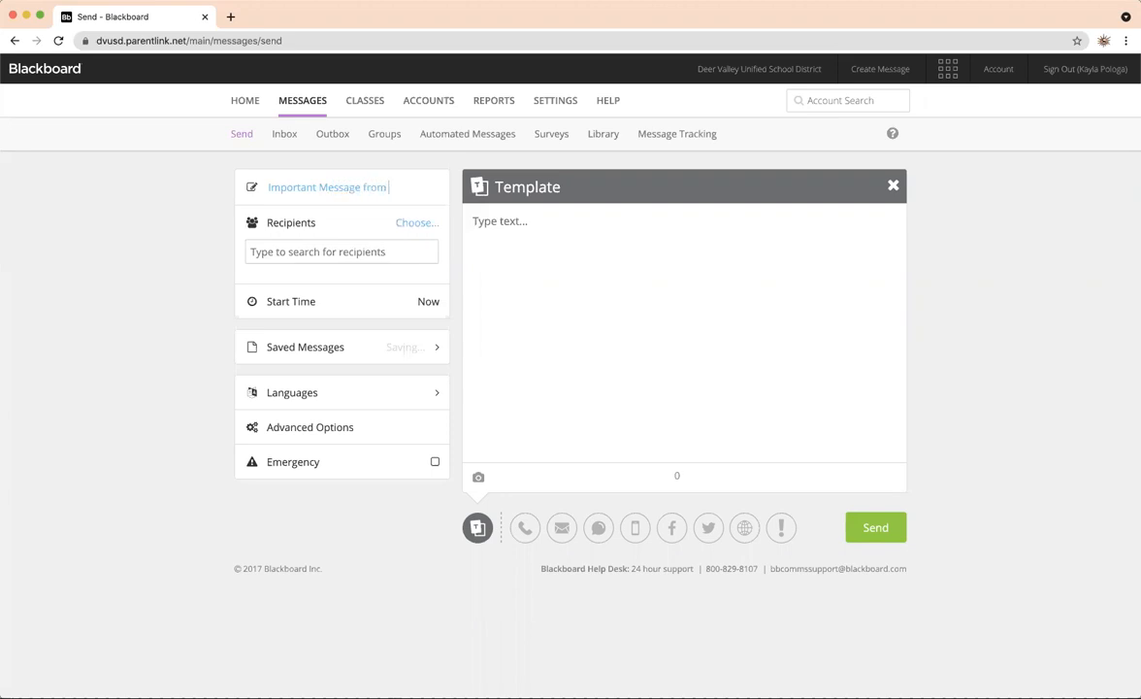
key(BackSpace)
key(BackSpace)
key(BackSpace)
key(BackSpace)
text(VUSD)
key(super+a)
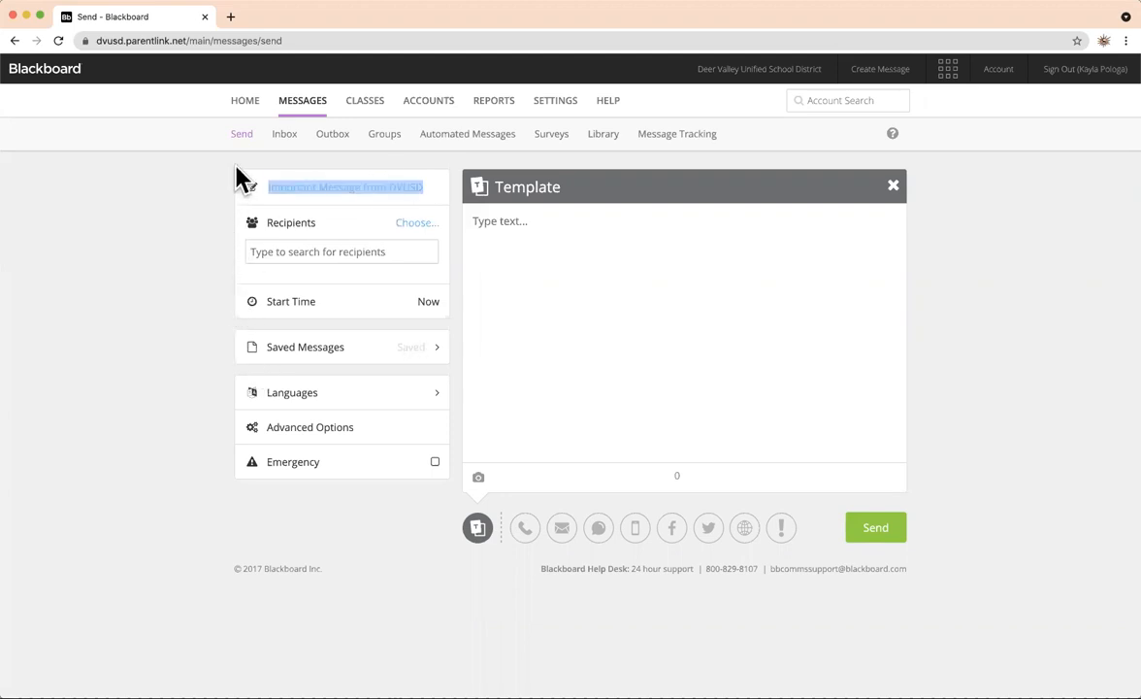
click(171, 209)
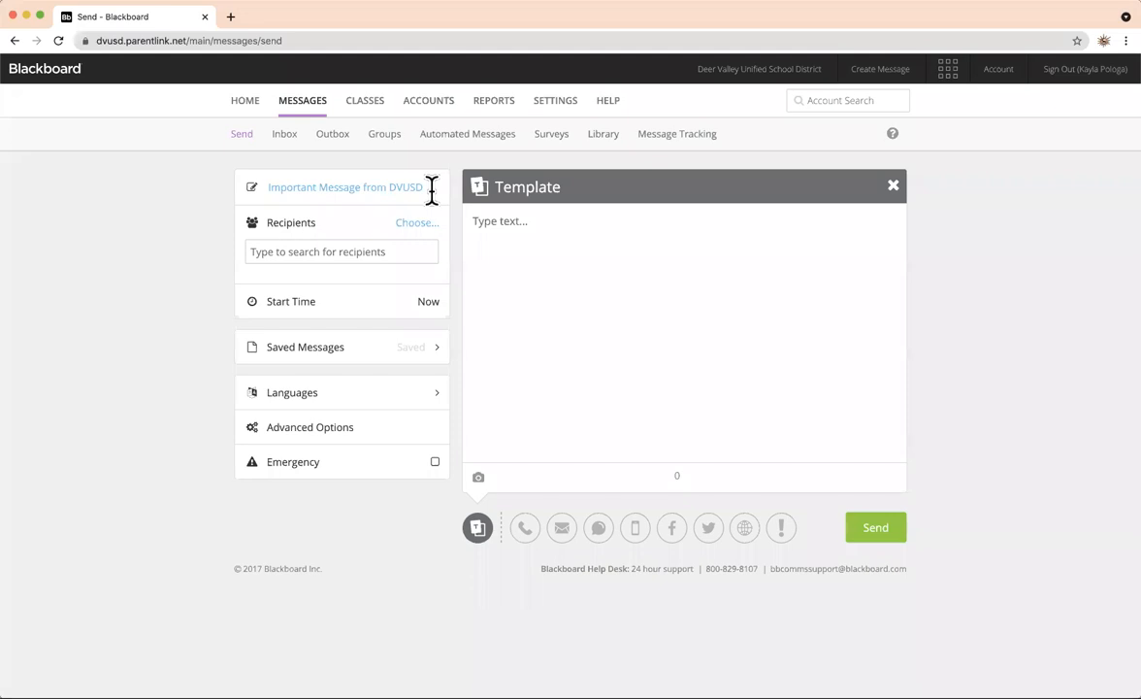
triple_click(346, 180)
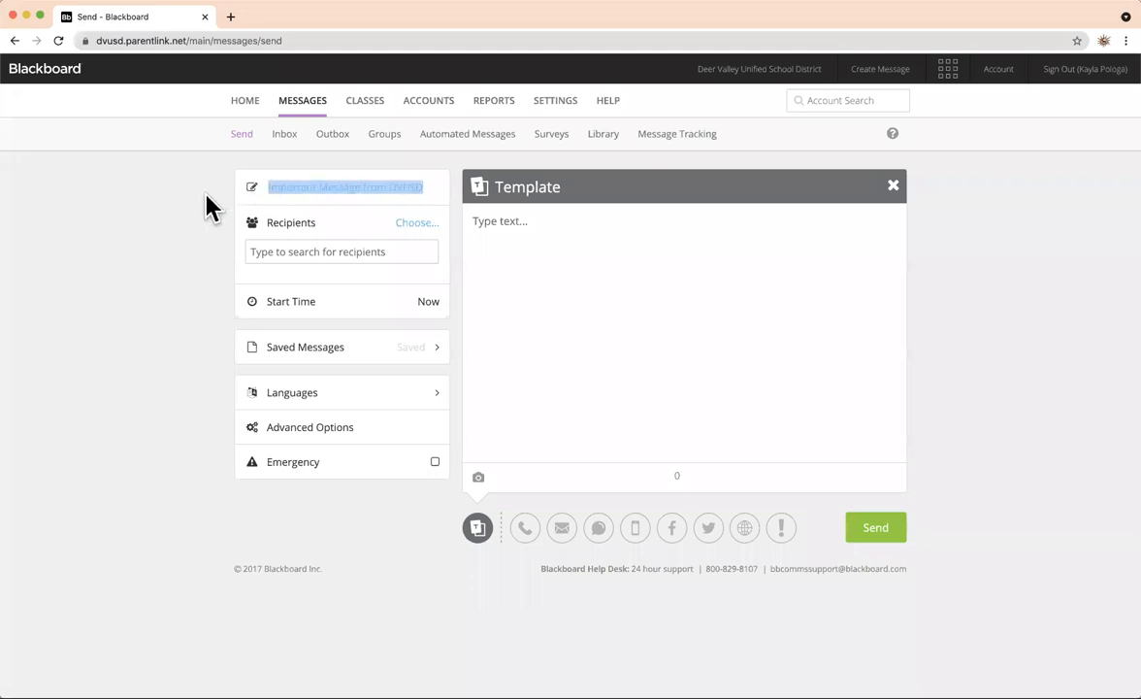
click(164, 266)
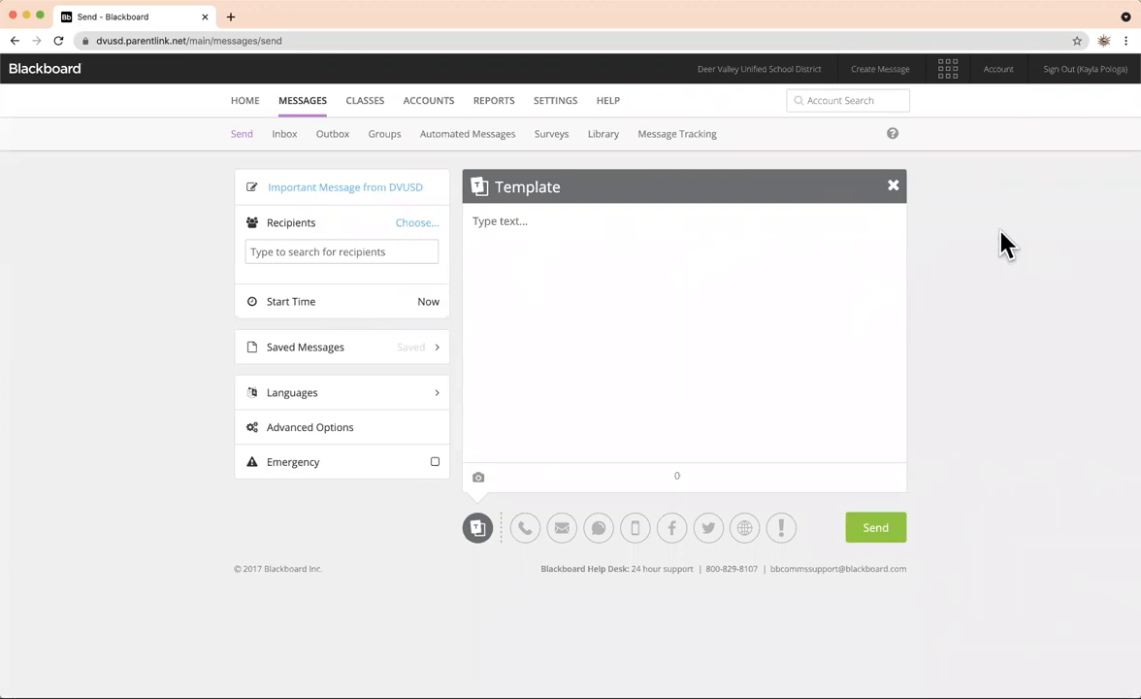
Type 'This is an important message from DVUSD' into the template body.
click(626, 233)
text(This is an im)
text(portant me)
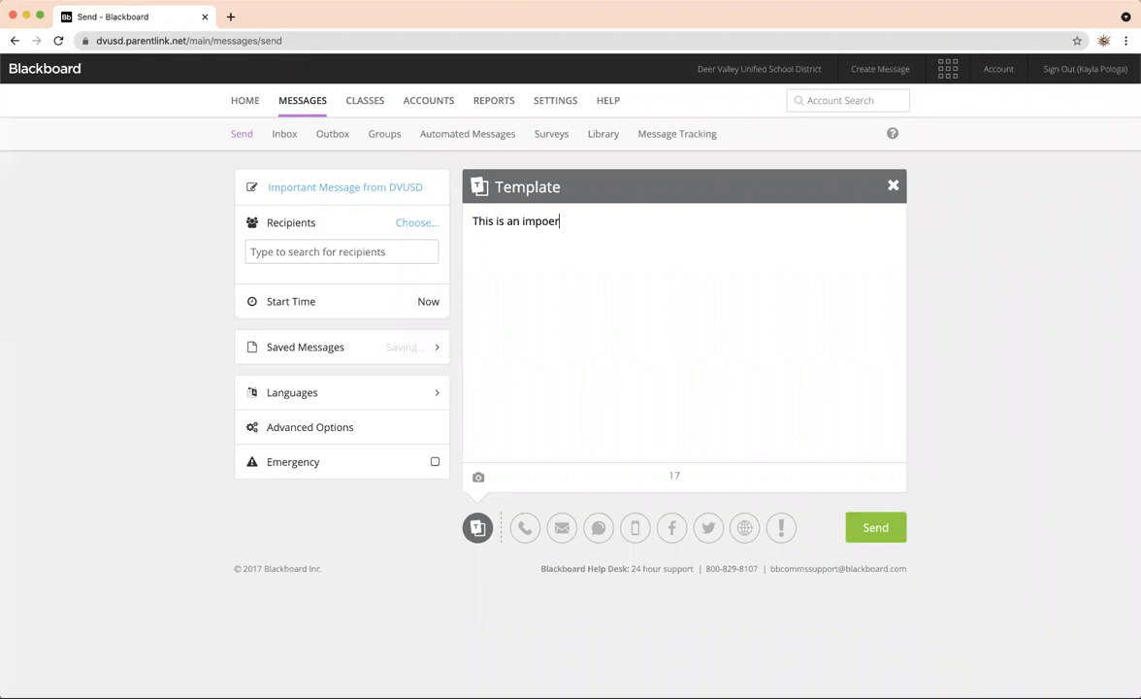
text(ssage from DVUSD)
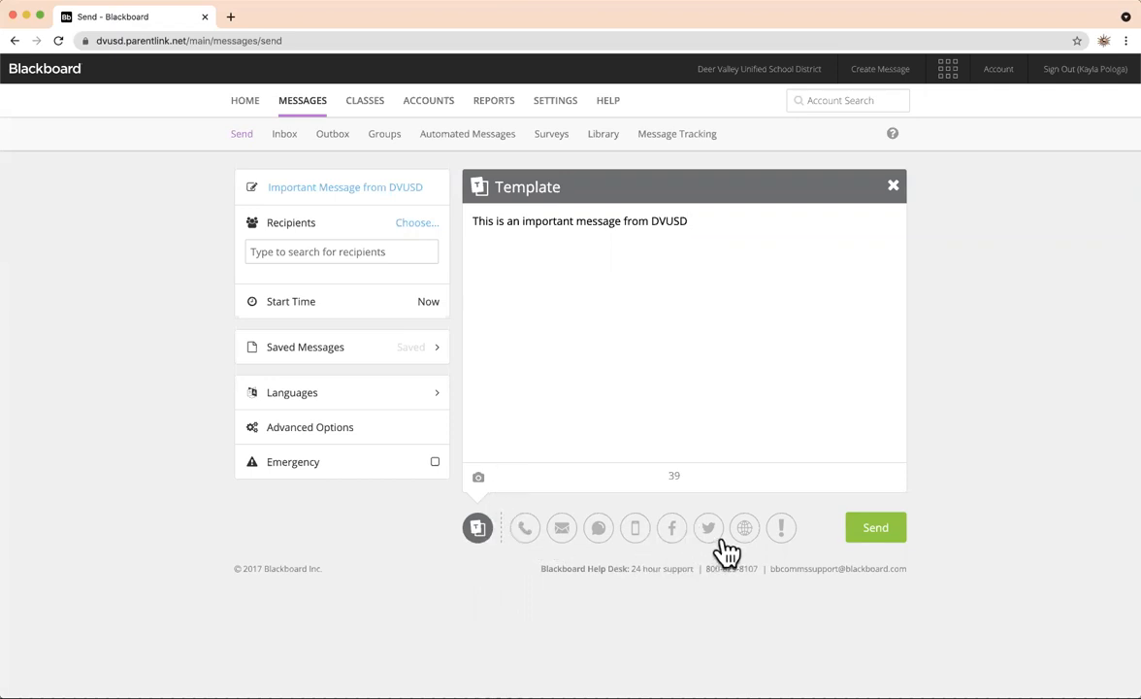
Add a phone version, requesting a Call Me To Record call and then cancelling it.
click(525, 531)
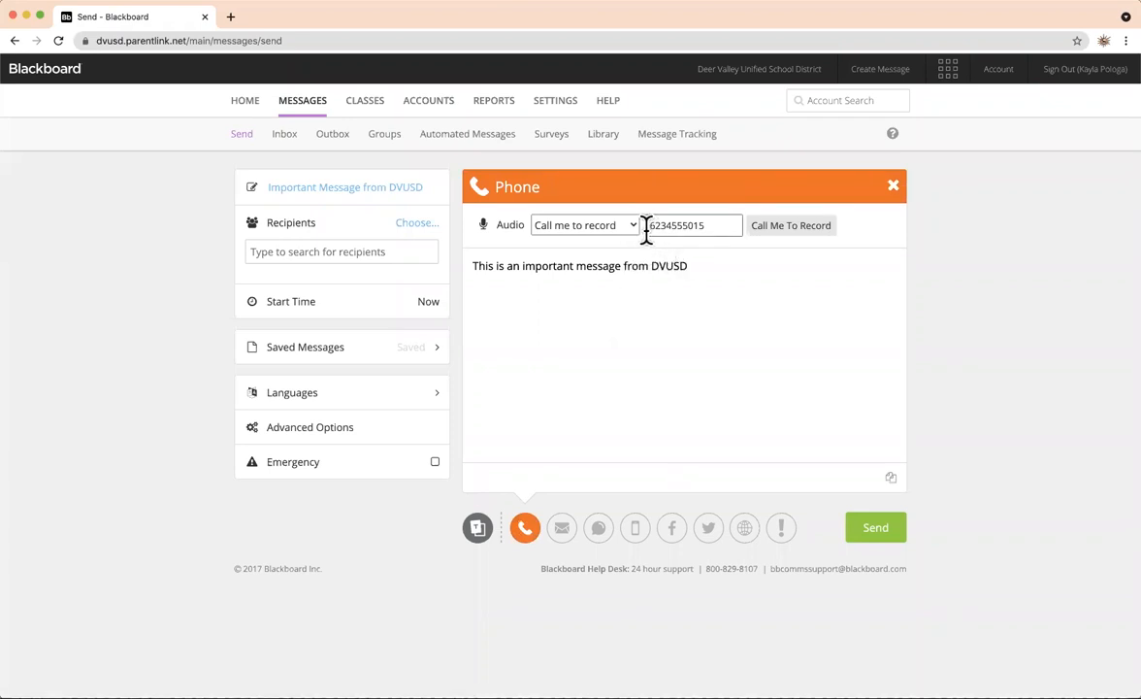
drag(646, 230, 705, 230)
click(765, 233)
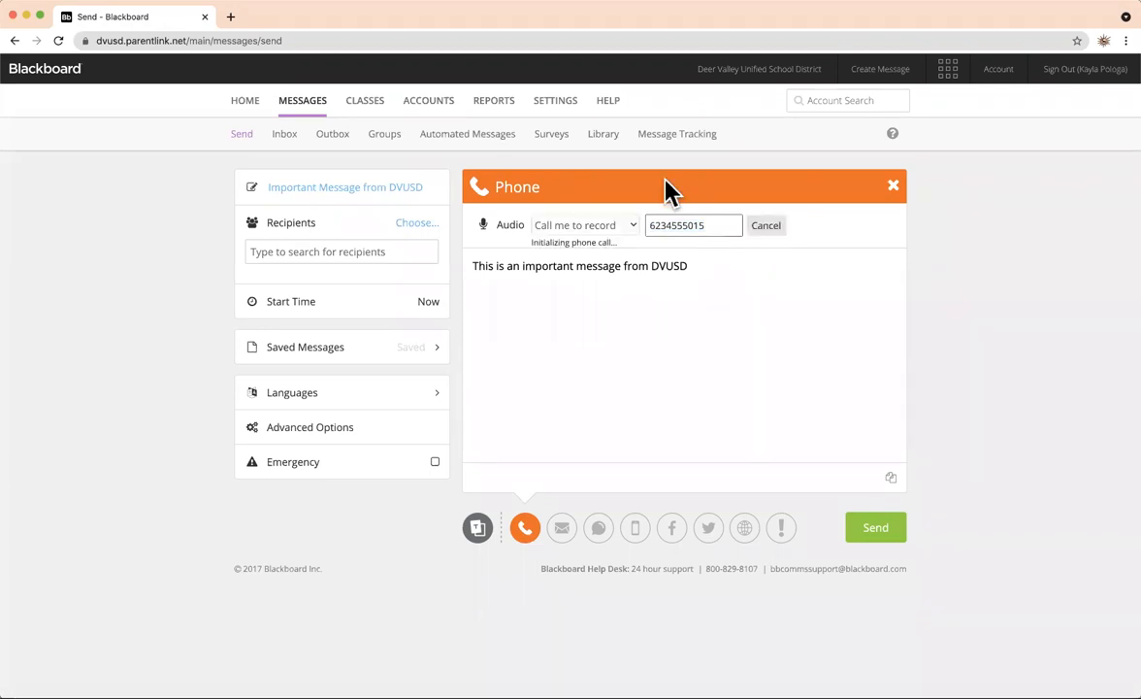
click(767, 229)
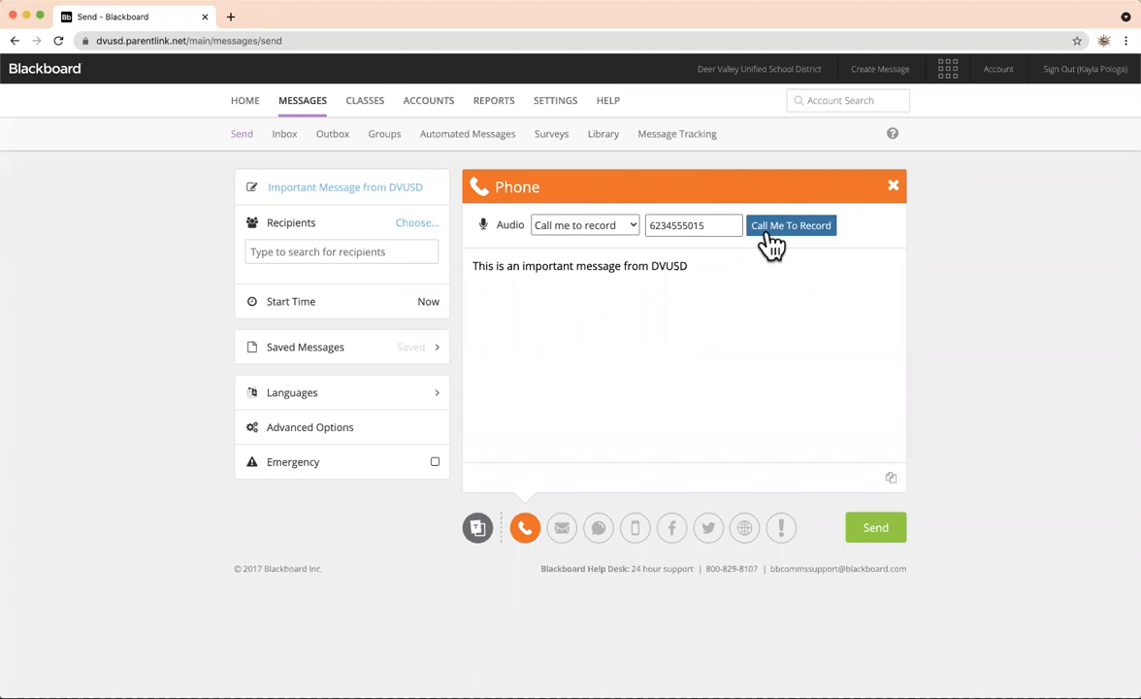
Switch phone audio to Call in to record and review the dial-in number, access code and # step.
click(631, 227)
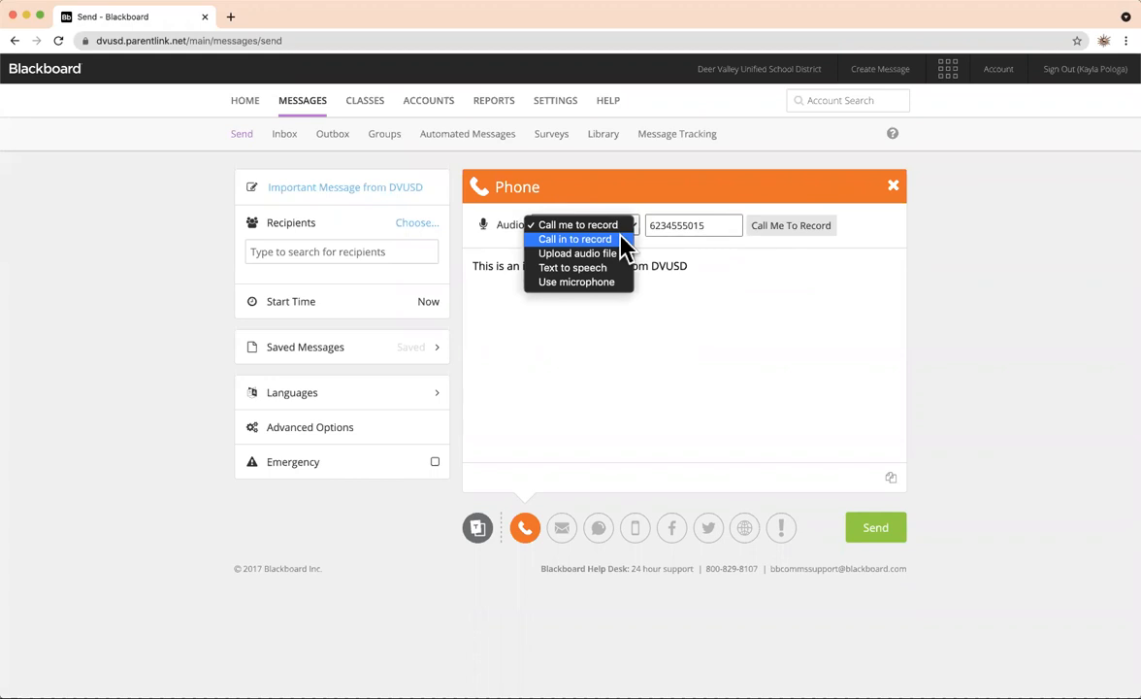
click(621, 238)
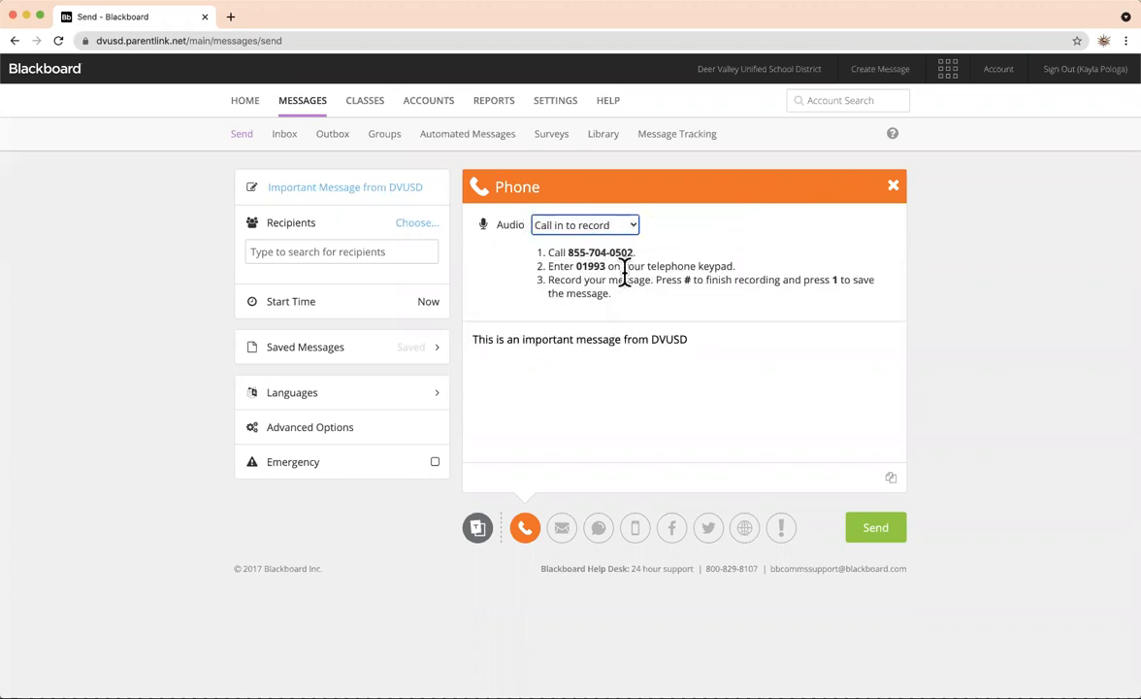
drag(635, 252, 571, 252)
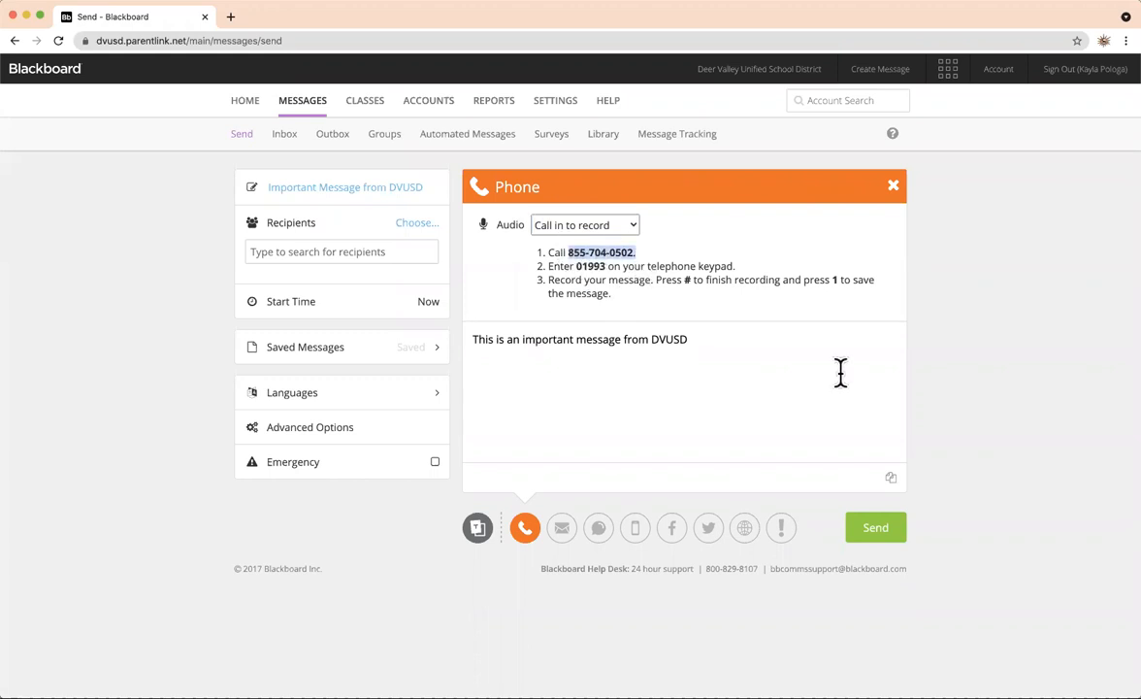
click(739, 298)
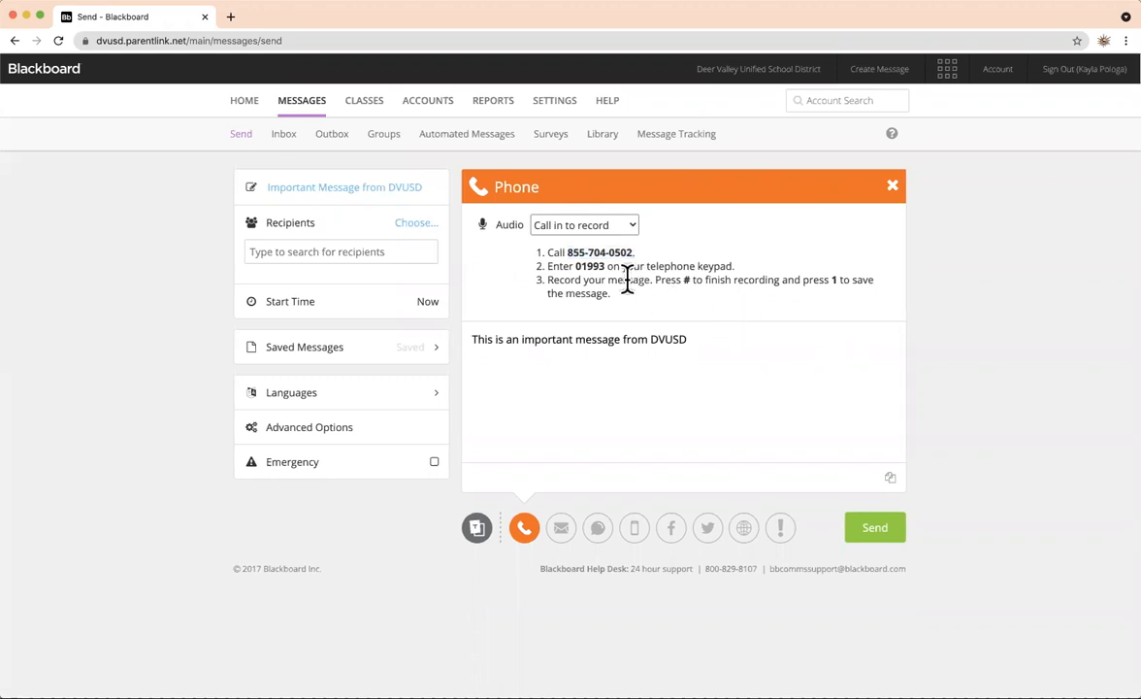
mouse_move(608, 277)
mouse_down()
mouse_move(594, 254)
mouse_move(566, 250)
mouse_move(573, 262)
mouse_move(620, 257)
mouse_move(605, 264)
mouse_up()
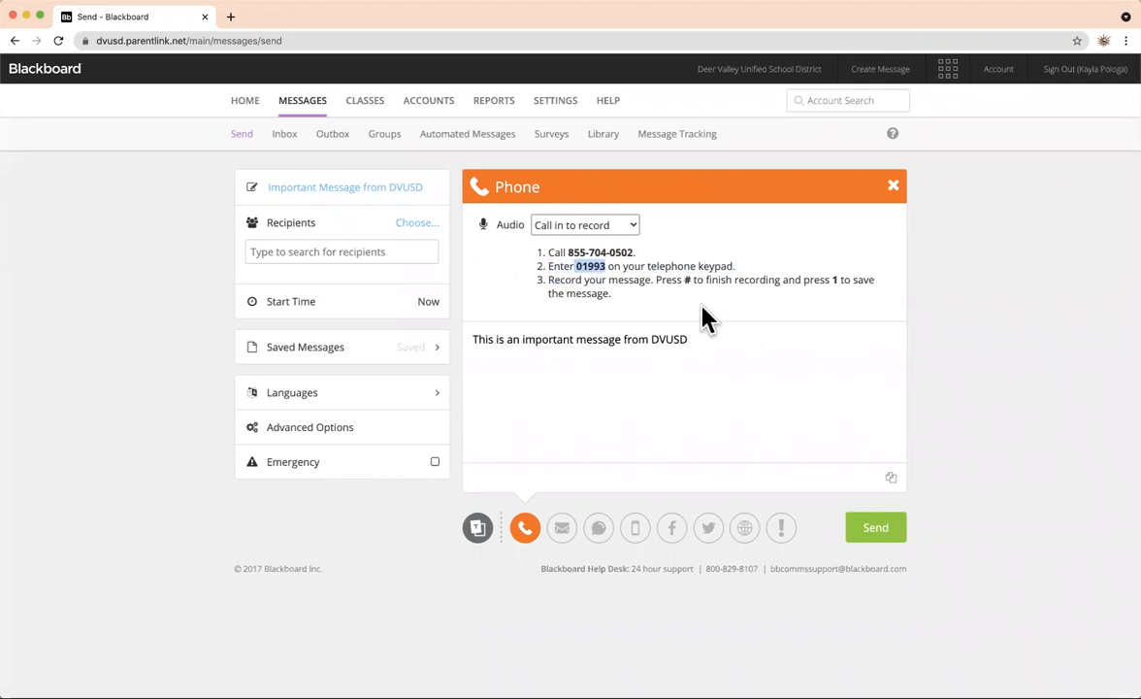
click(677, 303)
mouse_move(682, 282)
mouse_down()
mouse_move(706, 285)
mouse_move(690, 285)
mouse_up()
click(755, 324)
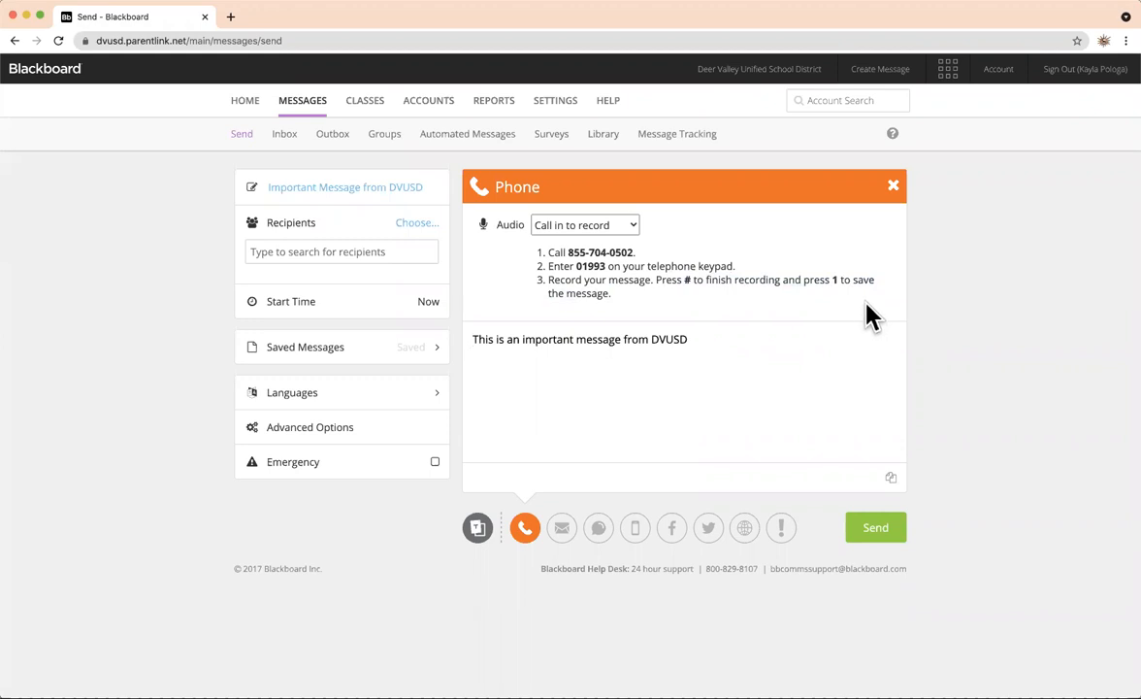
Set phone audio to Text to speech reading 'This is an important message from DVUSD'.
click(631, 234)
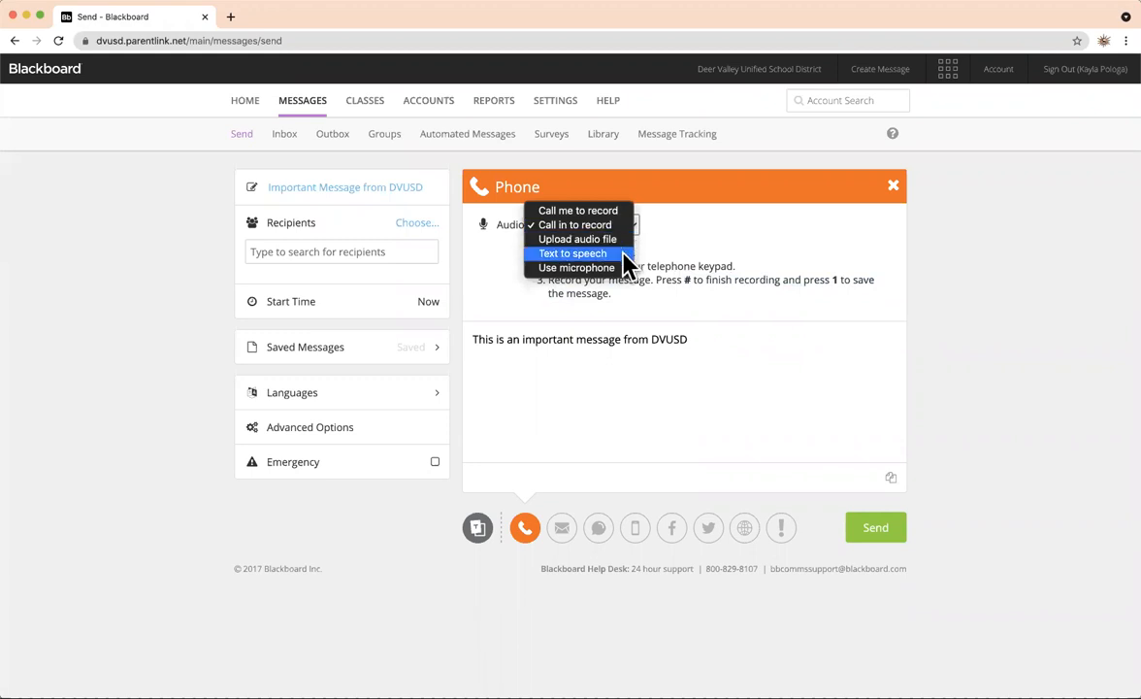
click(624, 255)
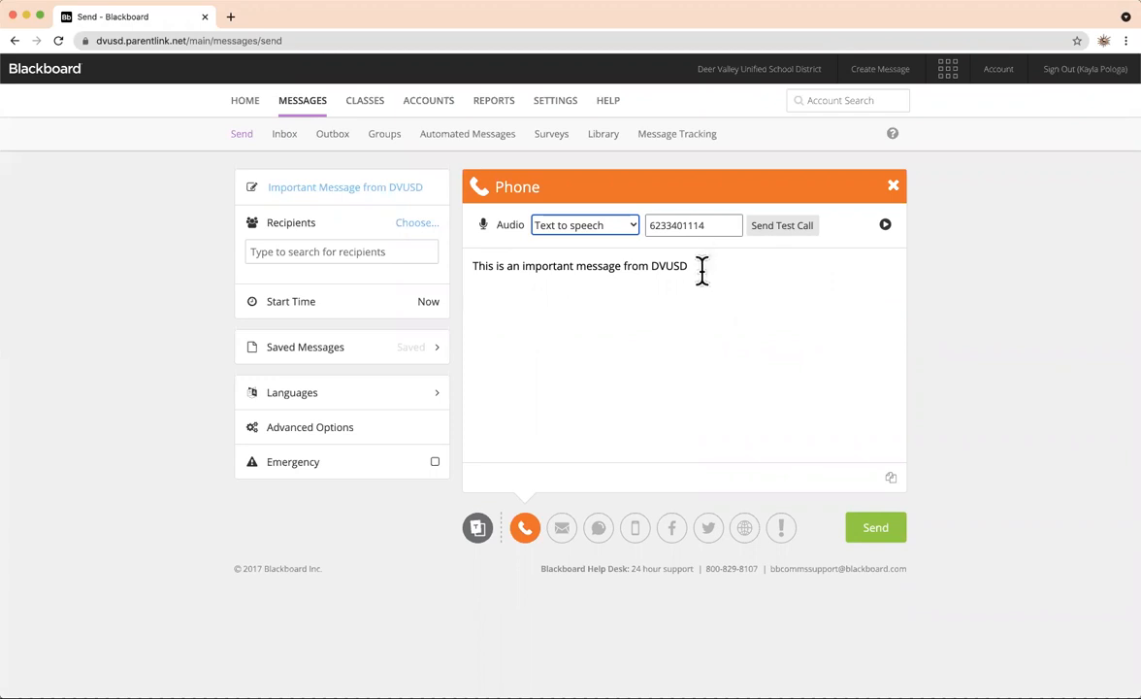
drag(702, 270, 464, 271)
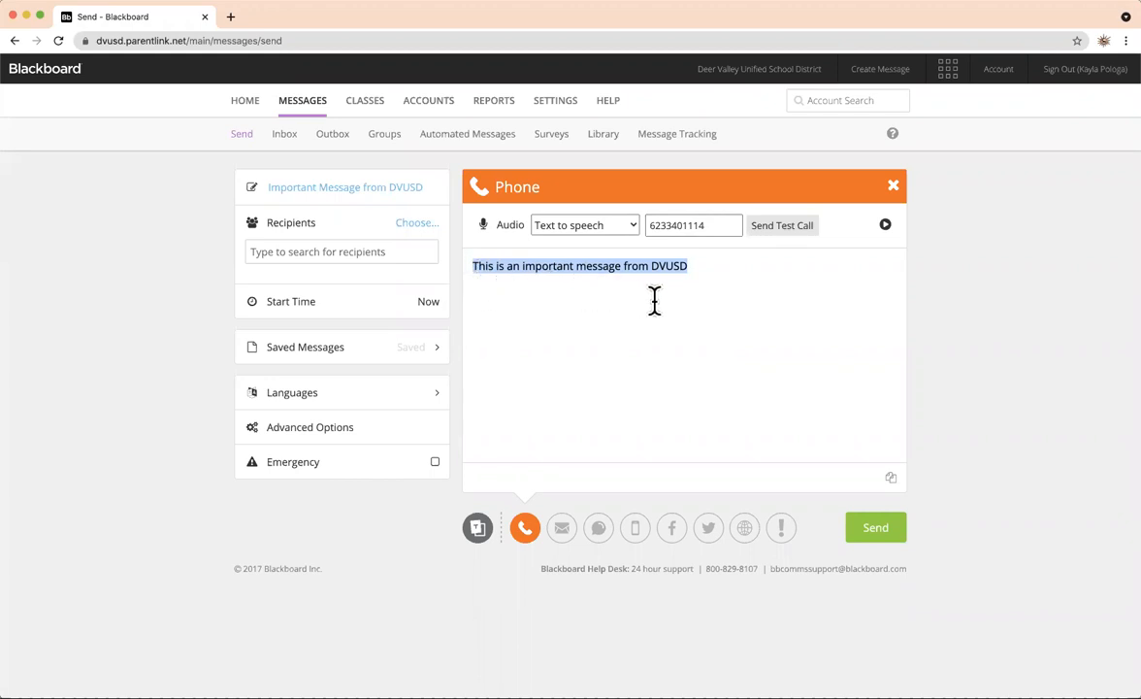
click(710, 296)
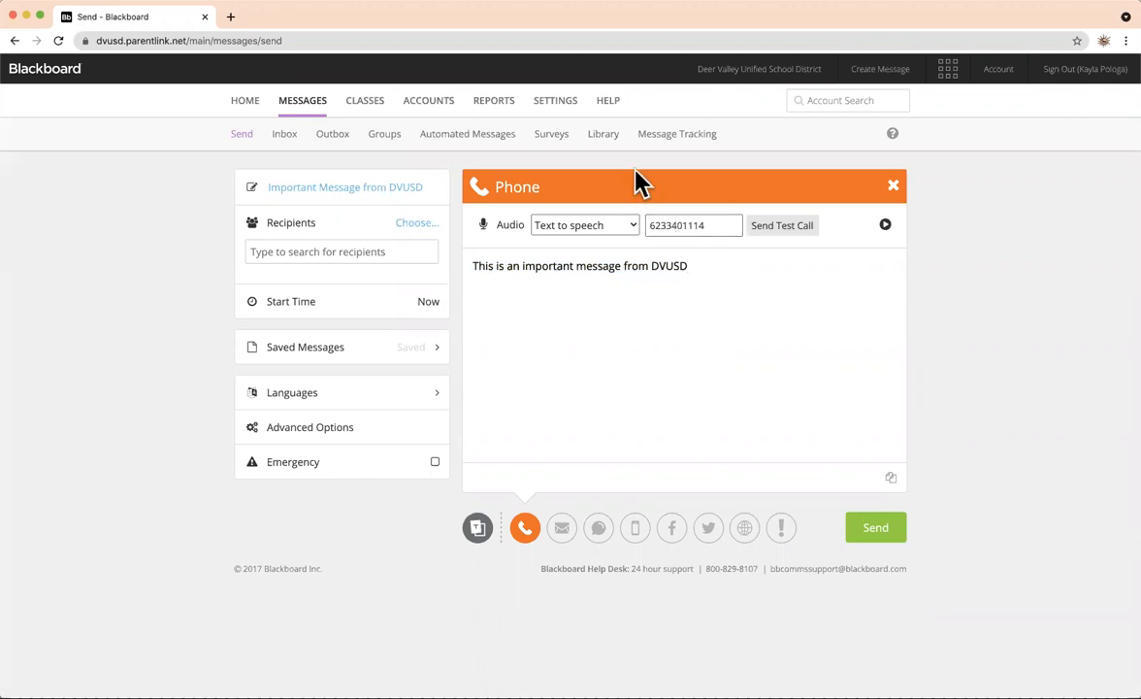
click(633, 229)
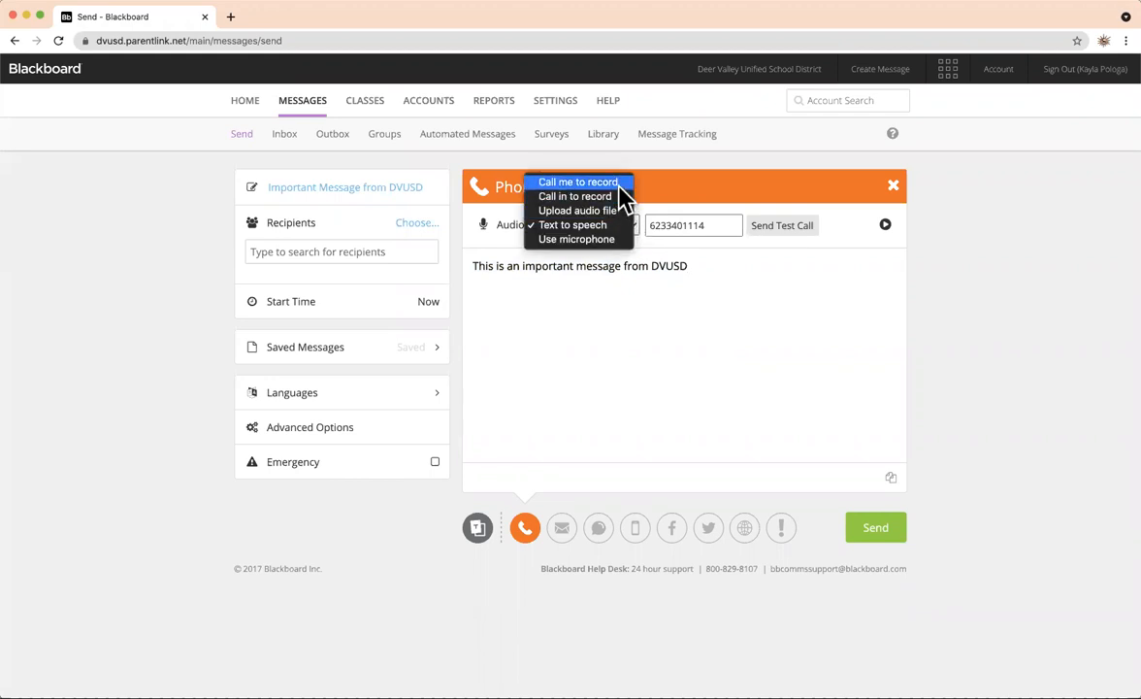
click(619, 184)
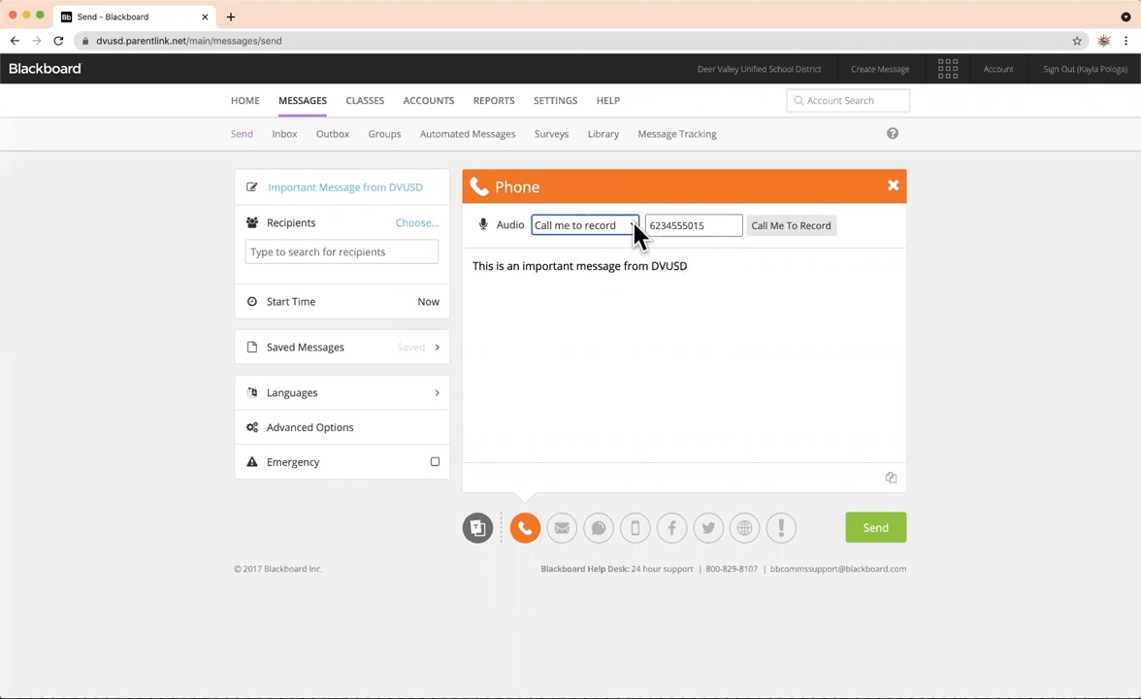
click(633, 228)
click(629, 239)
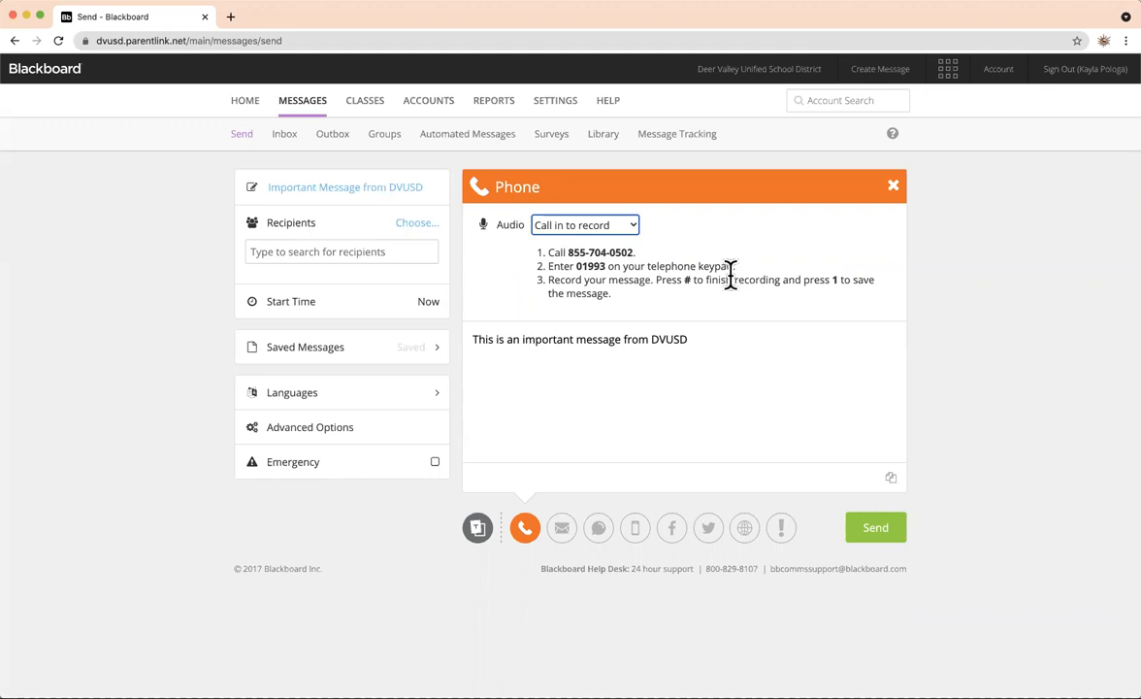
click(636, 230)
click(626, 256)
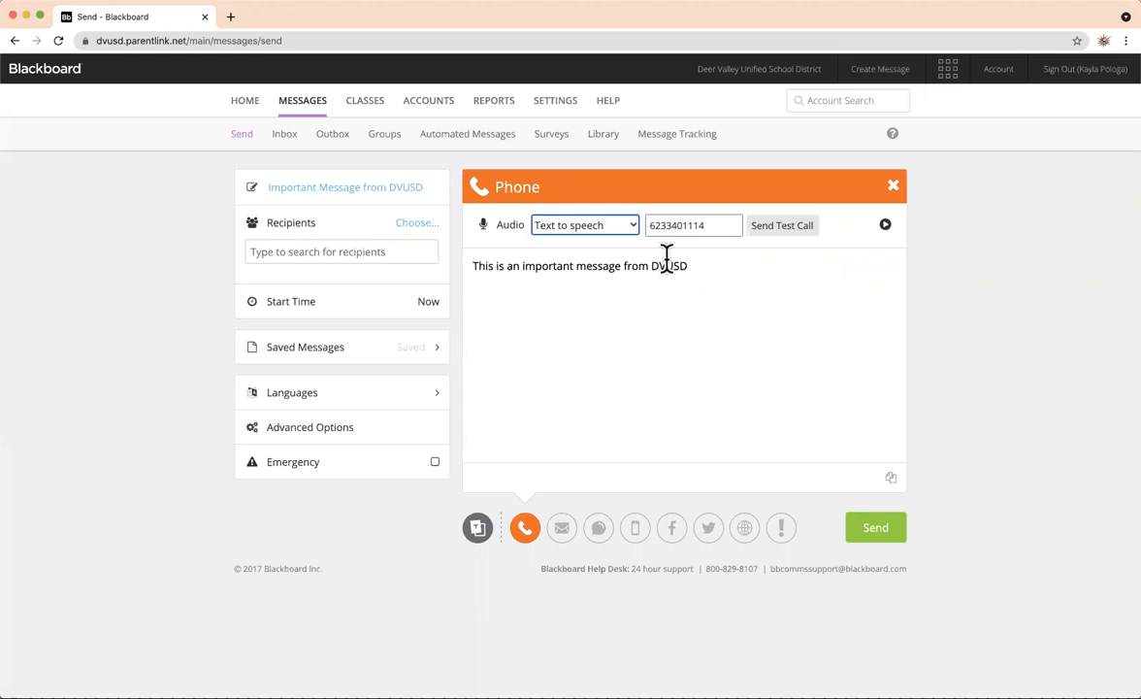
drag(693, 260, 451, 278)
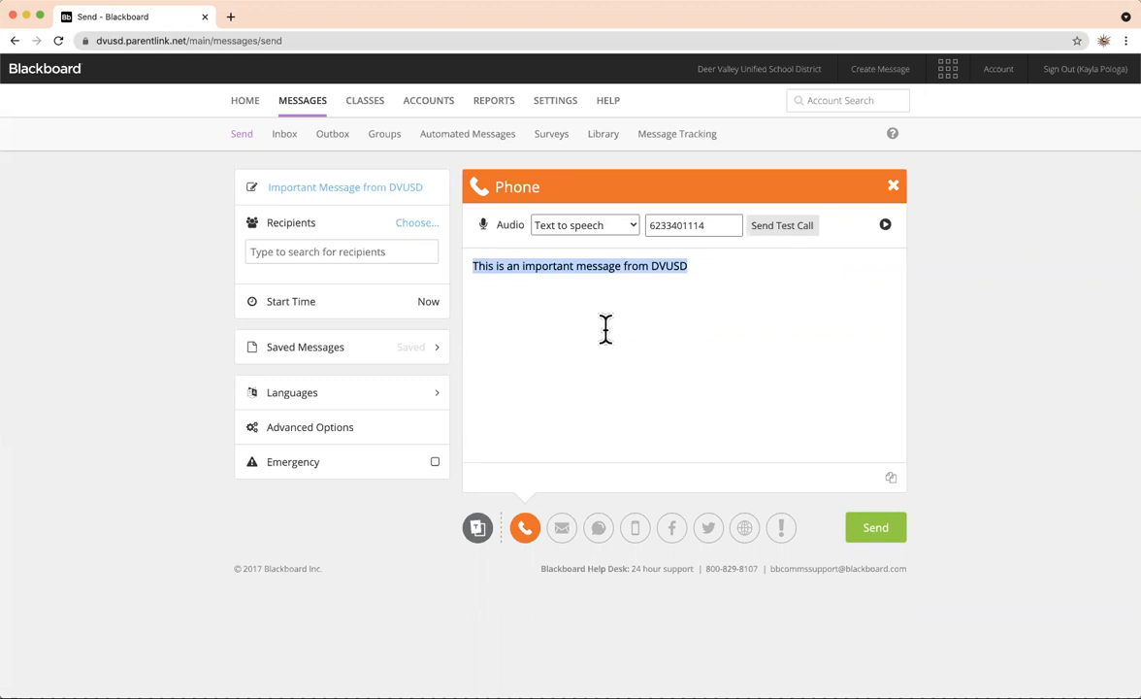
click(739, 340)
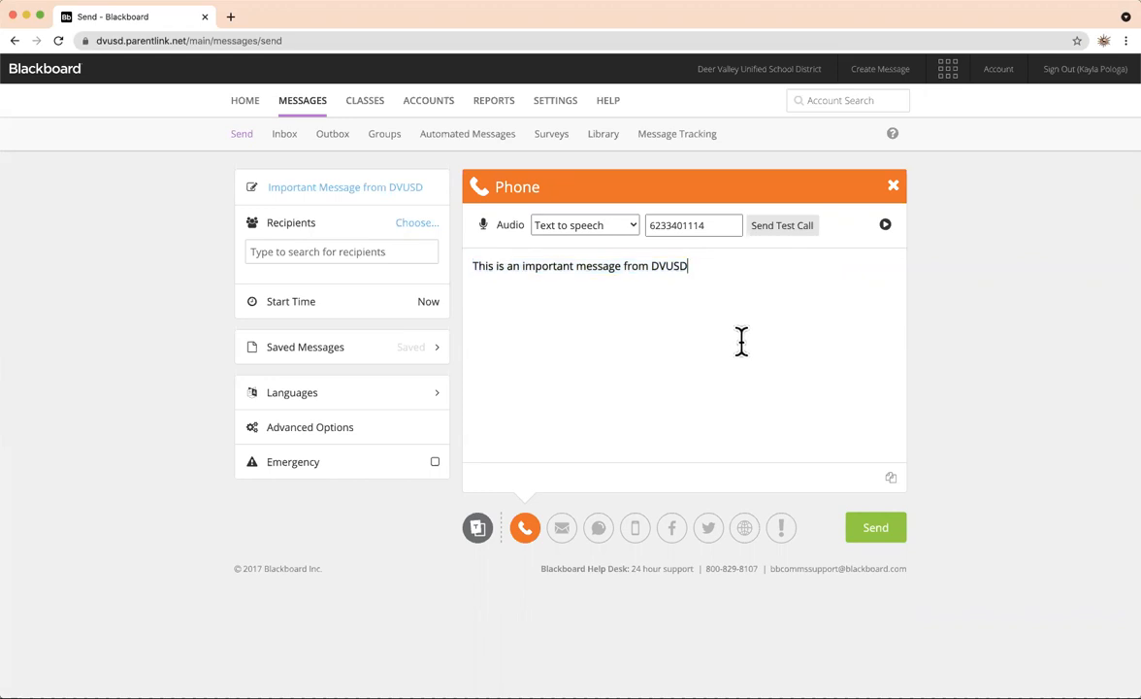
Switch to the Email version and check it in the Preview window.
click(563, 529)
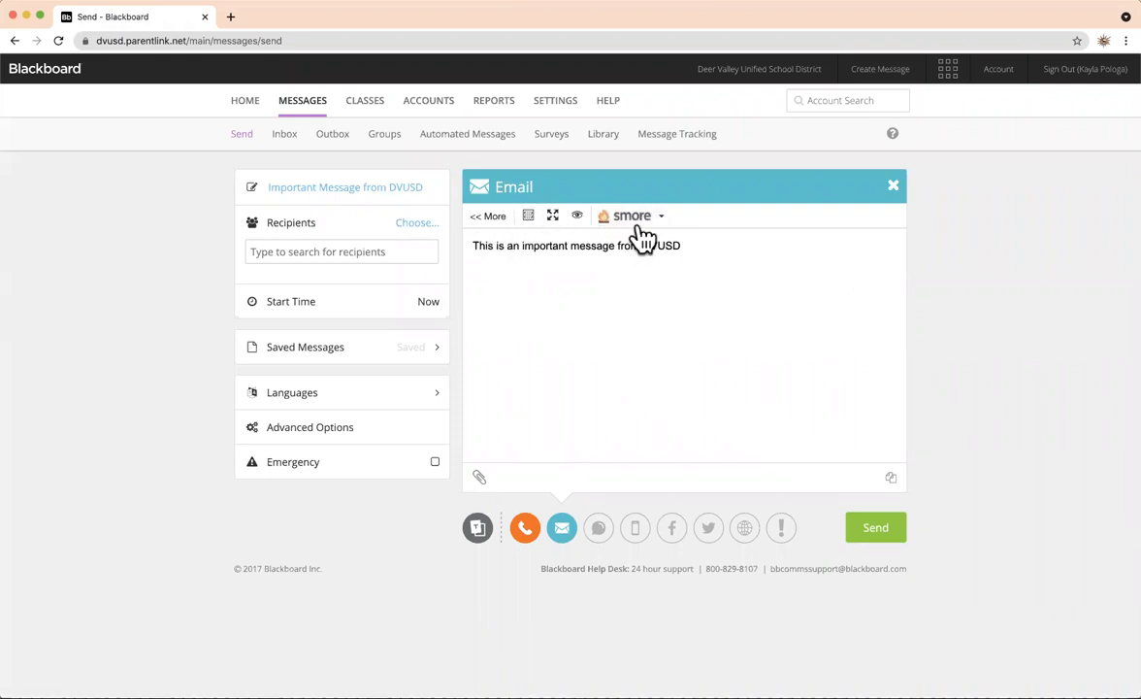
click(578, 220)
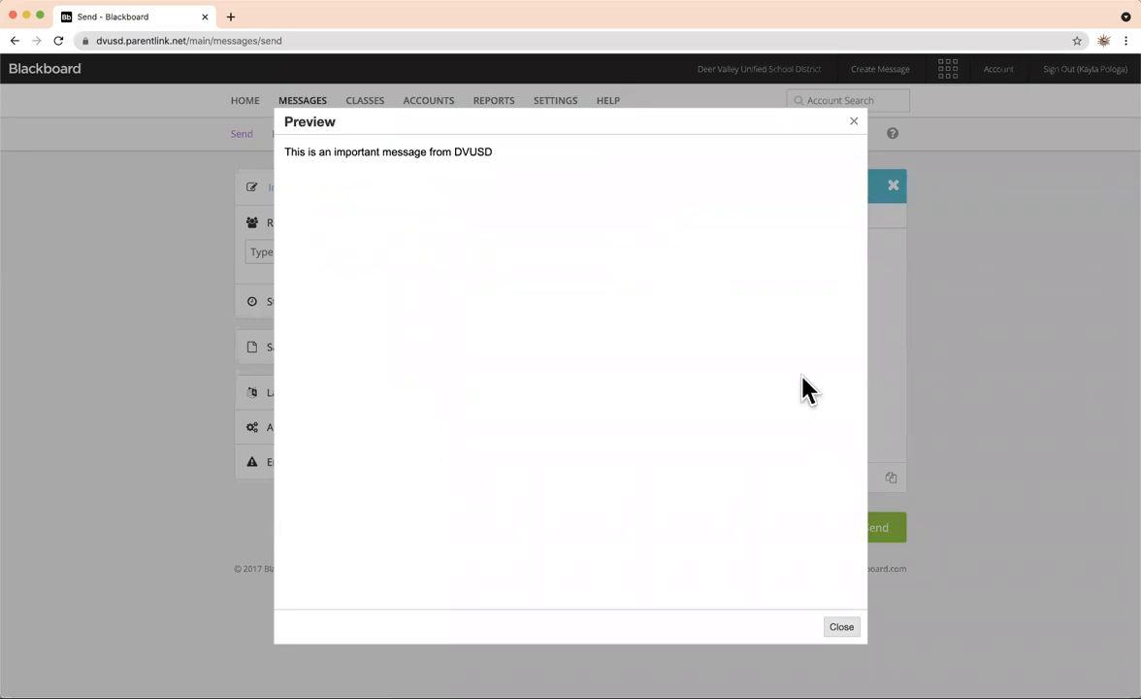
click(857, 129)
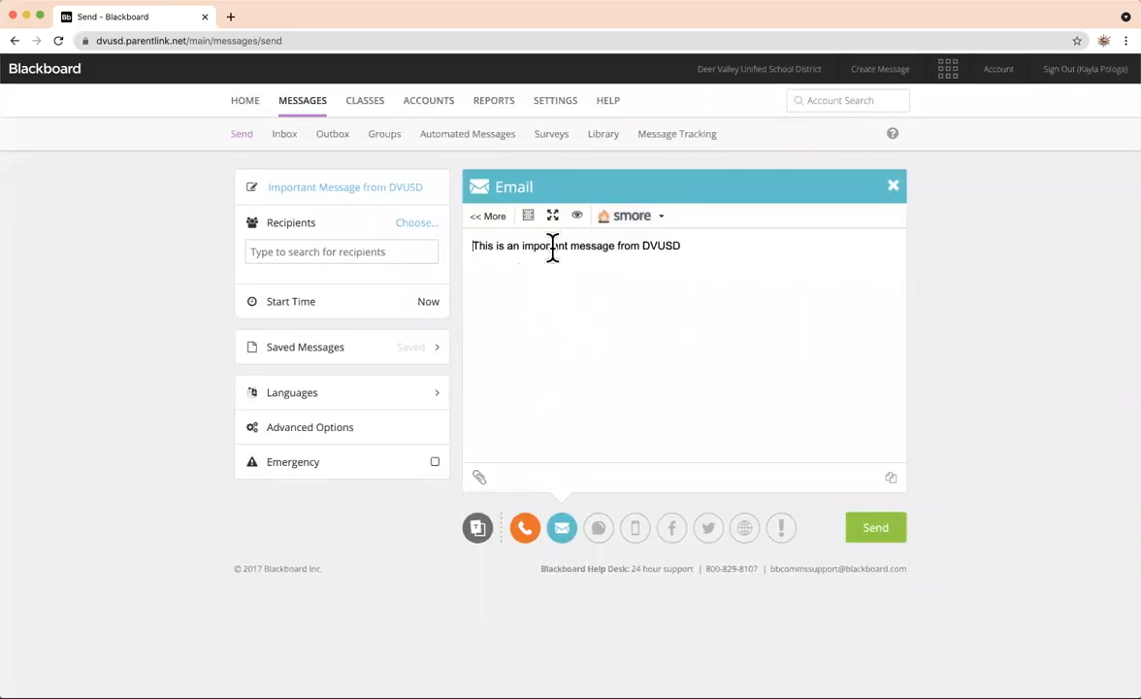
Expand the email formatting toolbar and try bold and underline on 'an important message', then undo both.
click(490, 217)
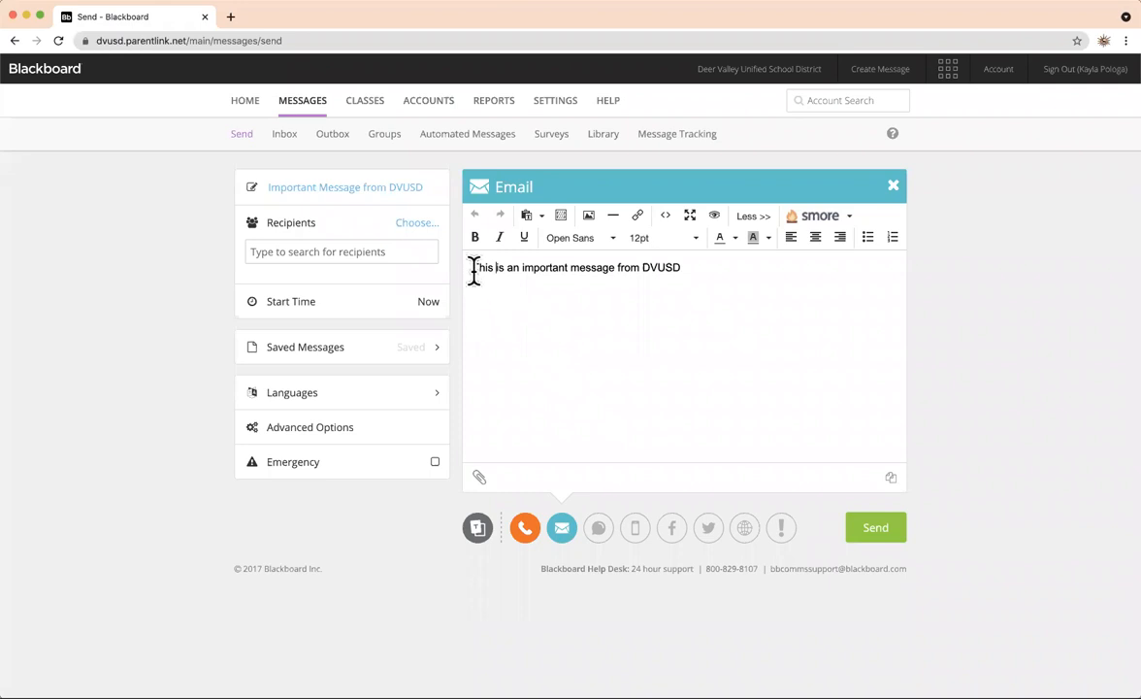
drag(473, 267, 615, 269)
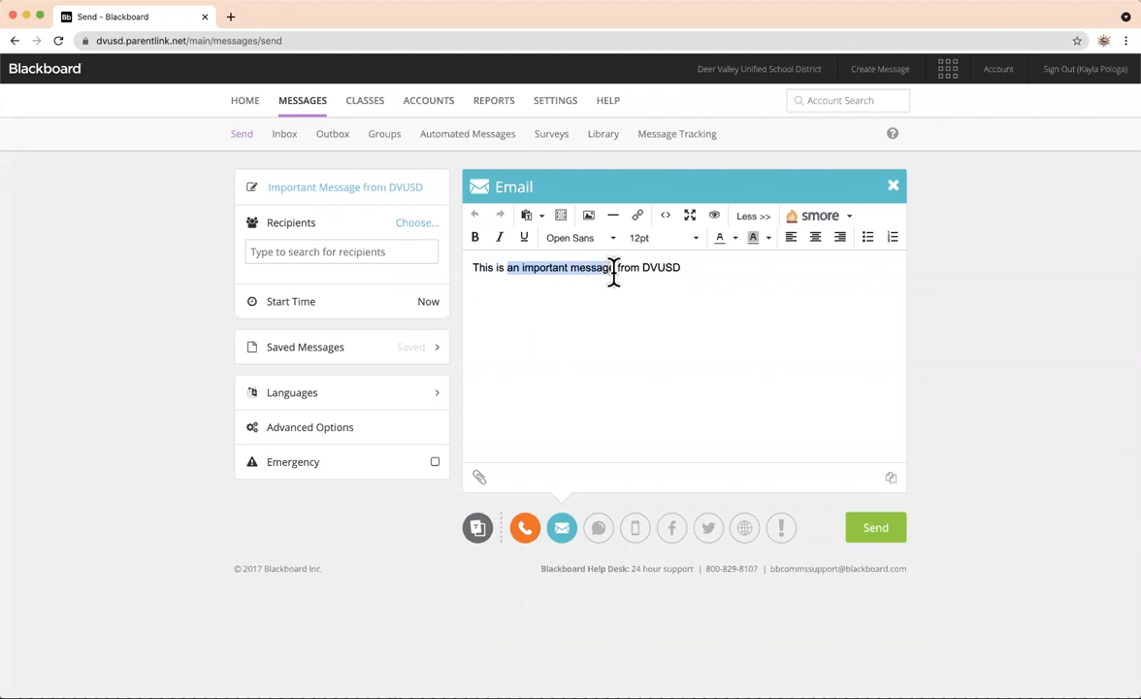
click(476, 239)
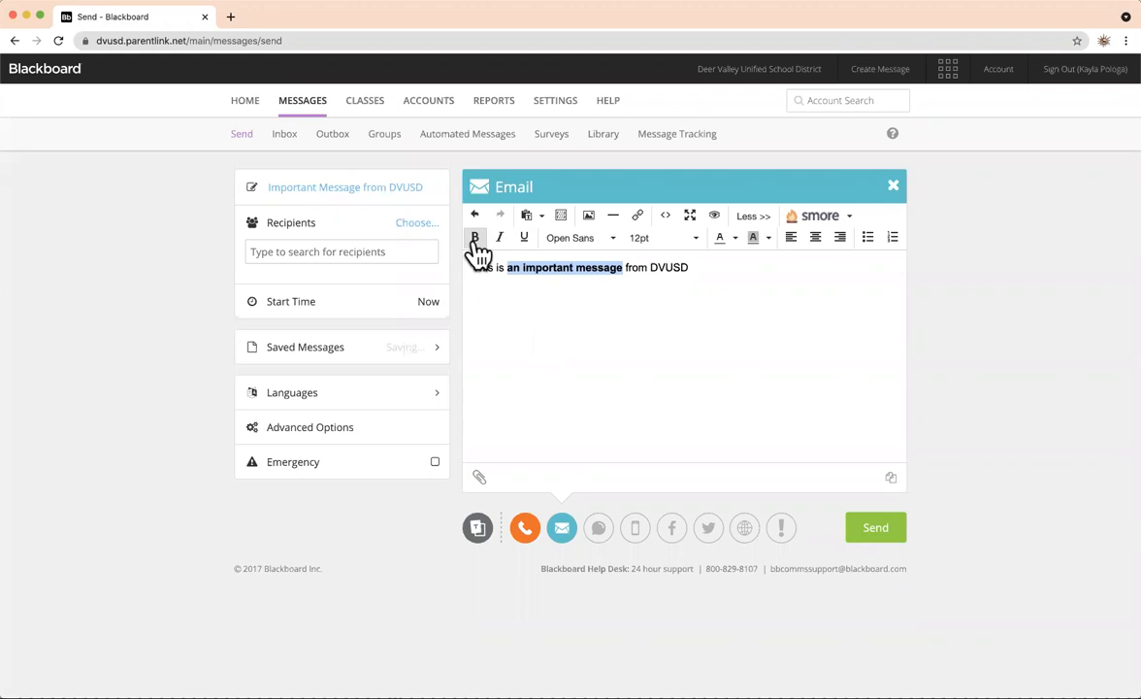
click(475, 240)
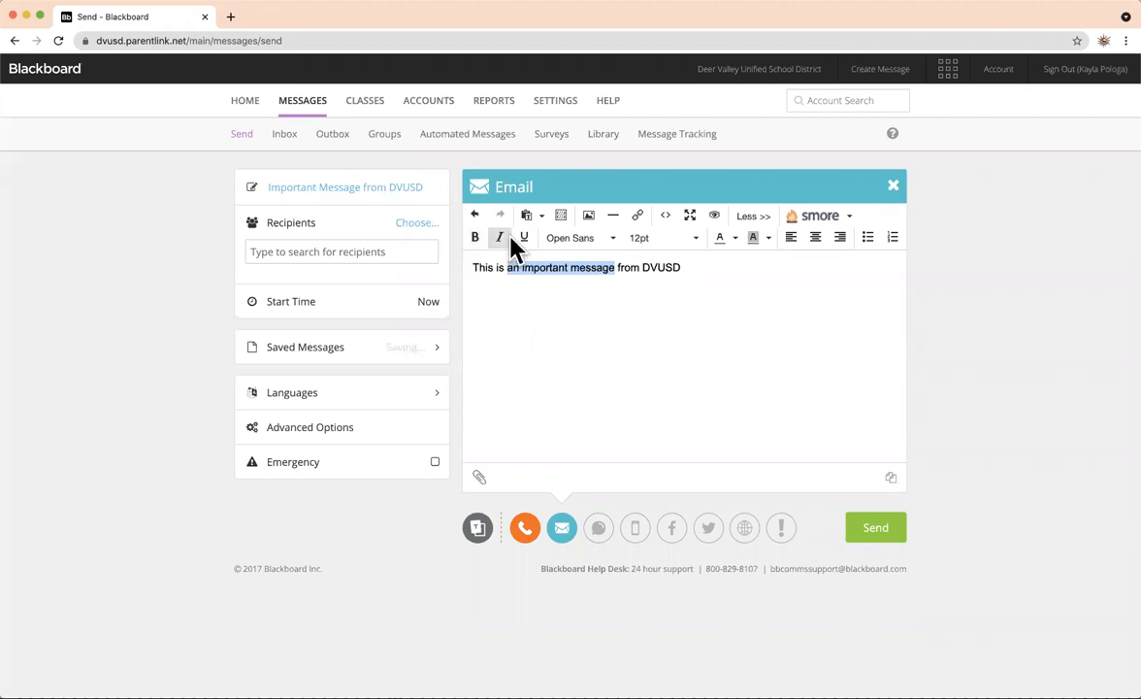
click(524, 238)
click(530, 243)
click(650, 281)
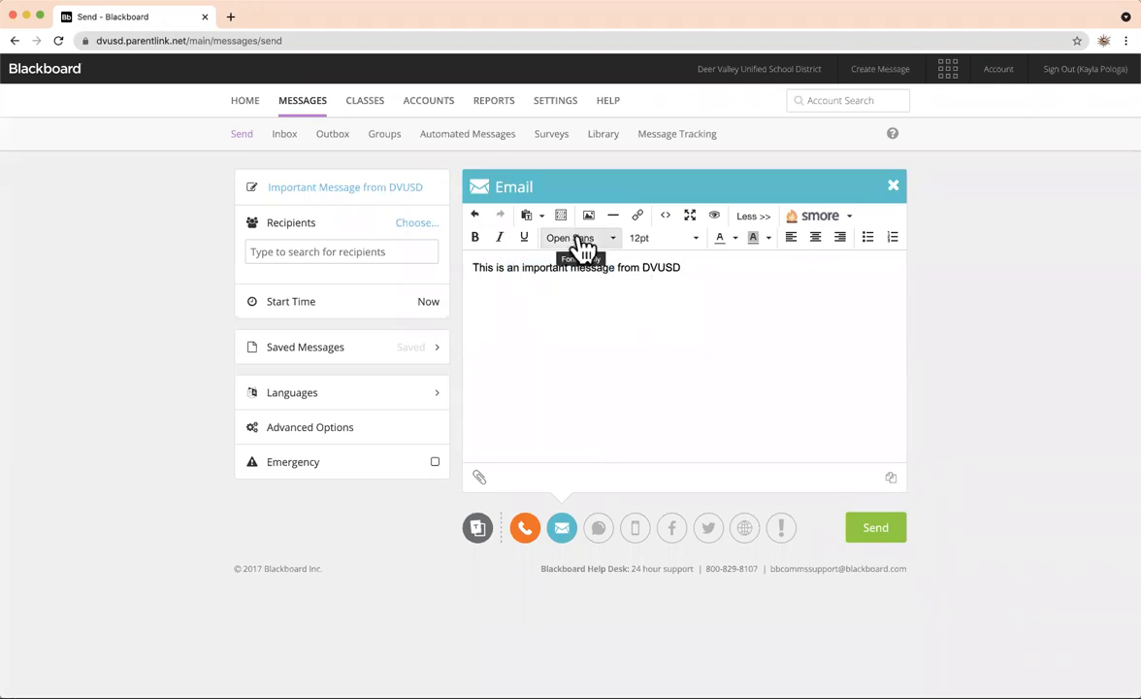
Check the font and size lists, keeping Open Sans at 12pt.
click(618, 247)
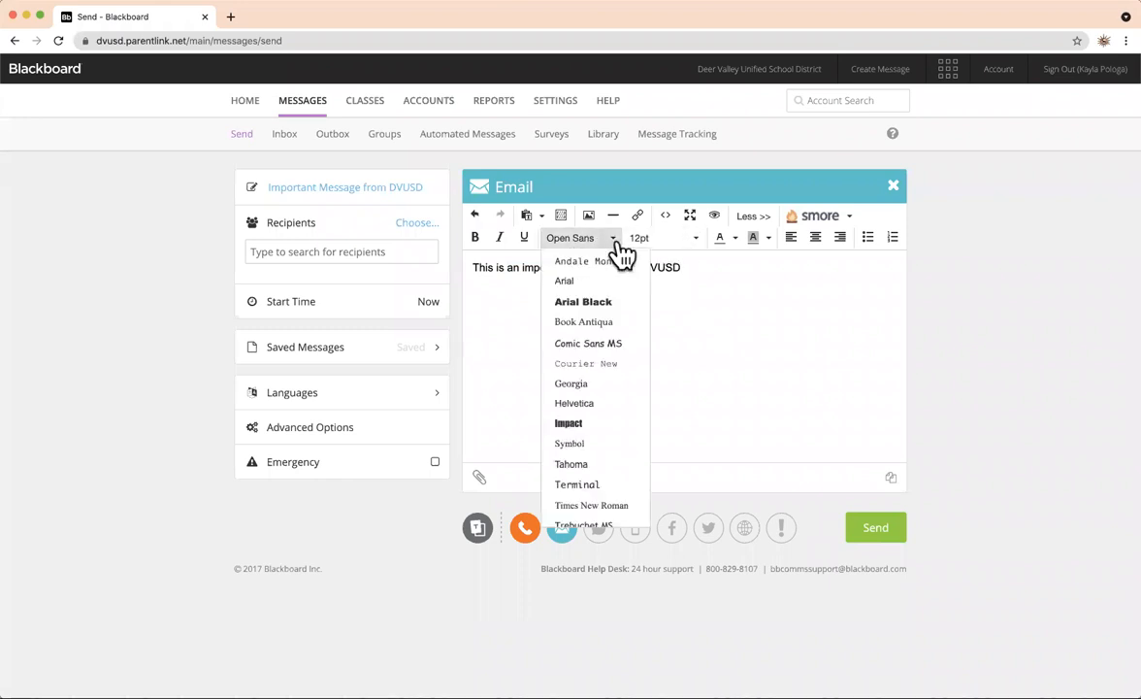
click(619, 243)
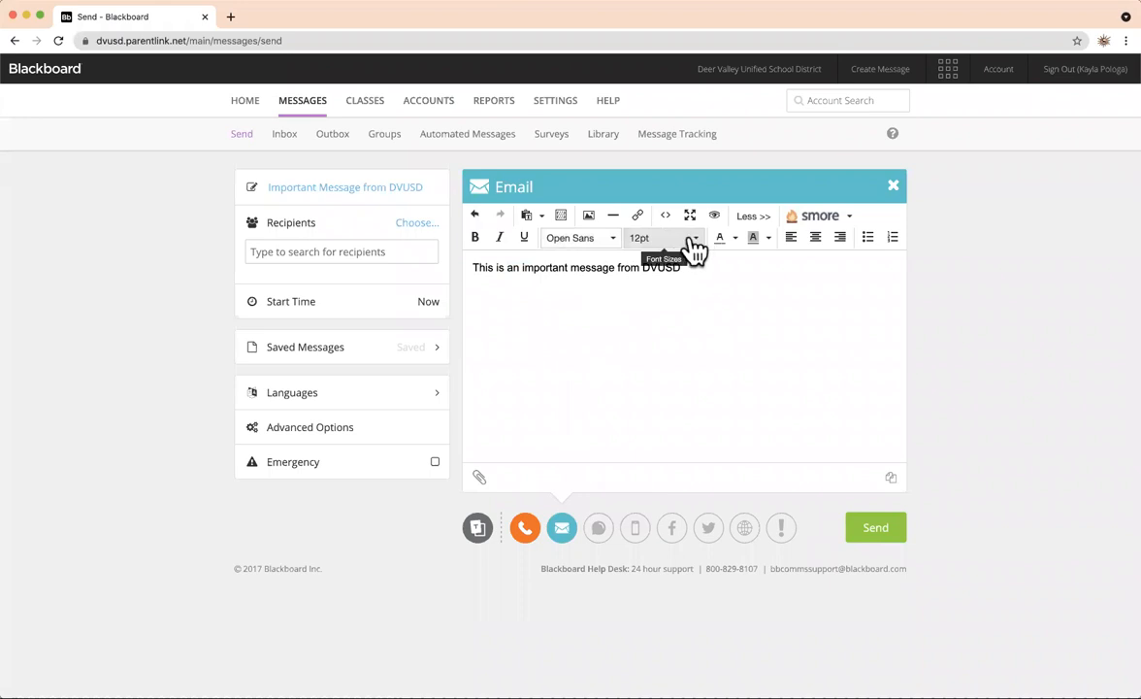
click(706, 252)
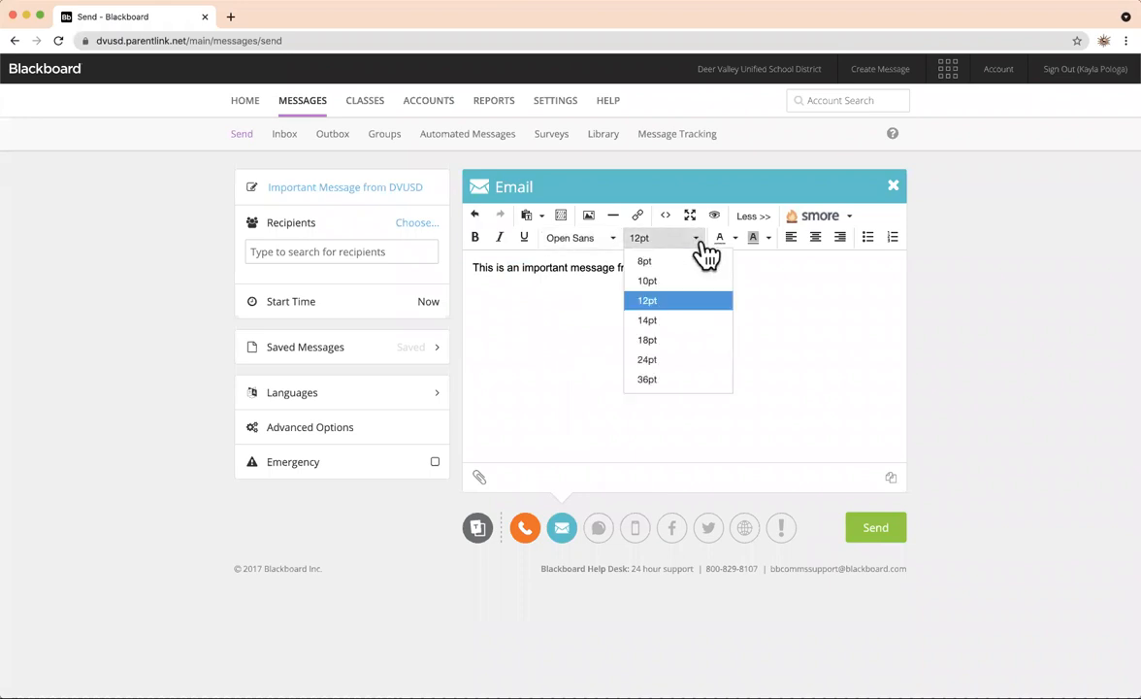
click(705, 251)
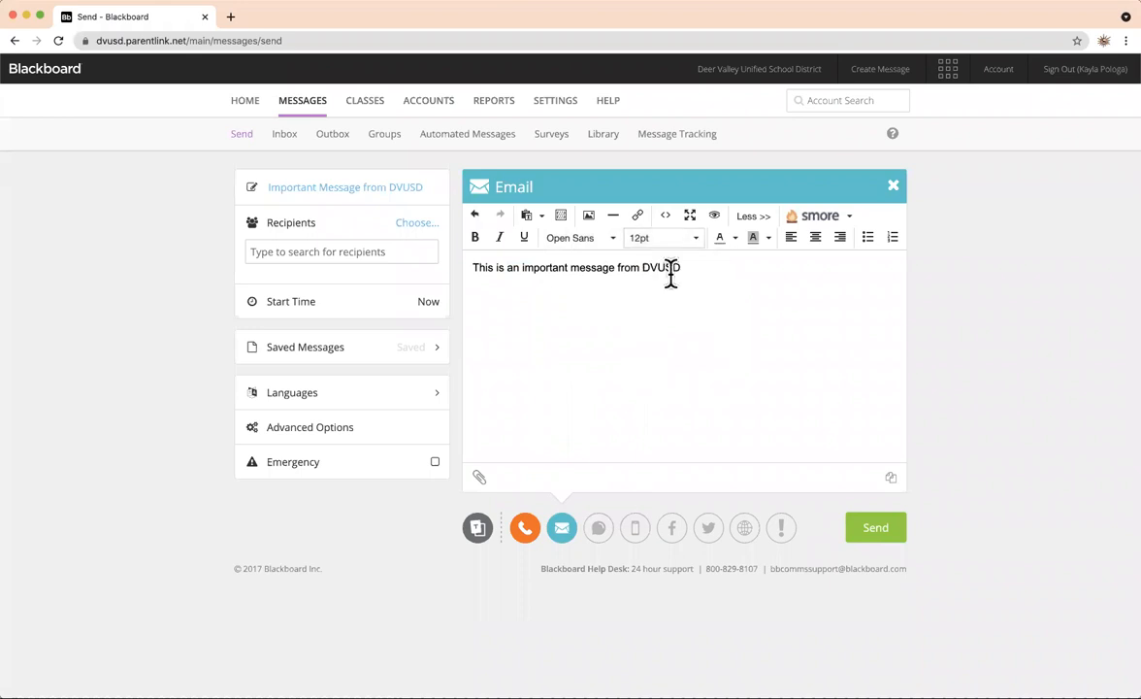
drag(522, 268, 613, 271)
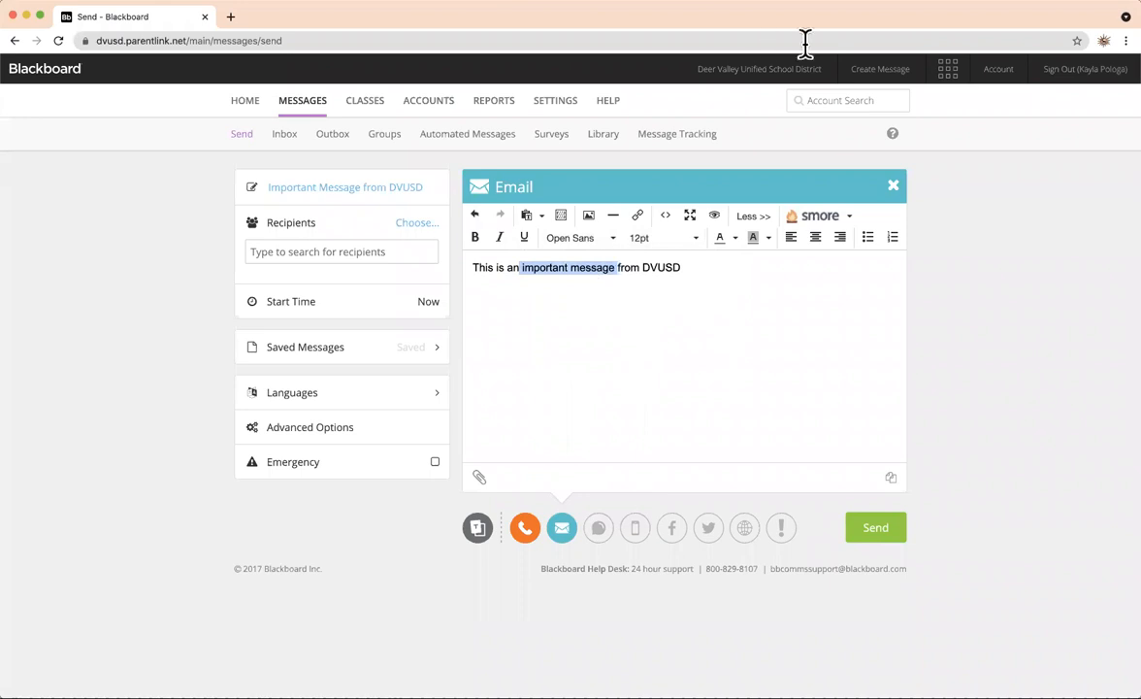
click(737, 242)
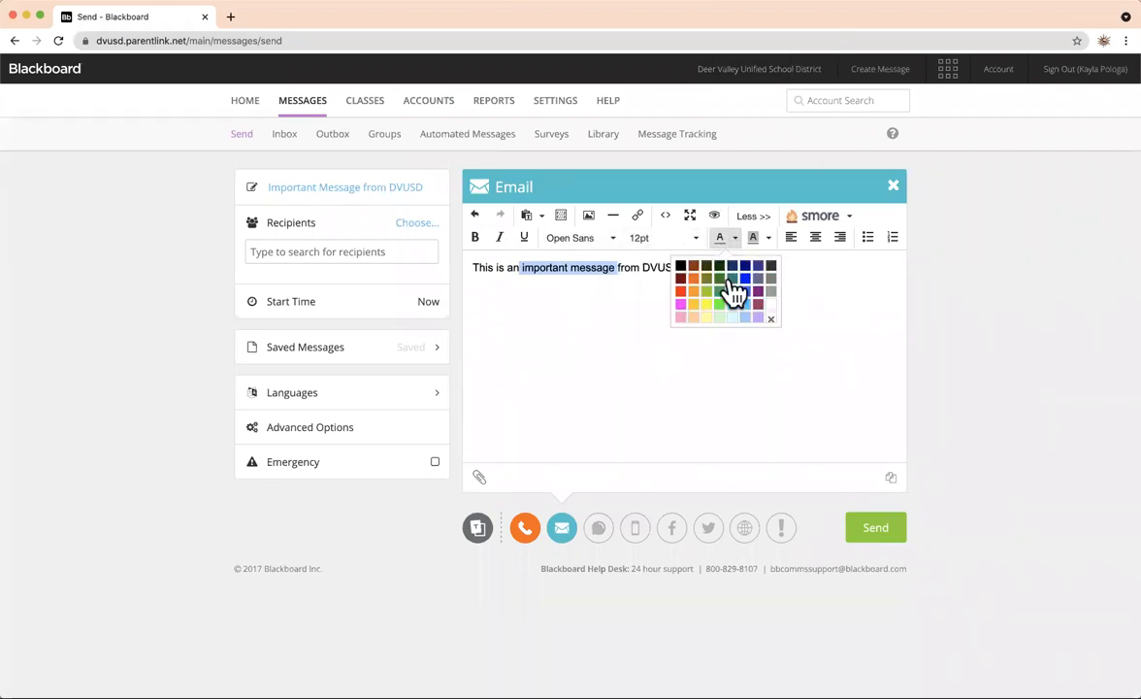
click(680, 292)
click(714, 265)
drag(613, 270, 518, 266)
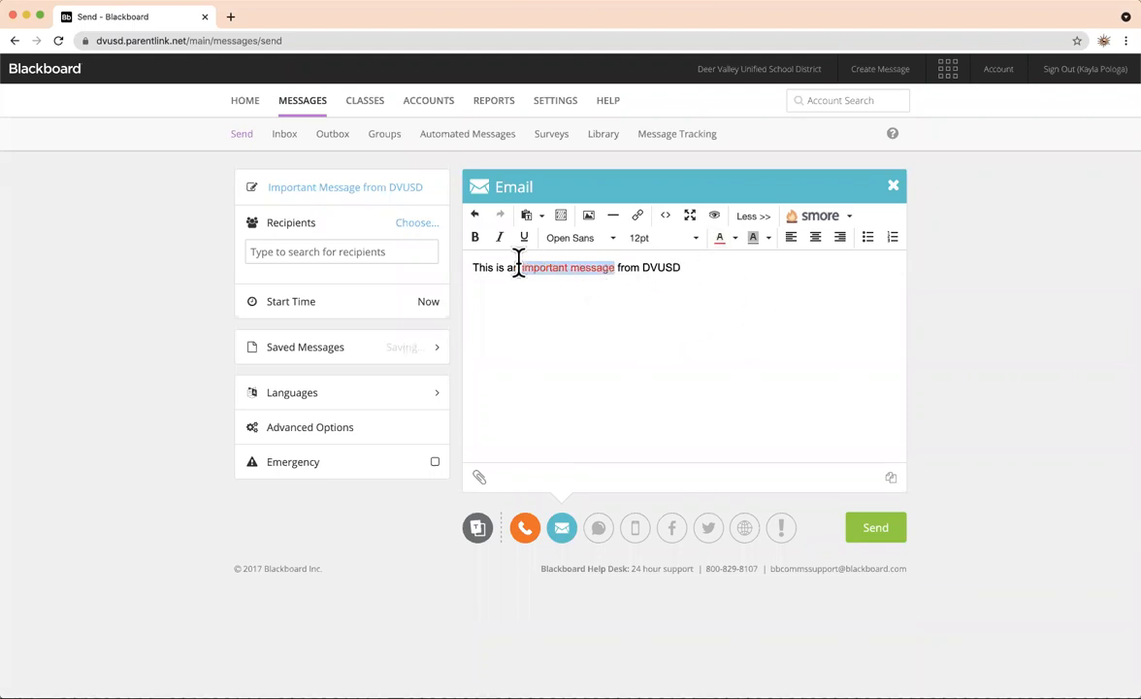
click(768, 241)
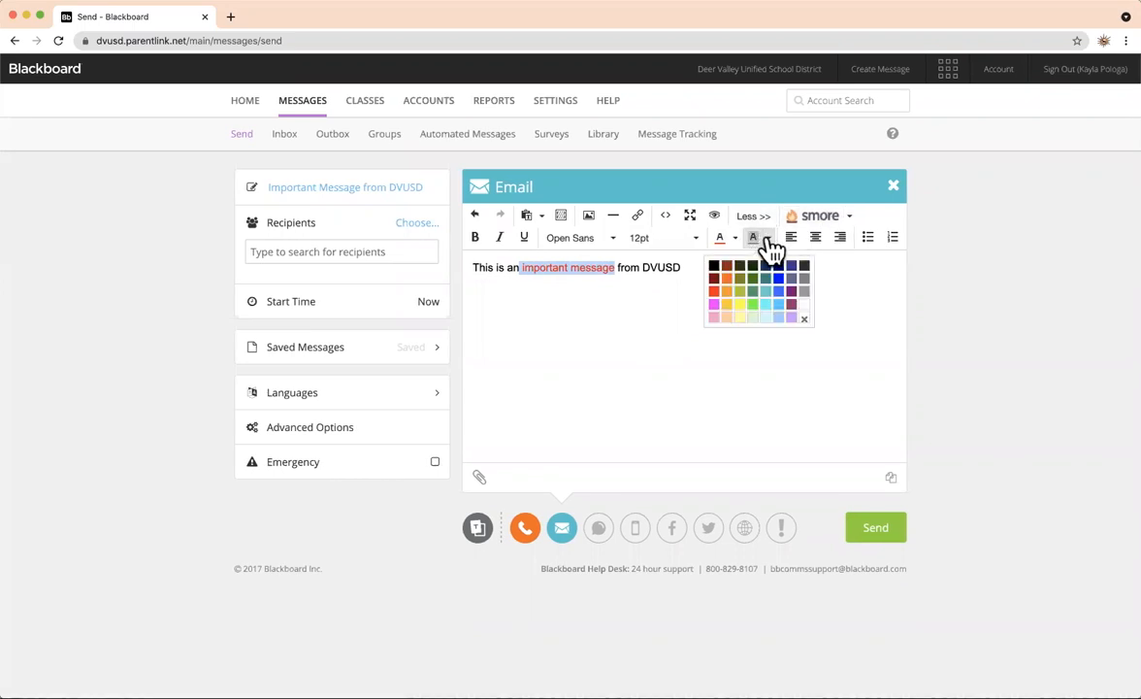
click(739, 306)
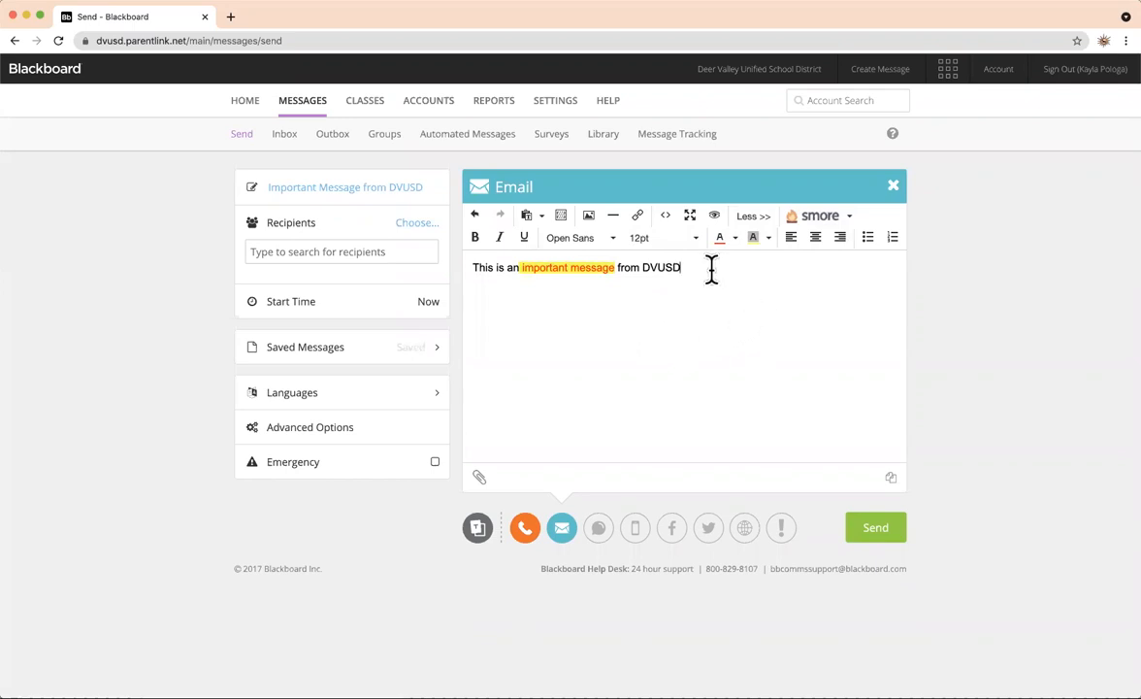
drag(691, 268, 472, 268)
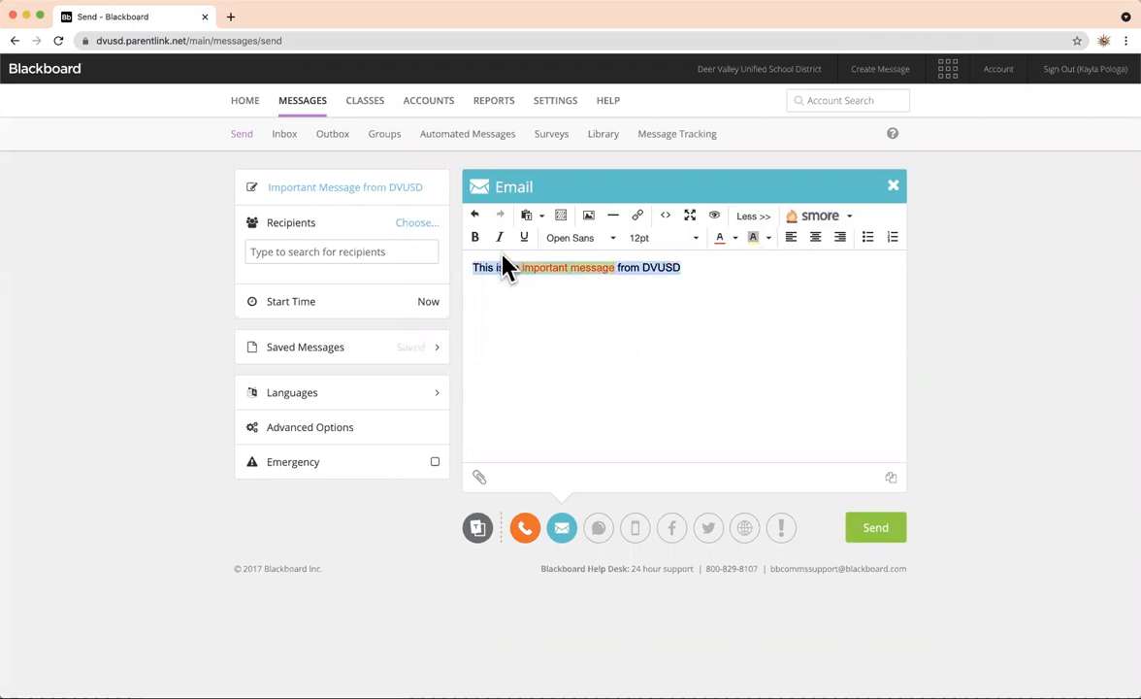
click(841, 238)
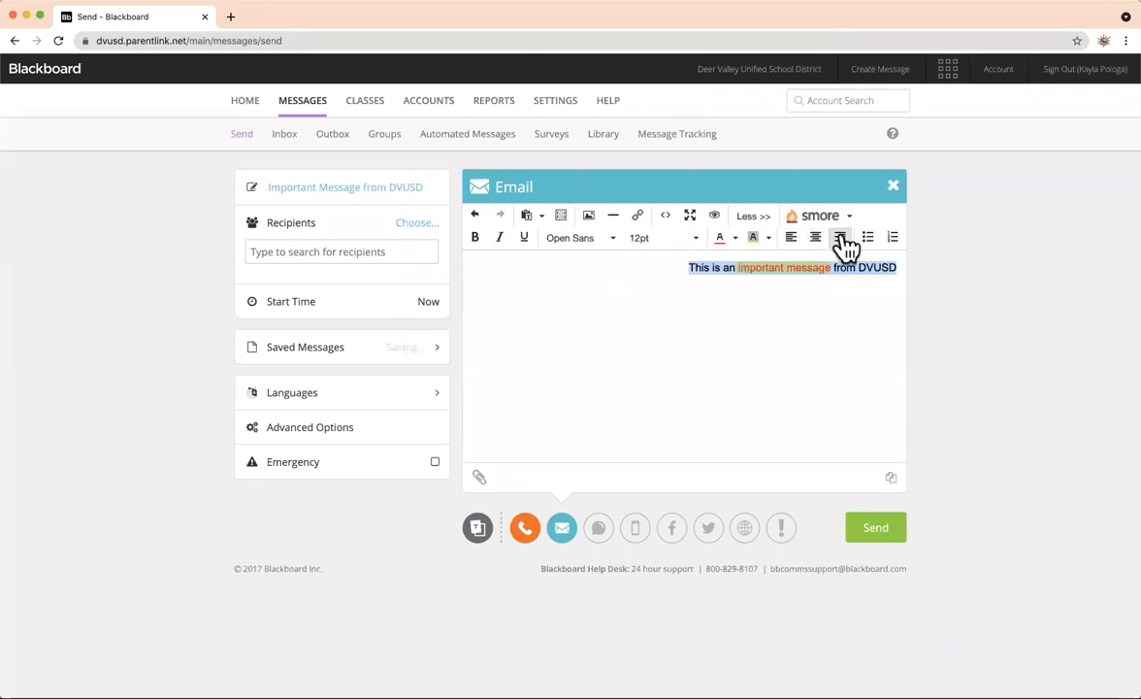
click(792, 238)
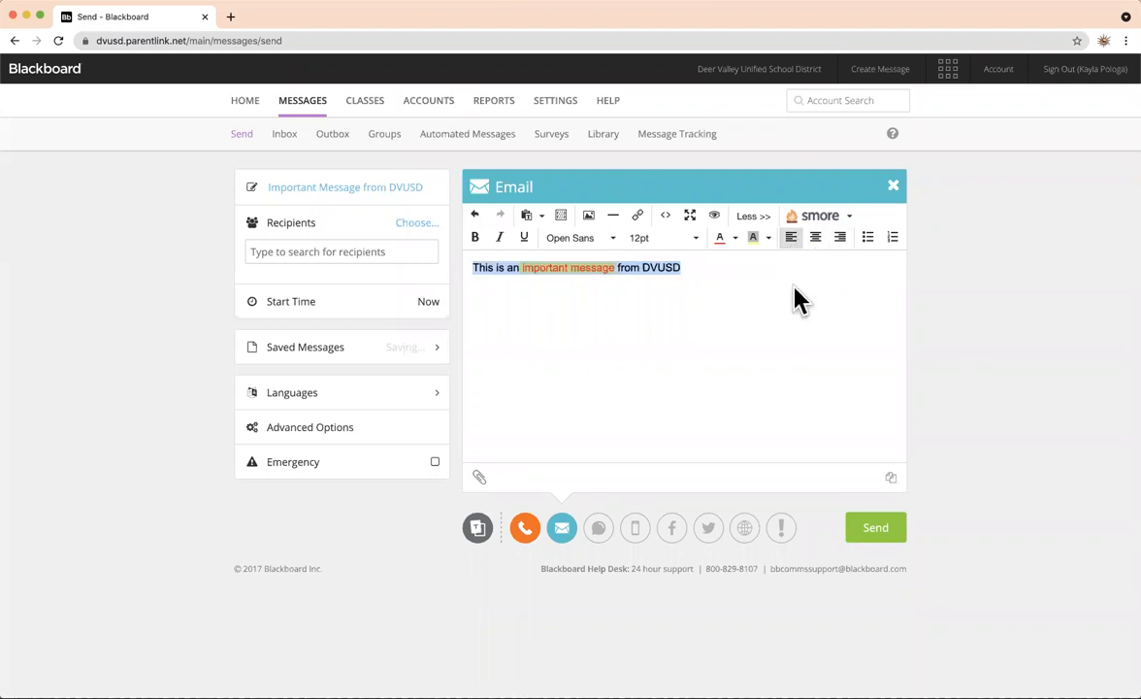
click(804, 276)
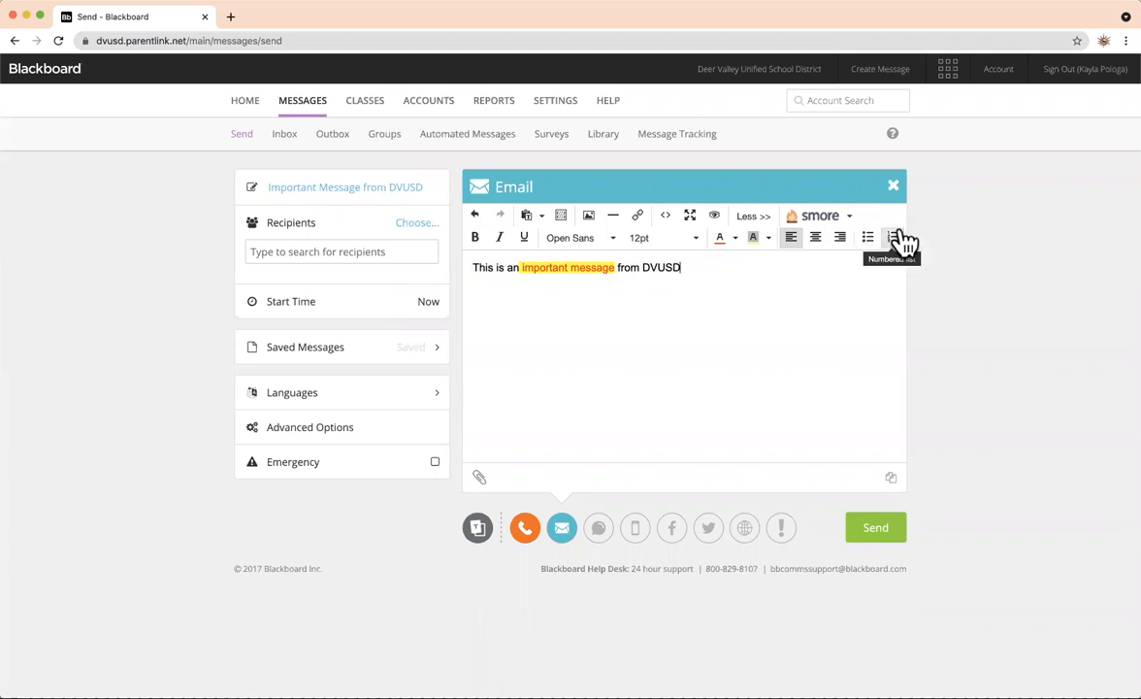
click(625, 268)
drag(640, 267, 680, 267)
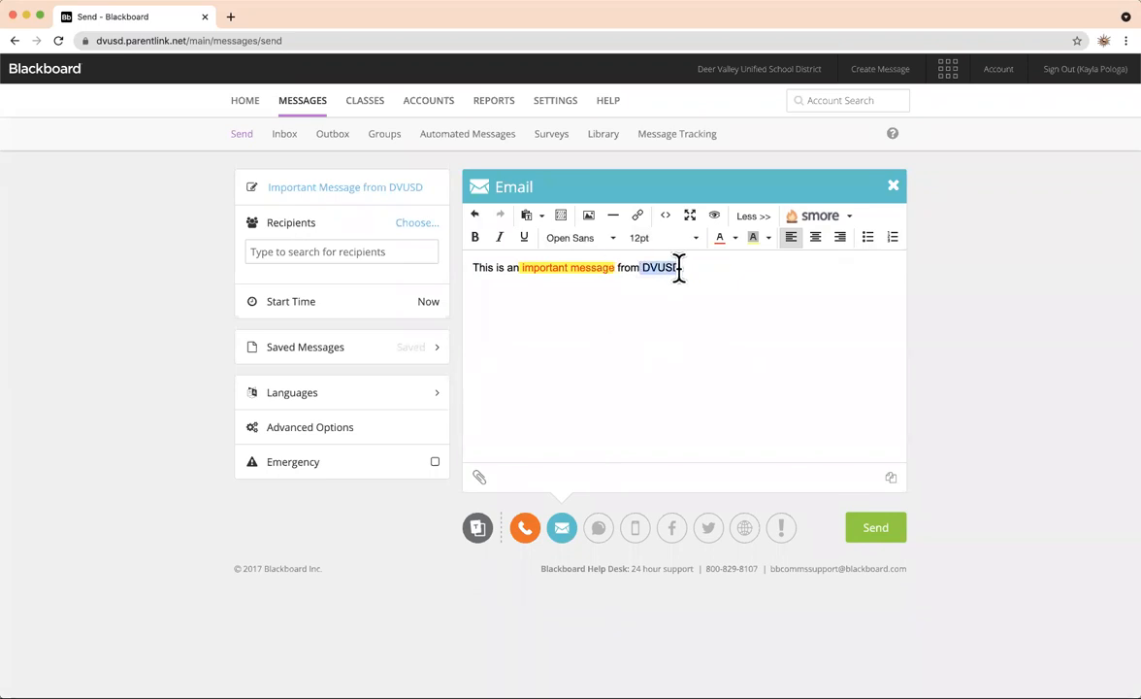
click(637, 215)
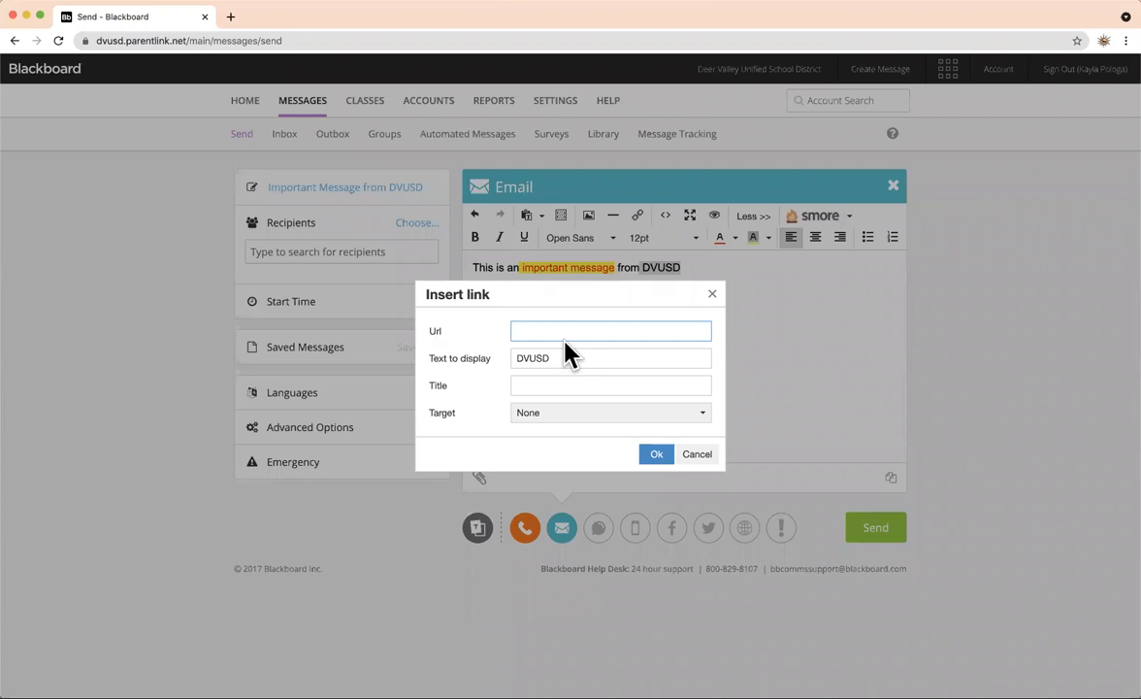
text(www.dvusd.org)
click(575, 383)
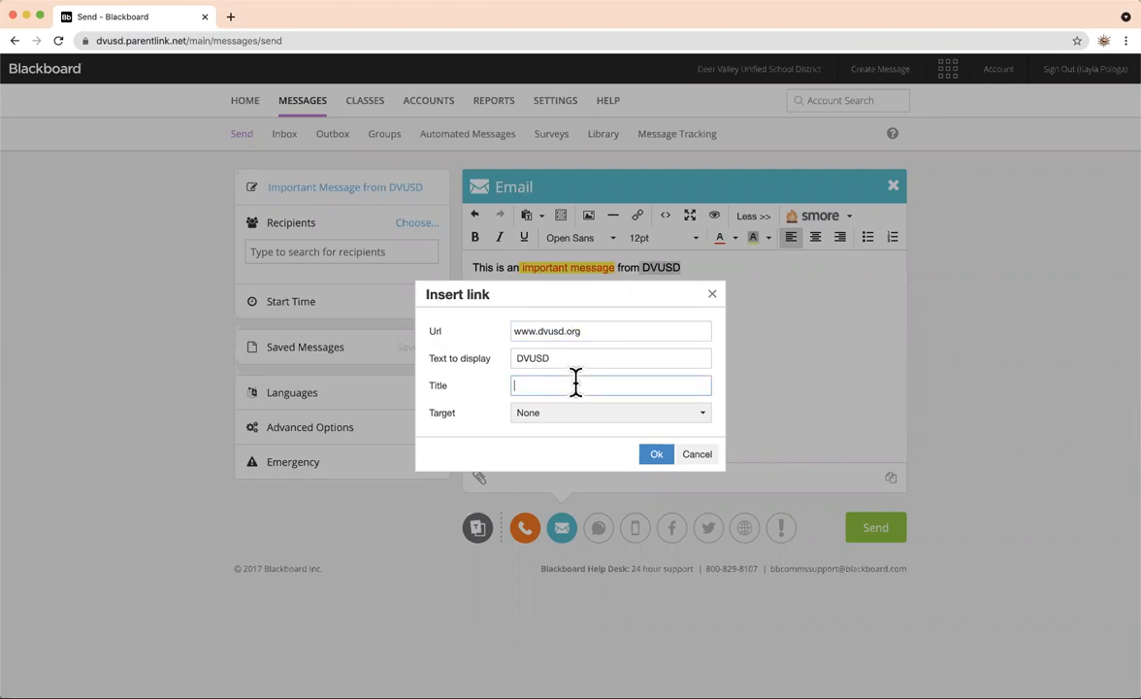
click(559, 417)
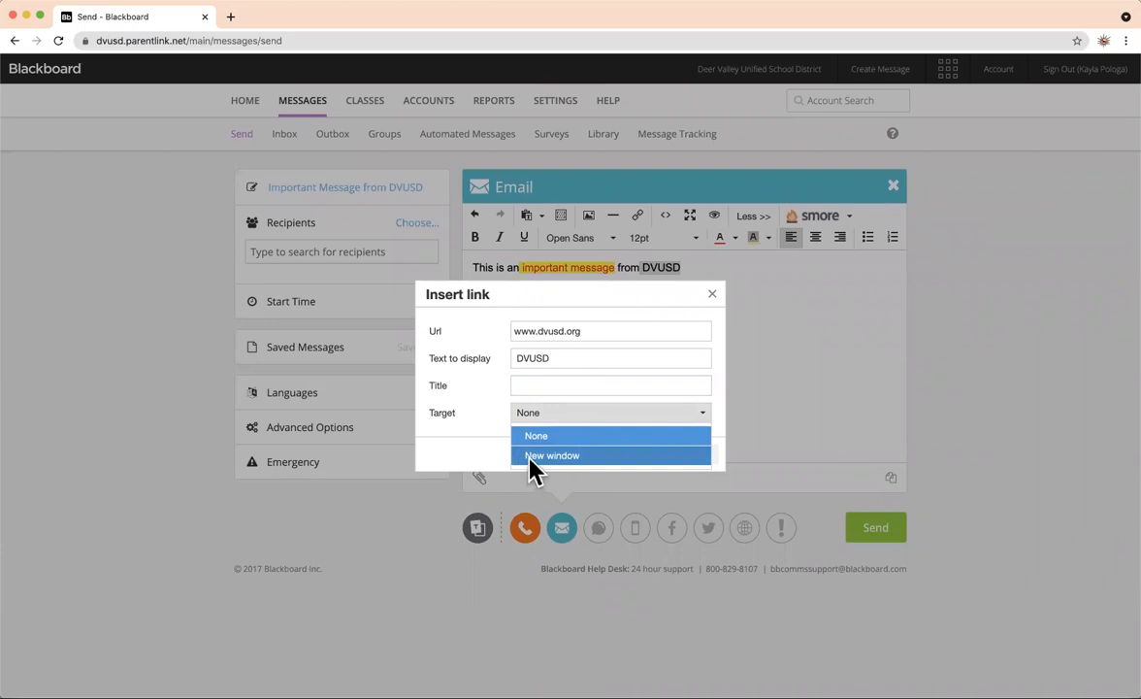
click(545, 456)
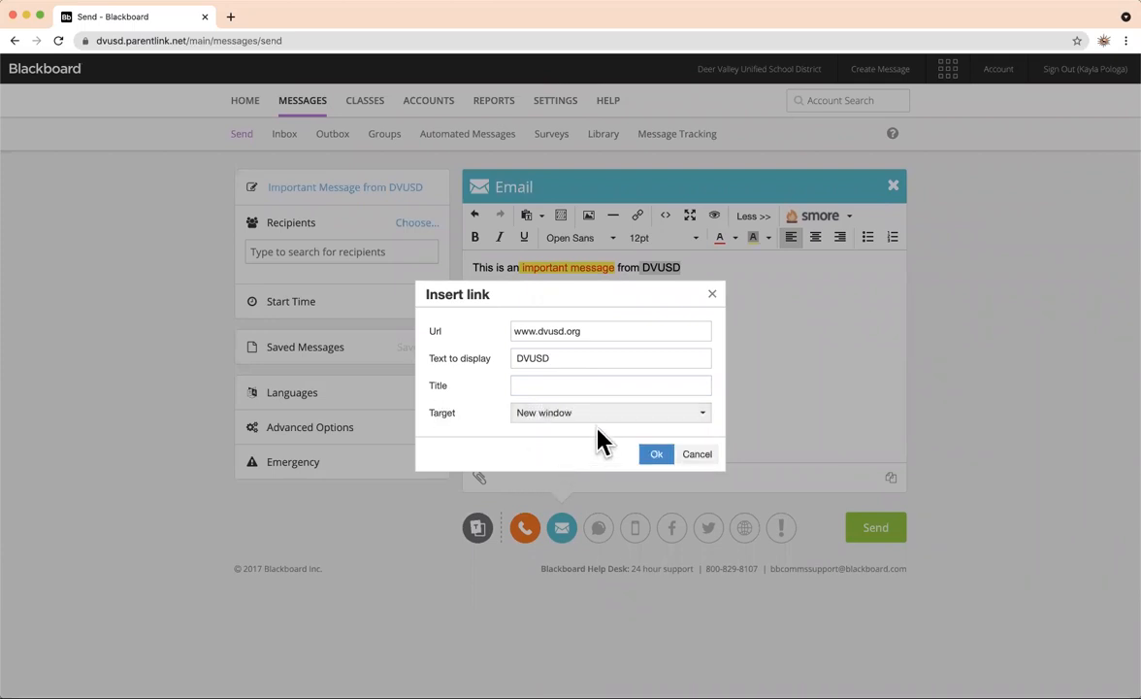
click(652, 455)
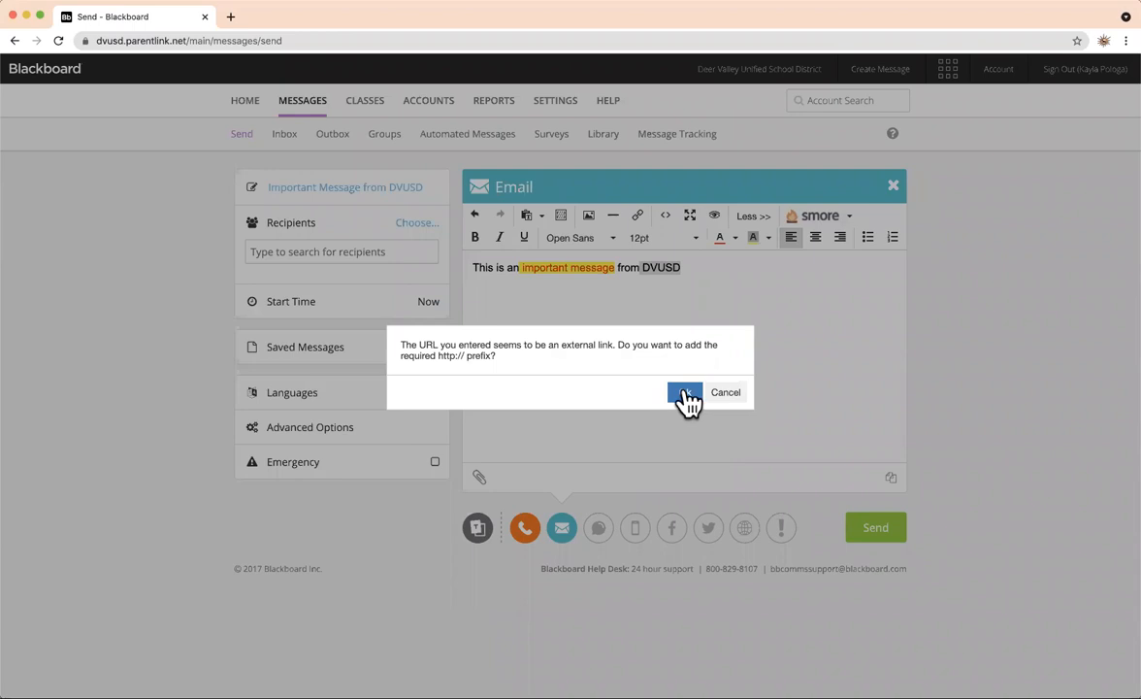
click(693, 393)
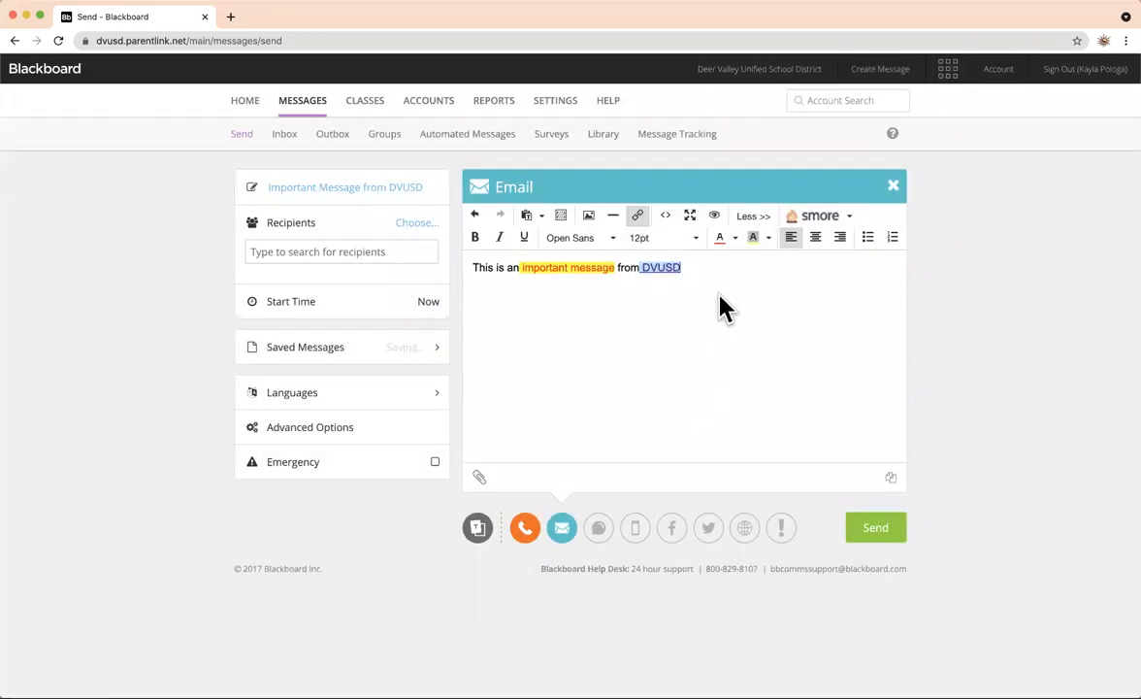
click(701, 272)
click(568, 269)
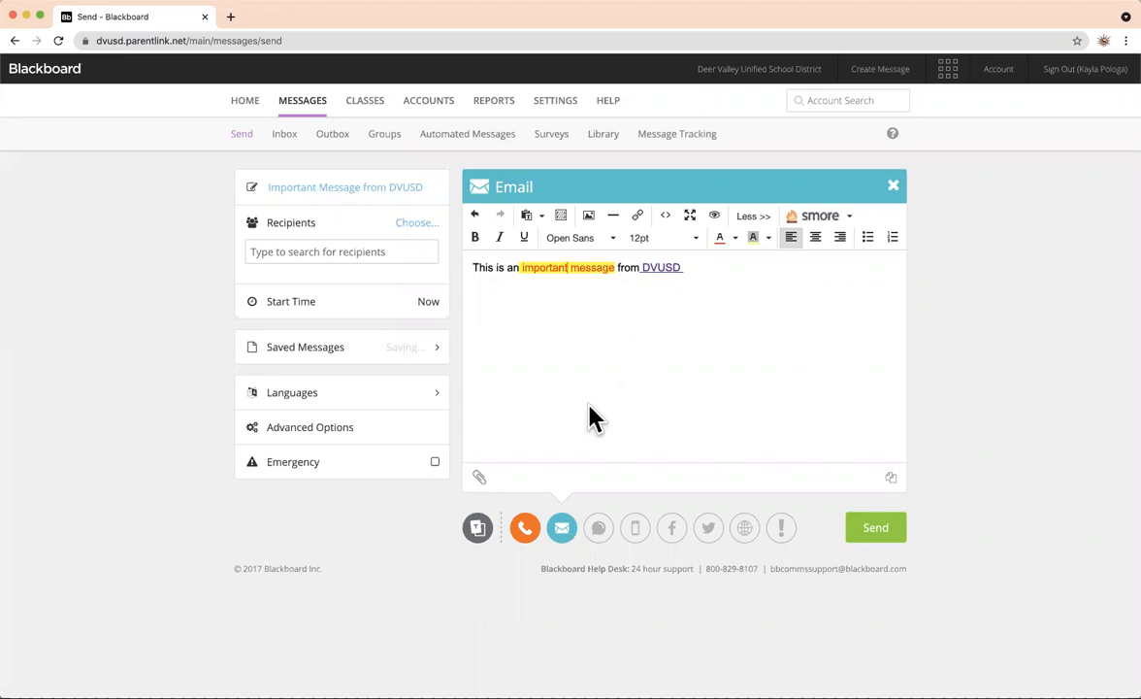
Show the Text / SMS message, which uses 39 of its 140 characters.
click(599, 529)
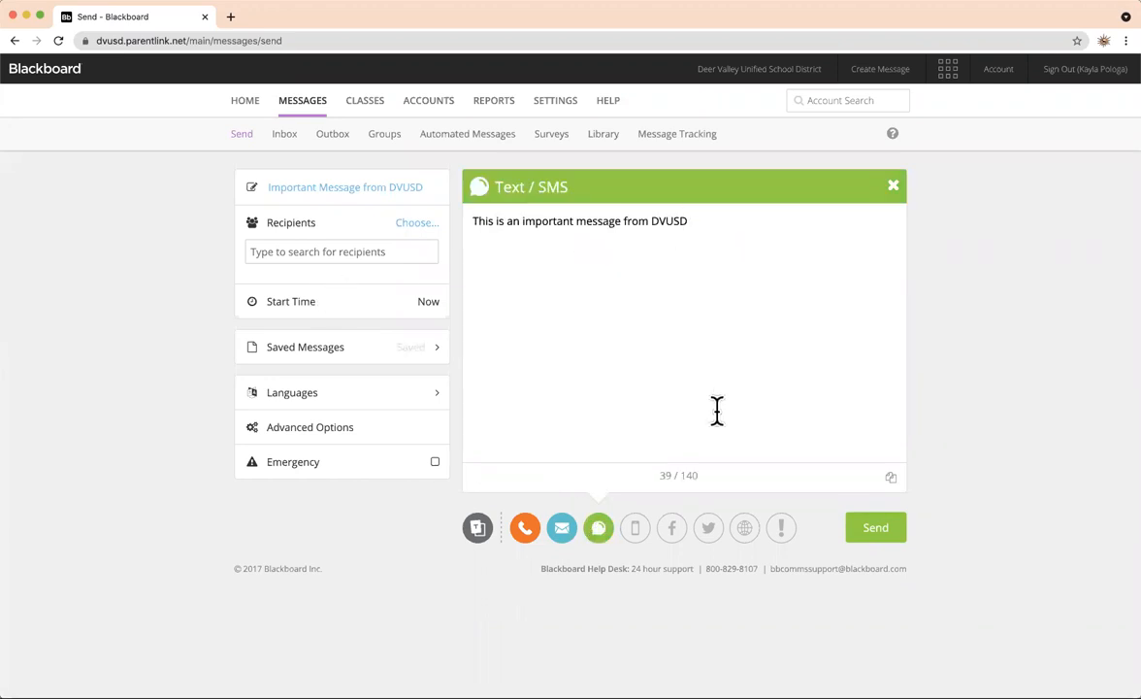
triple_click(688, 476)
triple_click(696, 476)
click(736, 248)
Add the App channel, then expand and collapse its formatting toolbar over the message line.
click(638, 534)
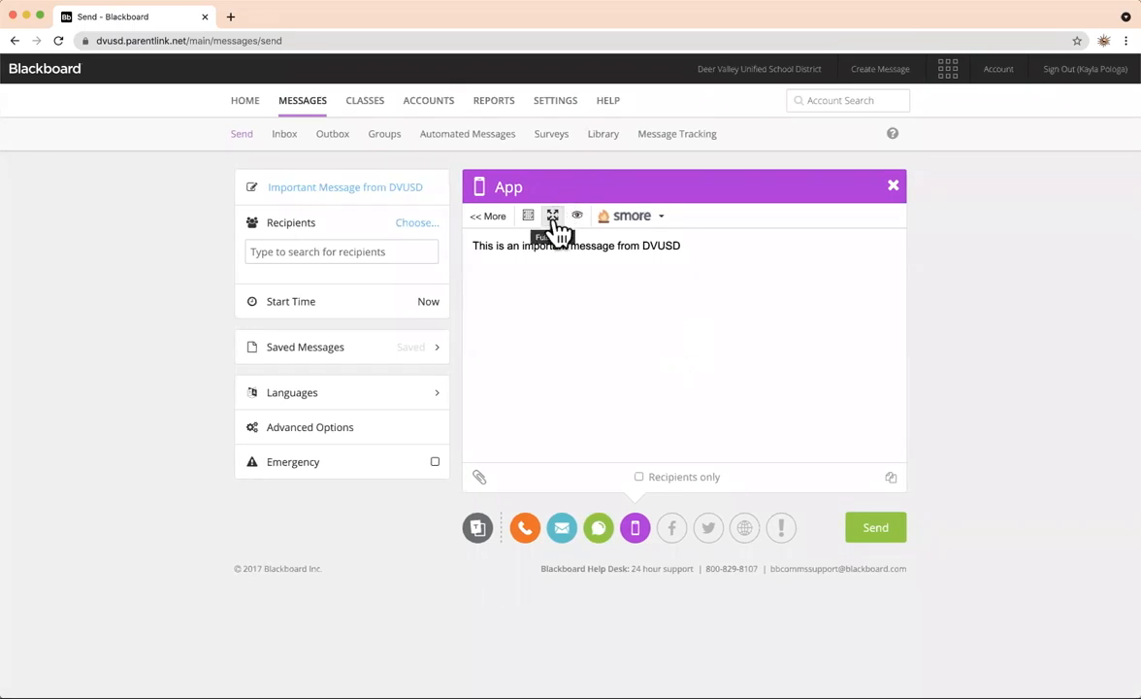
drag(705, 250, 408, 234)
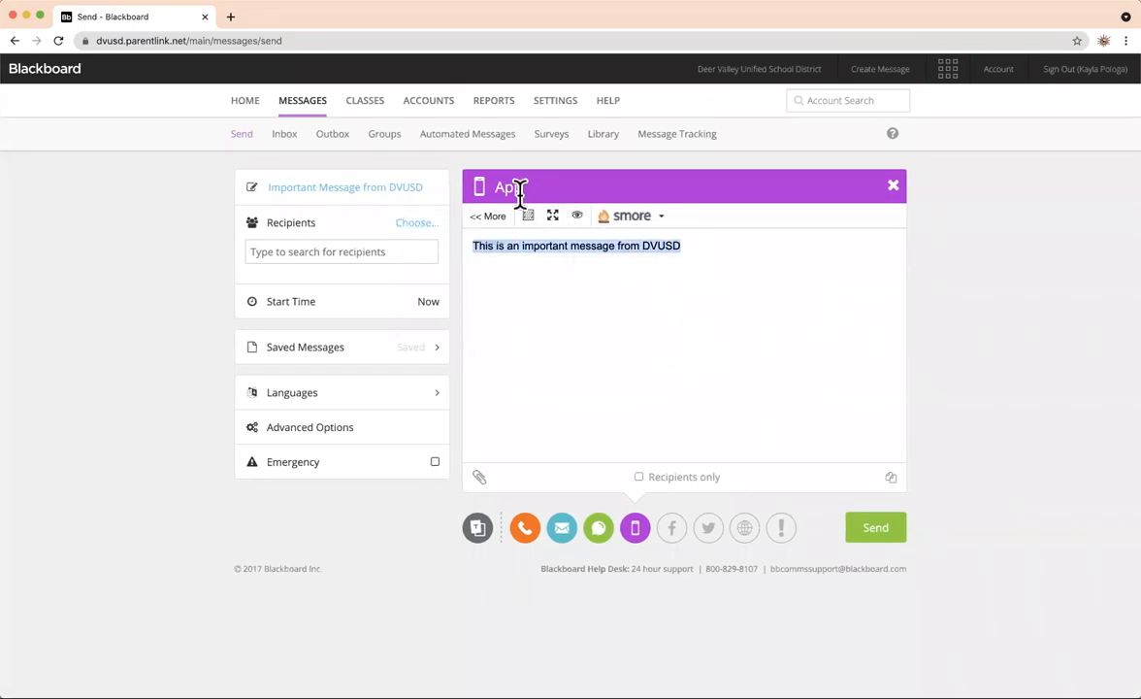
click(490, 219)
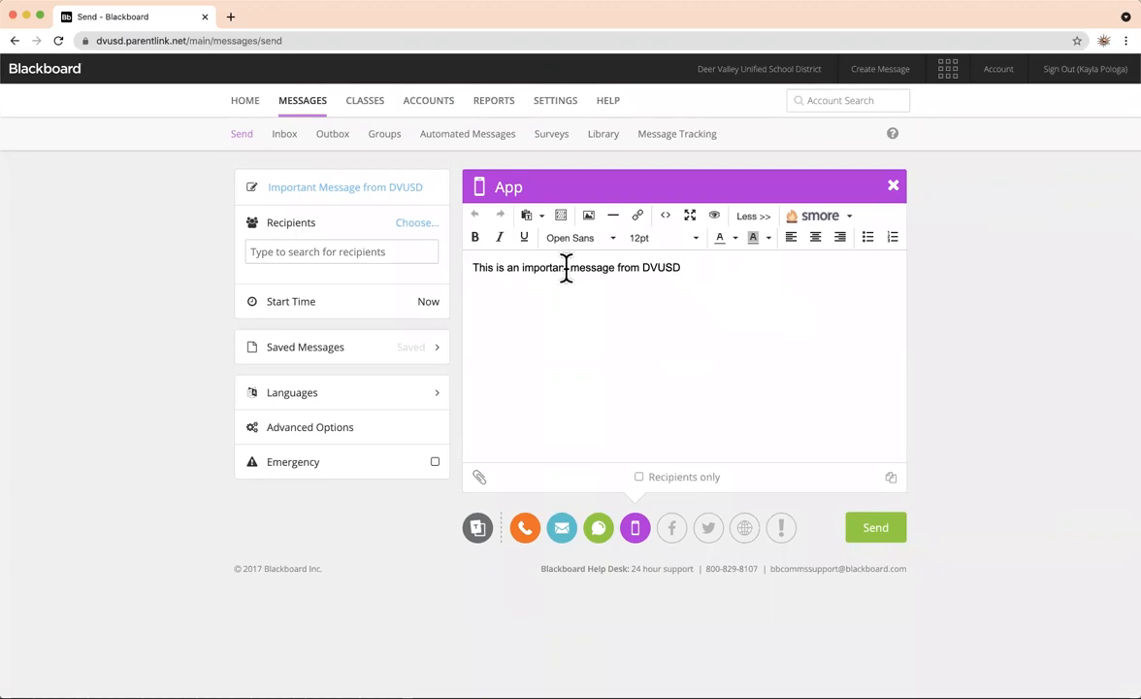
click(754, 215)
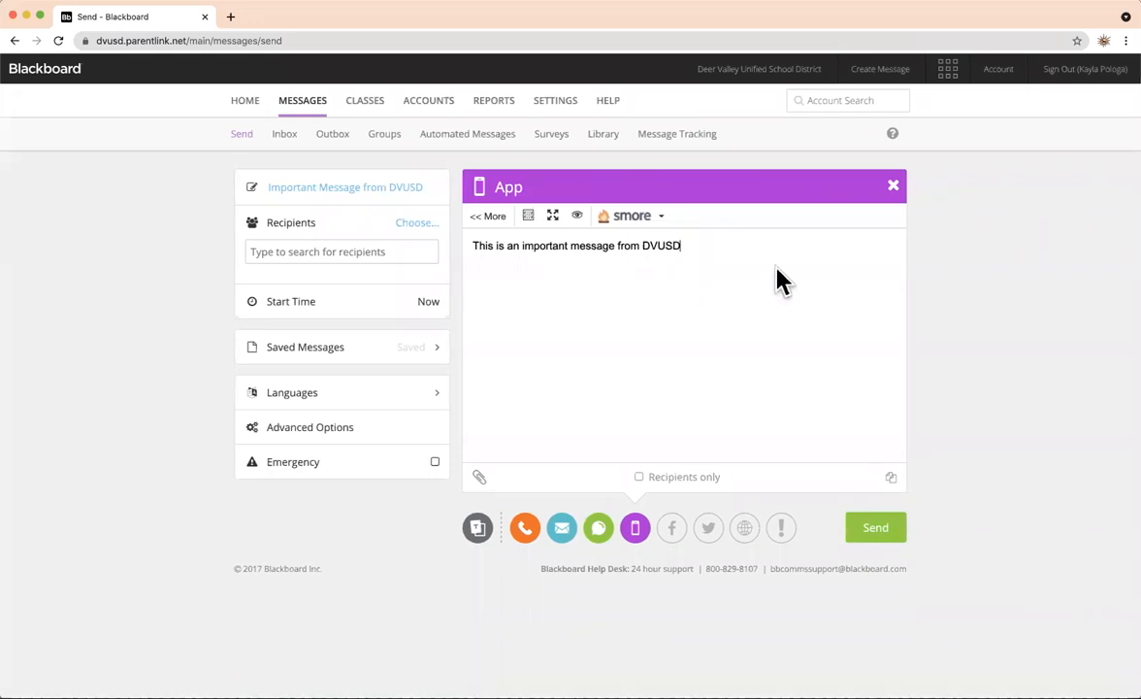
Add the Website version and append '. Learn more now!' to its message text.
click(746, 529)
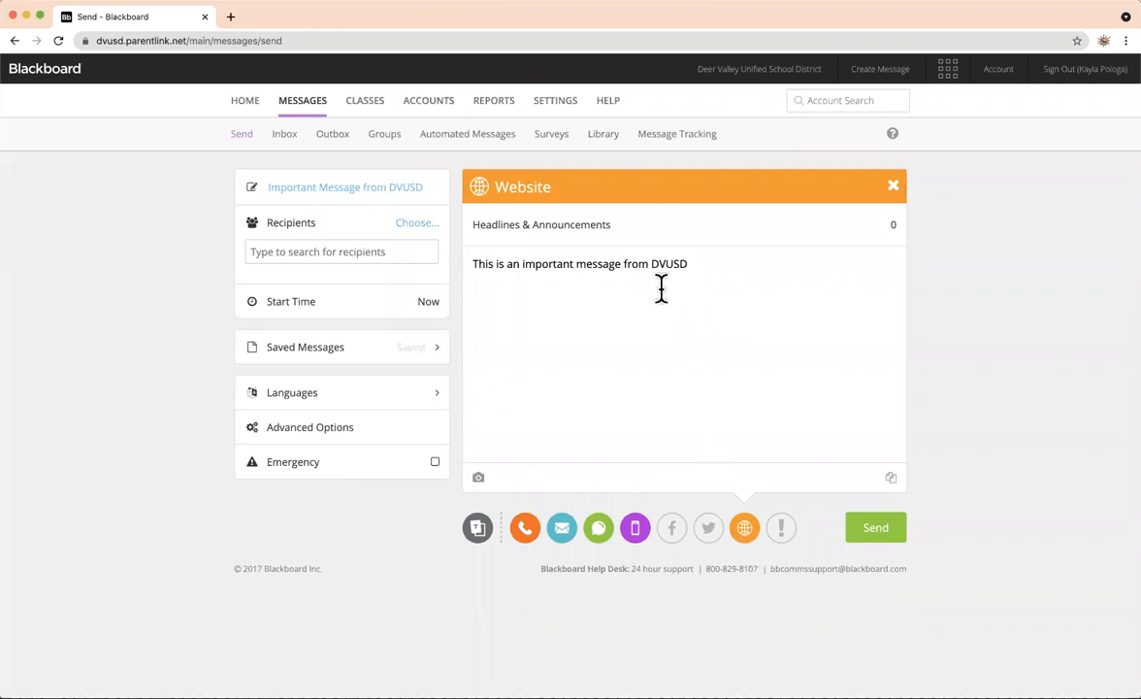
click(700, 265)
drag(484, 264, 471, 263)
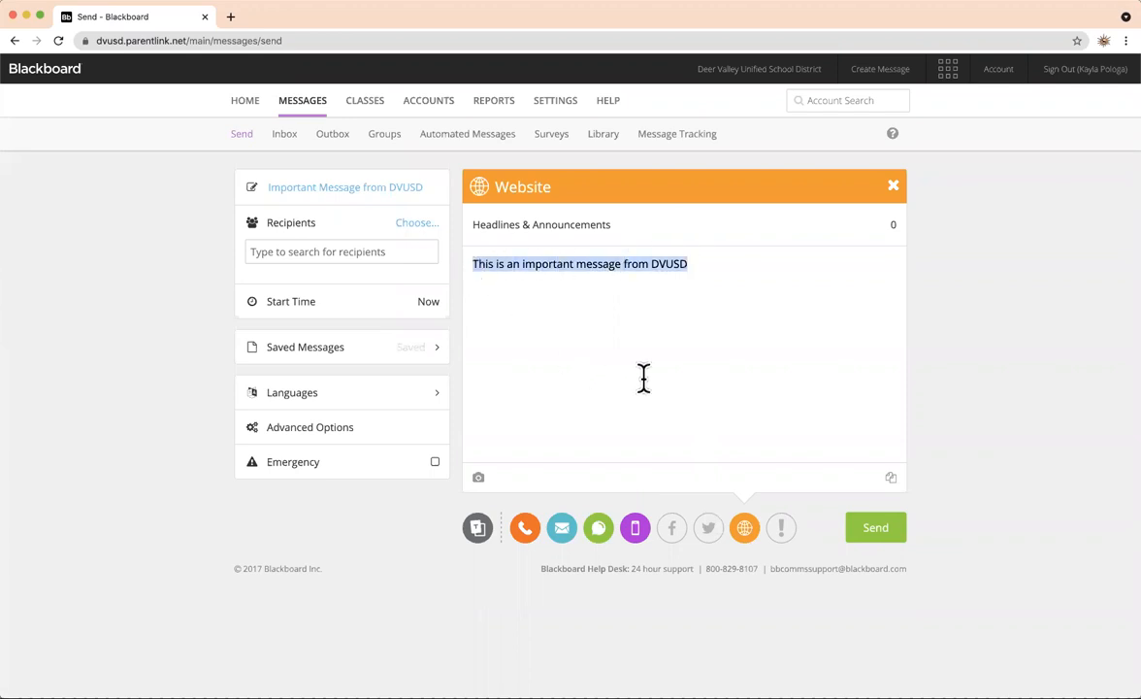
click(745, 365)
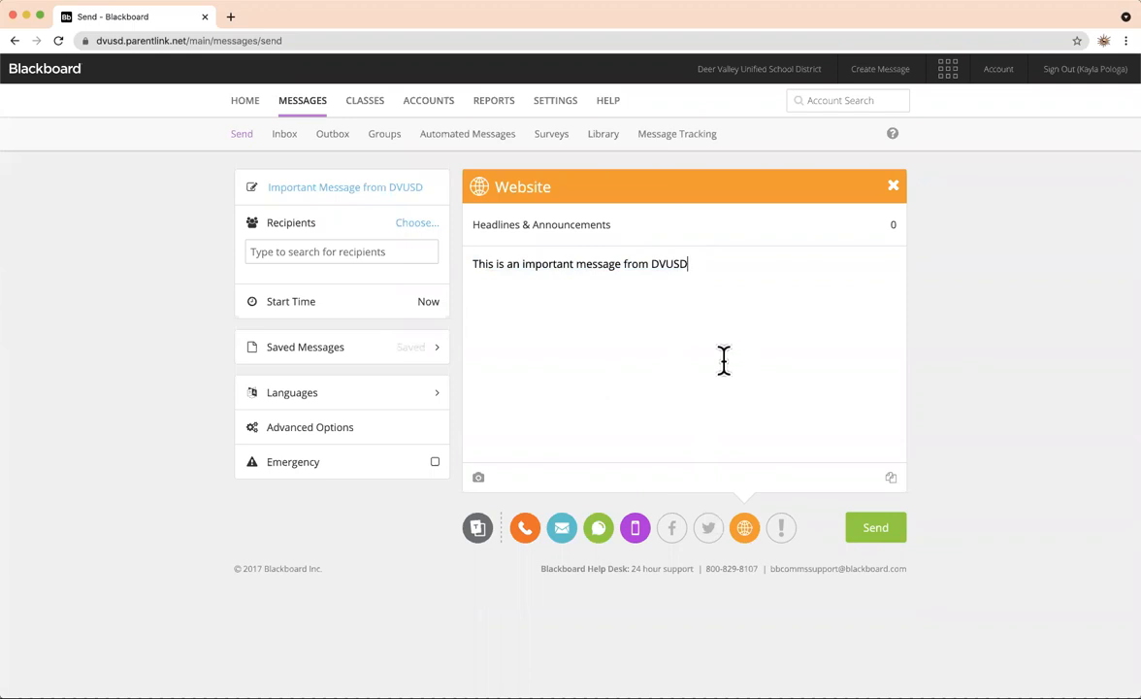
text(. Learn more now!)
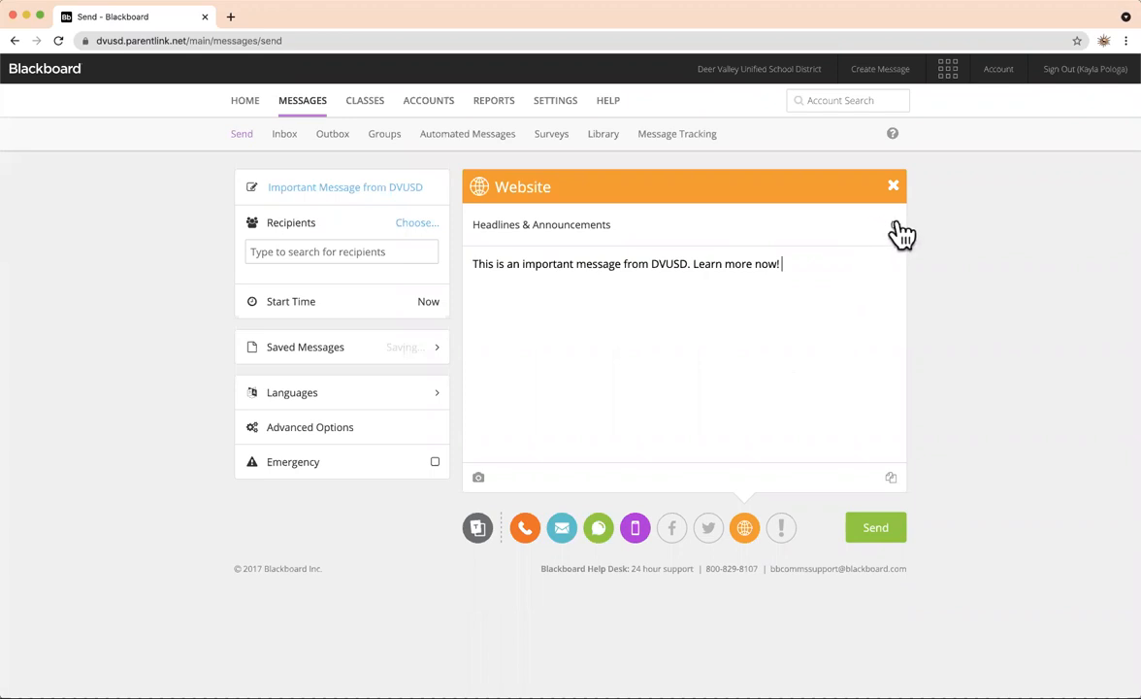
Choose District News under District > Deer Valley Unified School District as the Headlines & Announcements section.
click(602, 240)
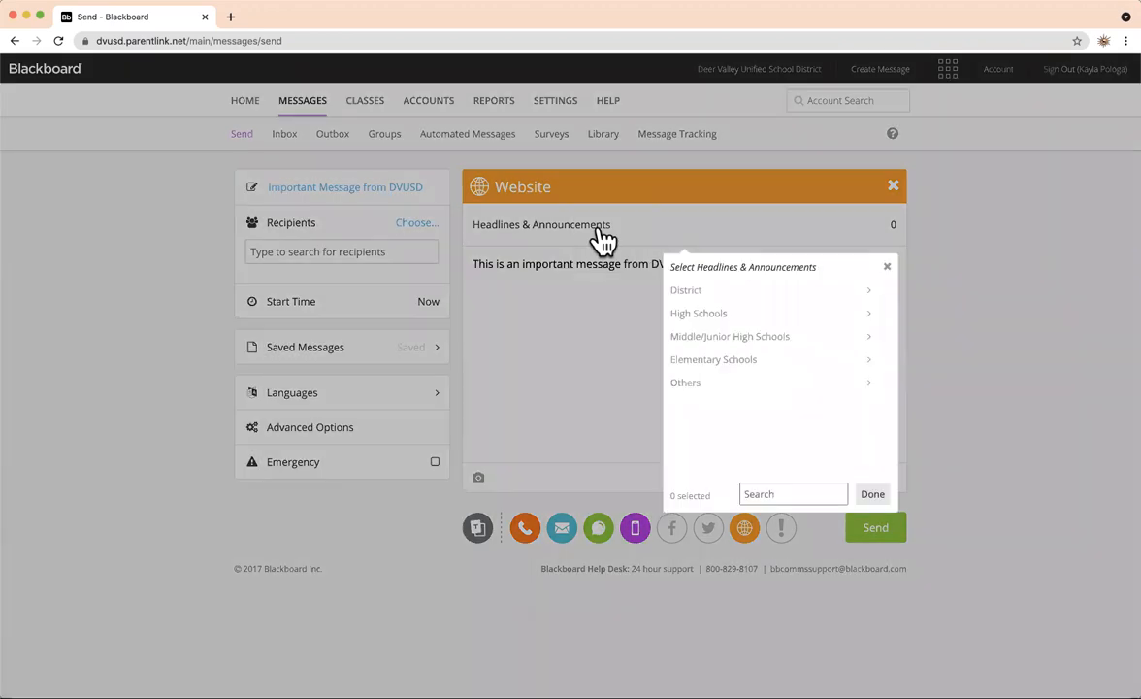
click(723, 291)
click(736, 317)
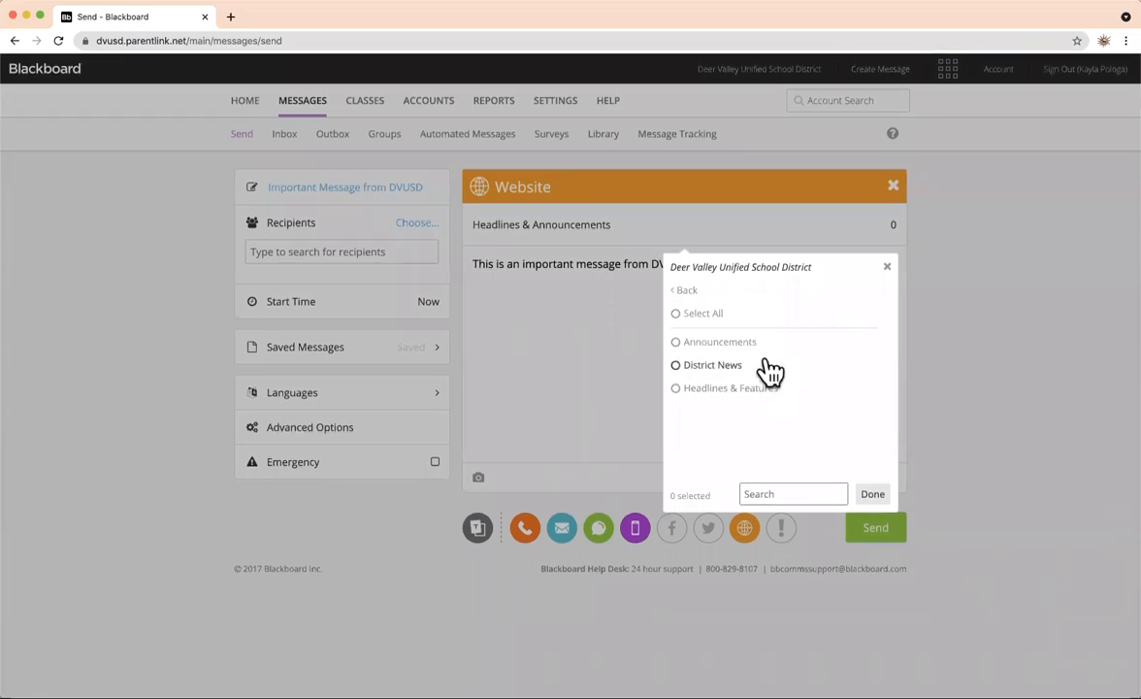
click(715, 372)
click(872, 495)
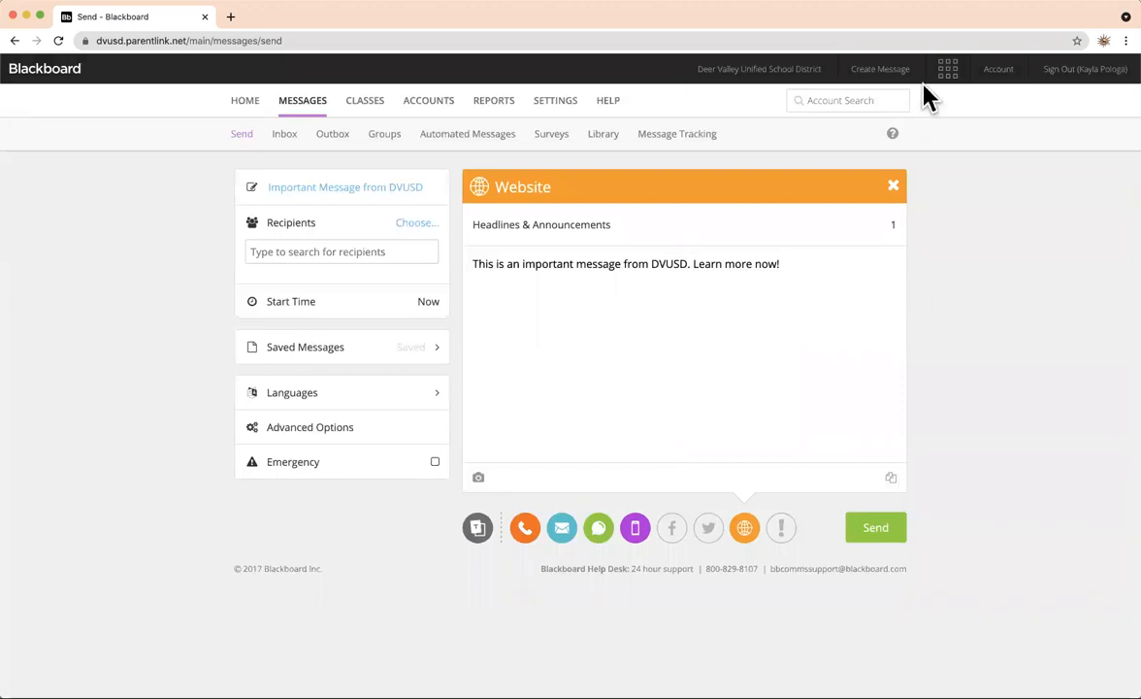
click(894, 226)
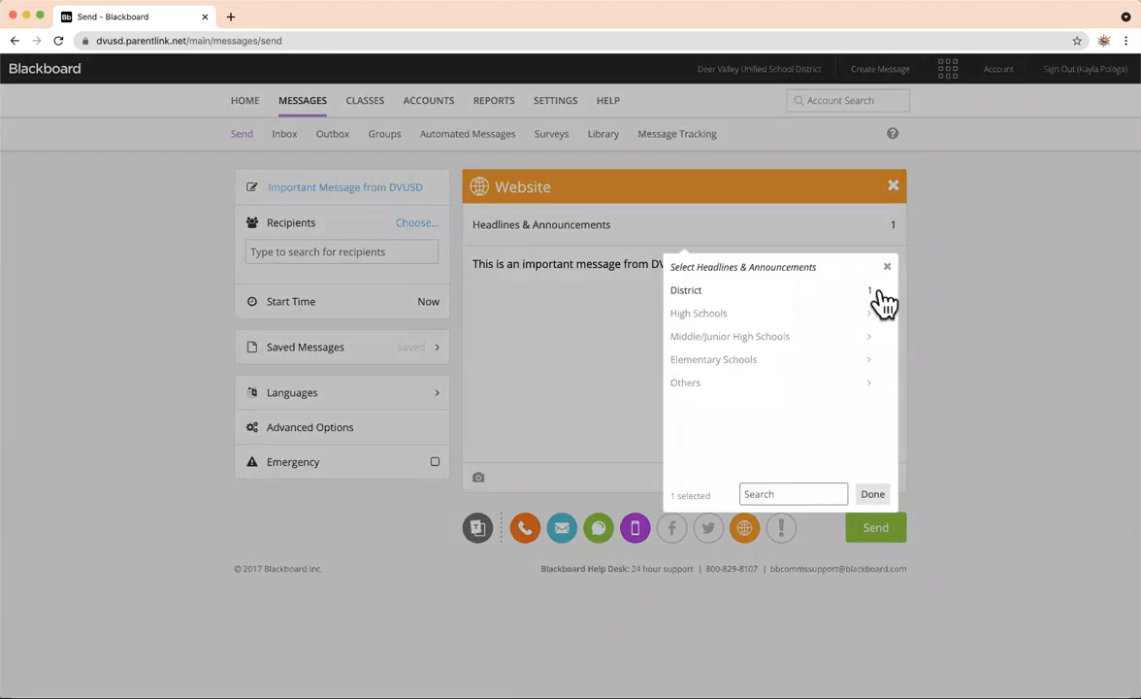
click(1007, 284)
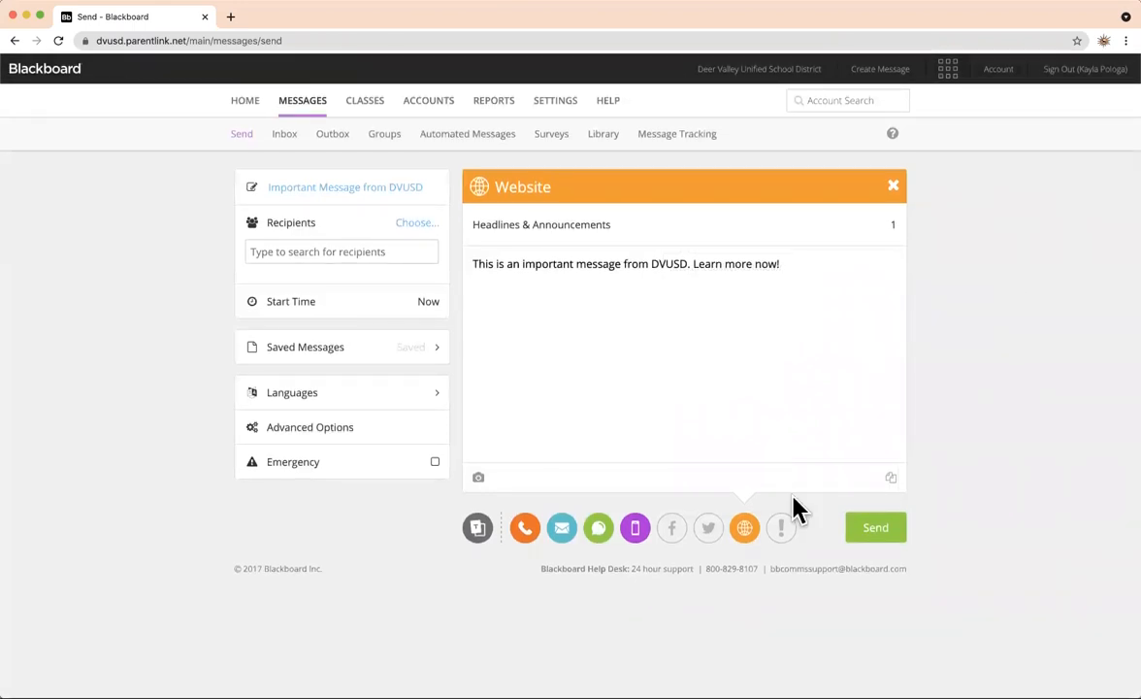
Remove the Website and App channels from the message.
click(893, 186)
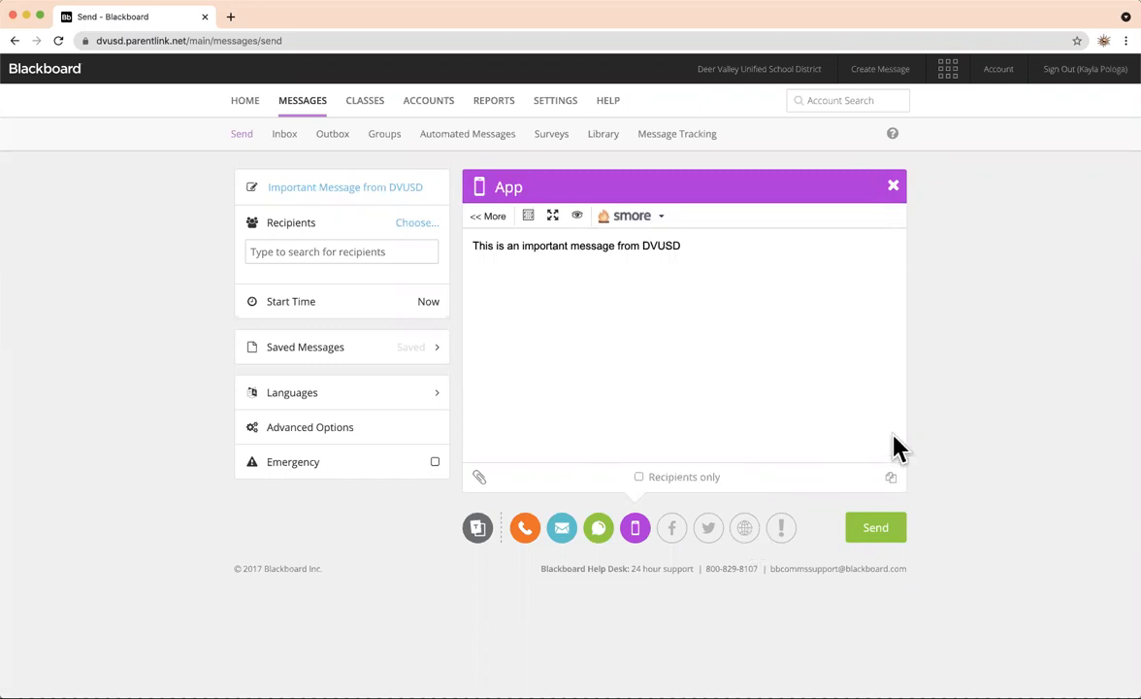
click(893, 186)
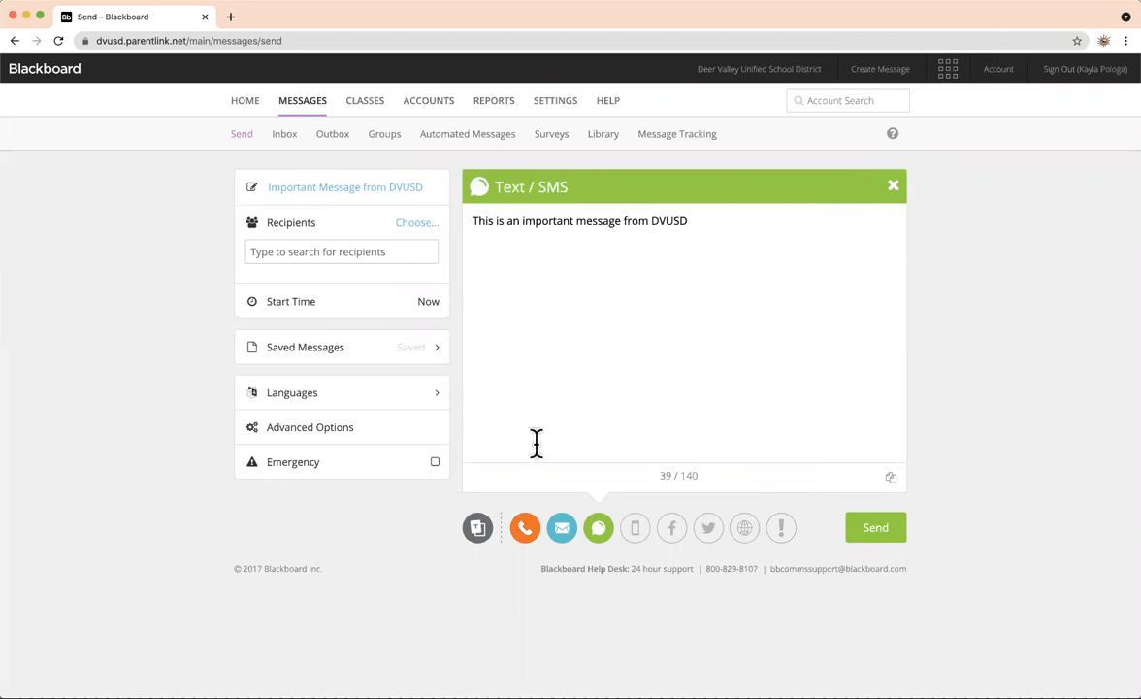
Select Parent at Anthem School under Deer Valley Unified School District as a recipient.
click(418, 225)
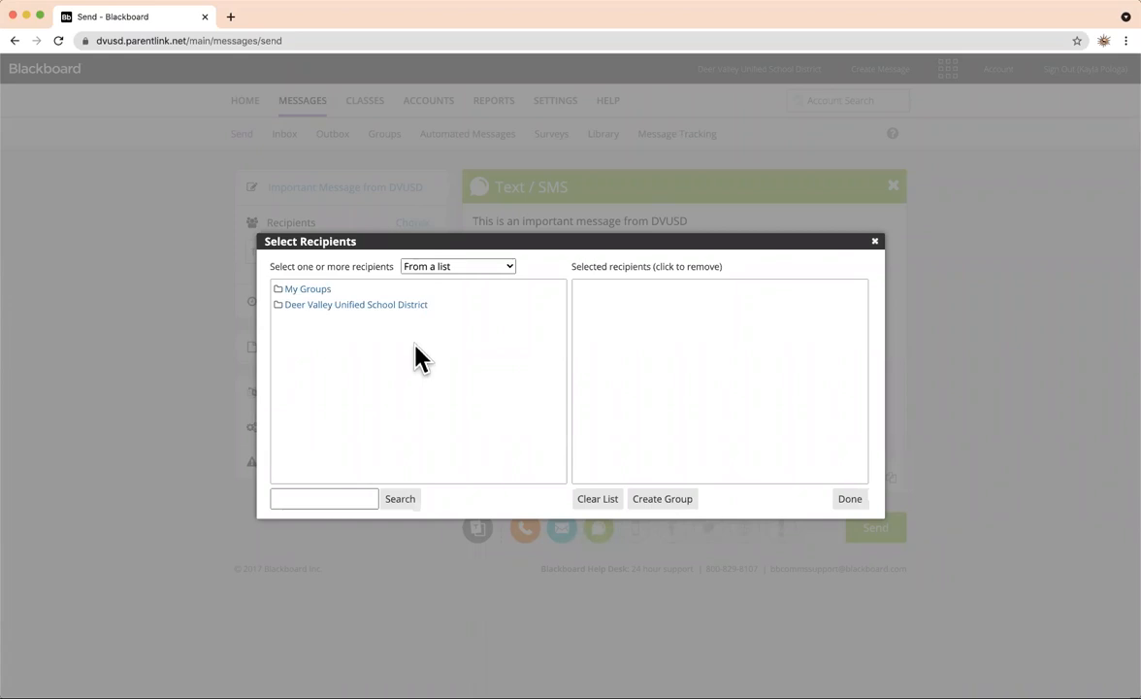
click(298, 307)
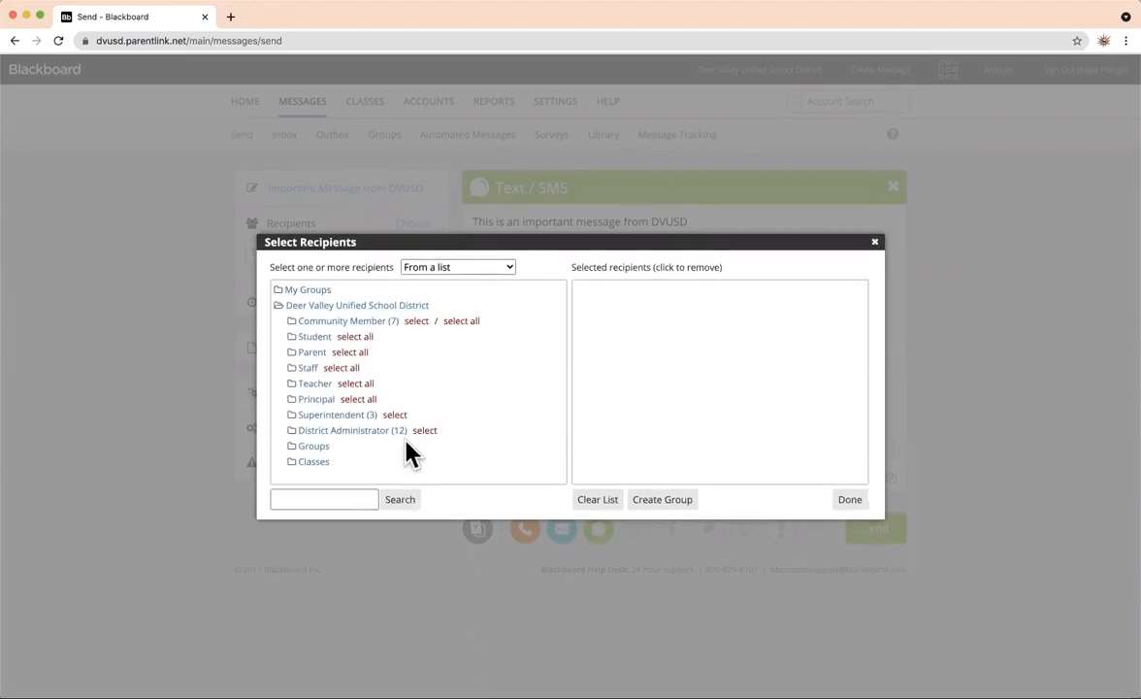
click(315, 352)
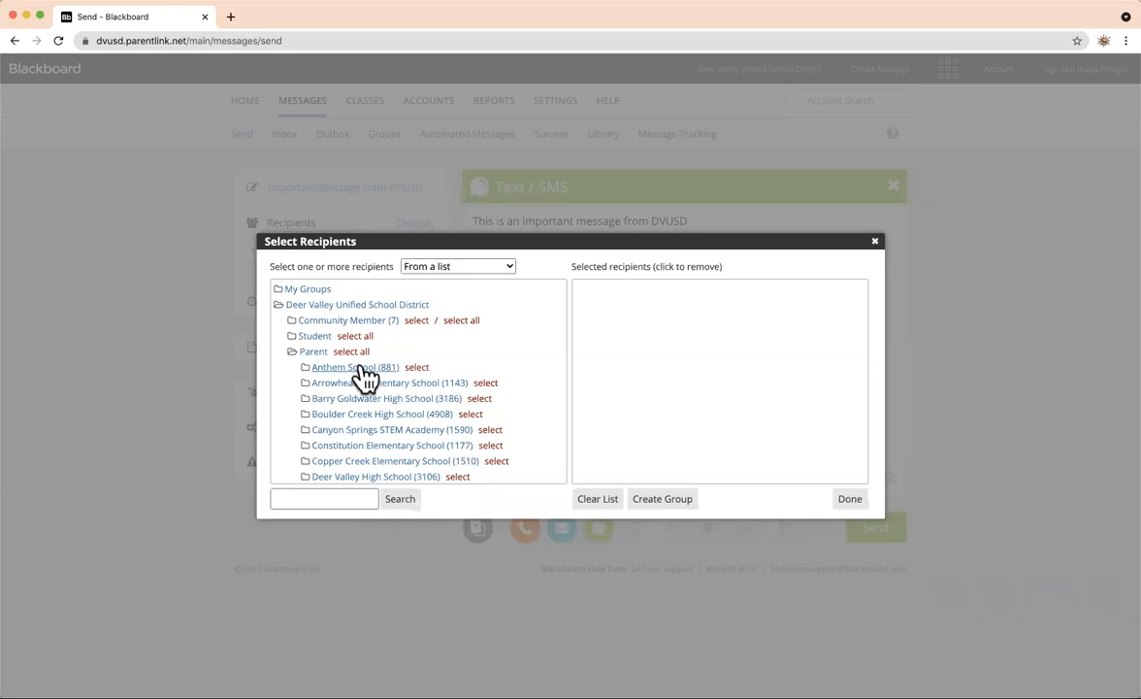
click(417, 368)
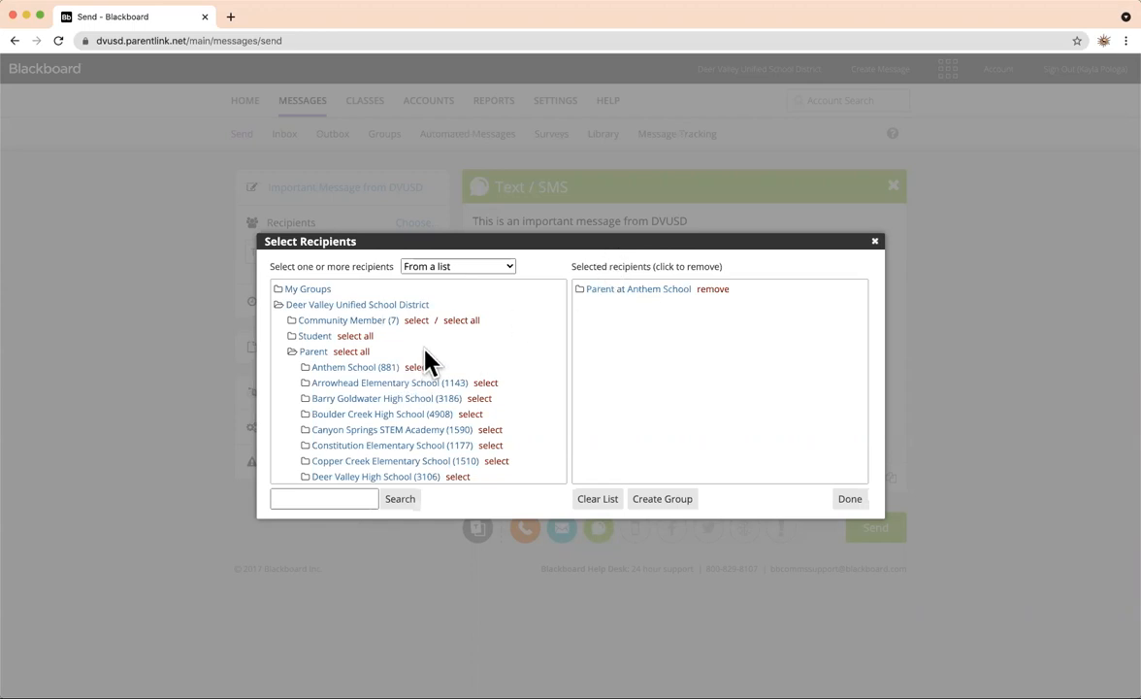
click(295, 307)
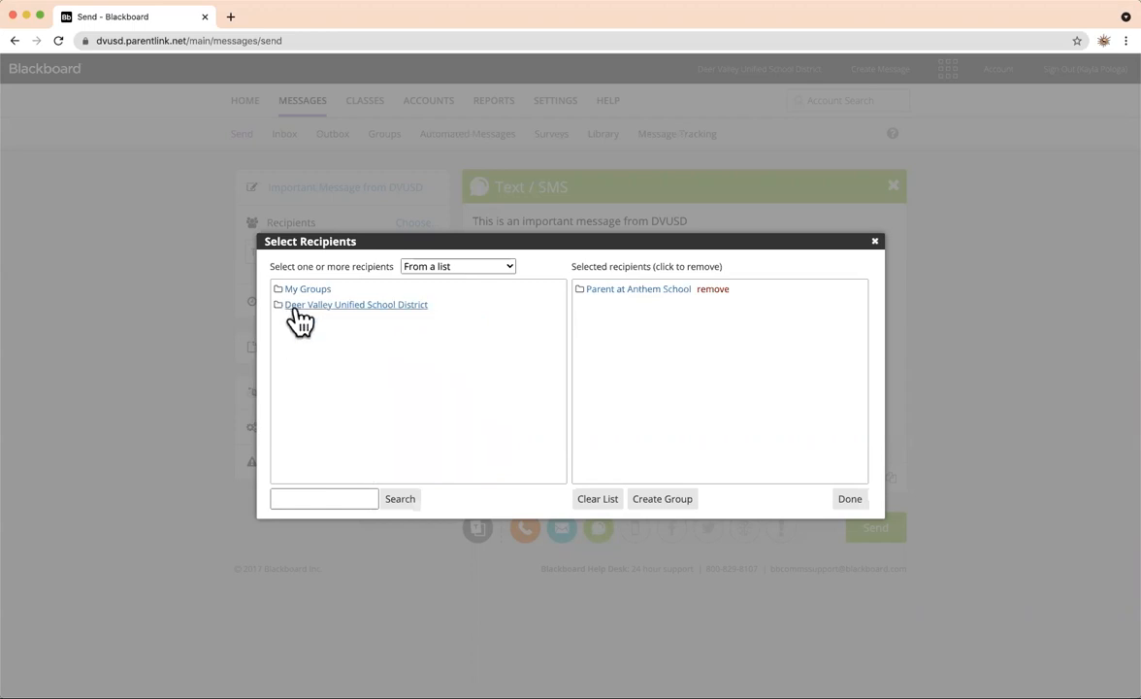
click(358, 307)
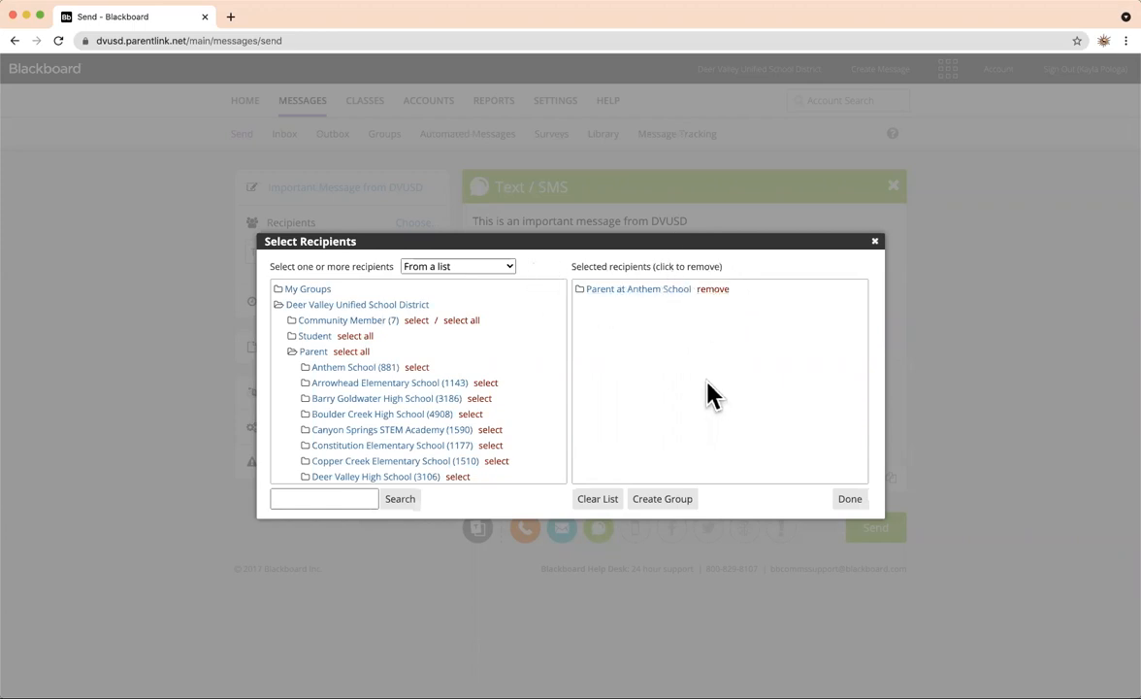
Re-add Parent at Anthem School as the only recipient and close the recipient dialog.
click(716, 290)
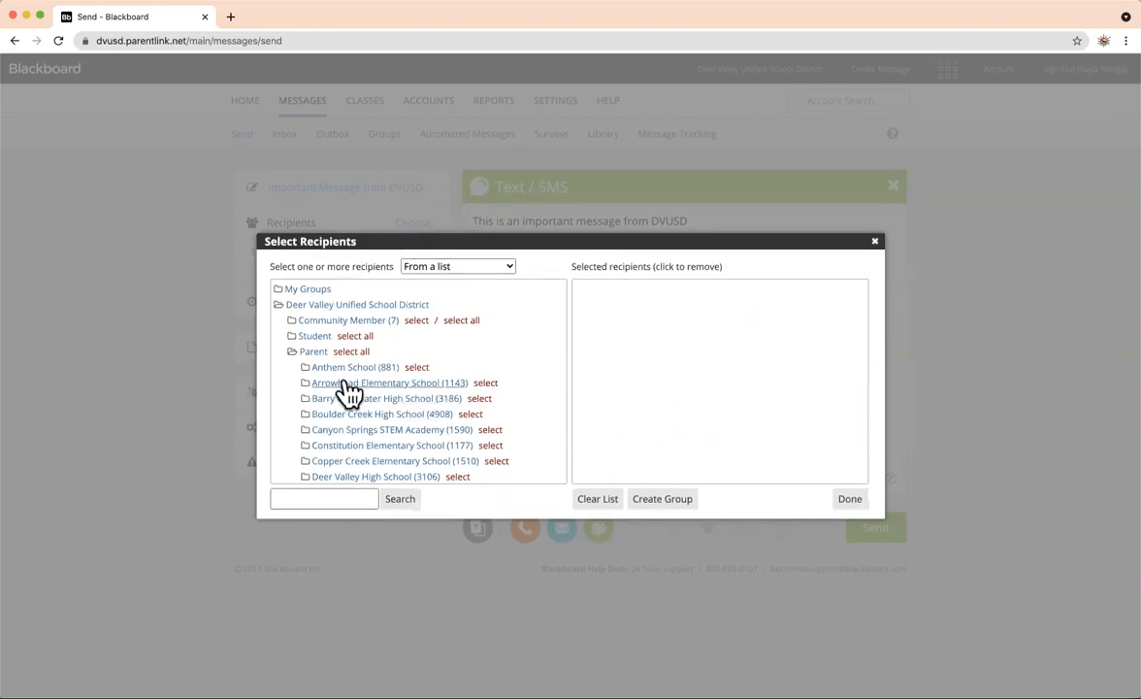
click(418, 368)
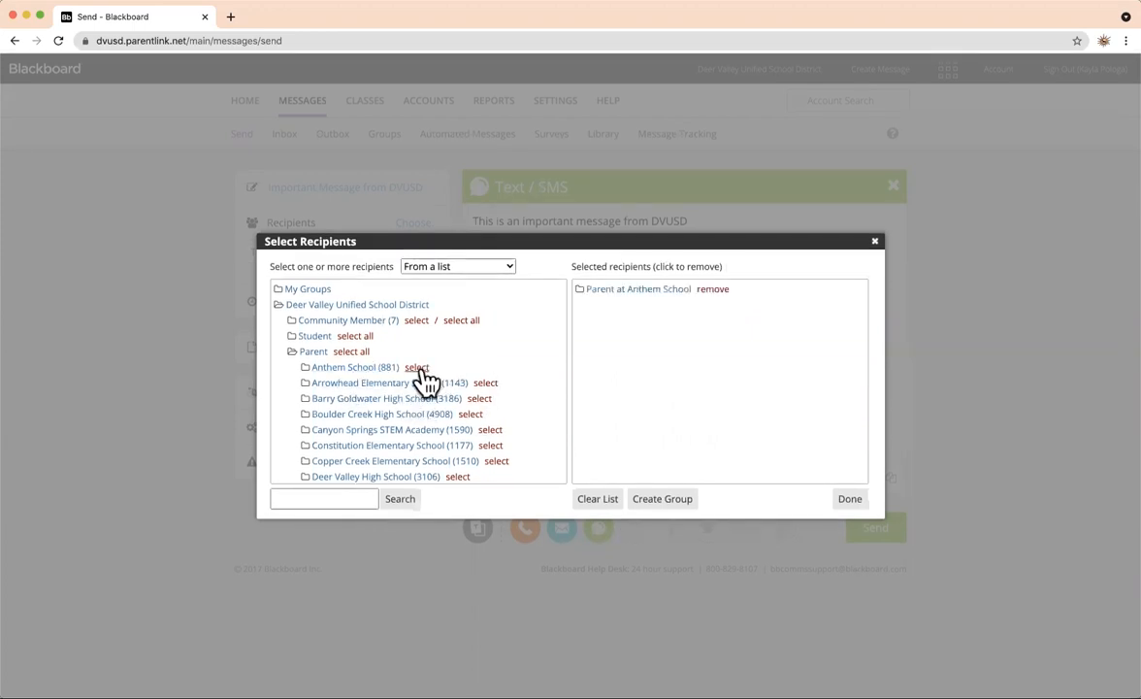
click(850, 500)
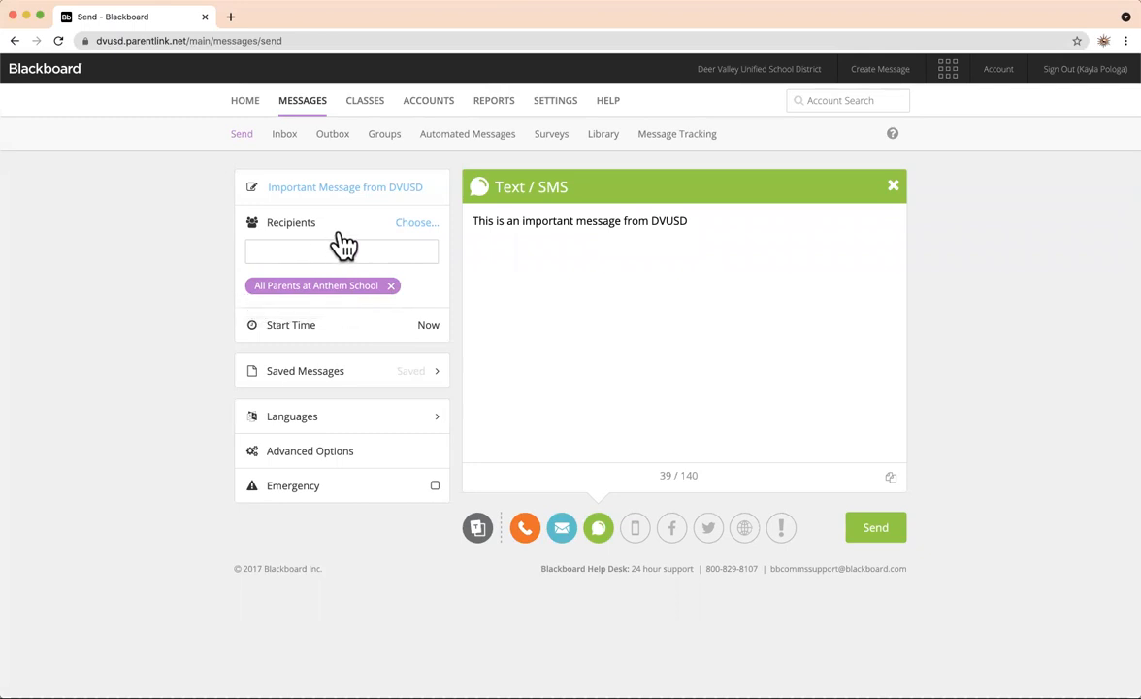
Switch the recipient chooser to Advanced search and limit School to Anthem School.
click(420, 233)
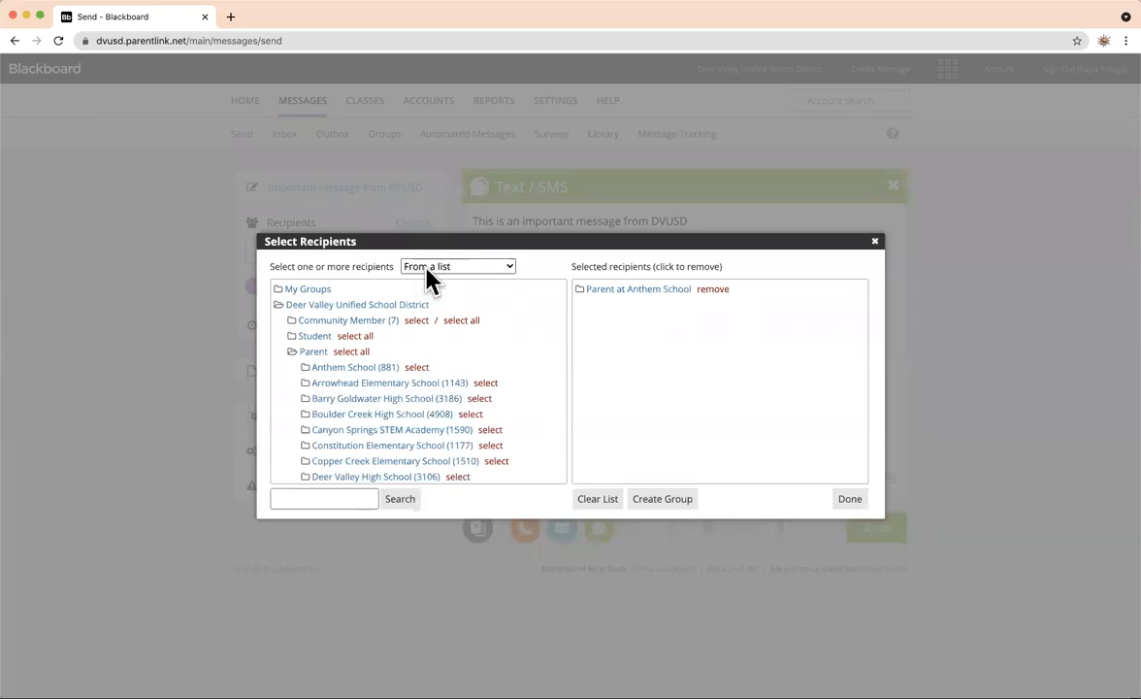
click(456, 269)
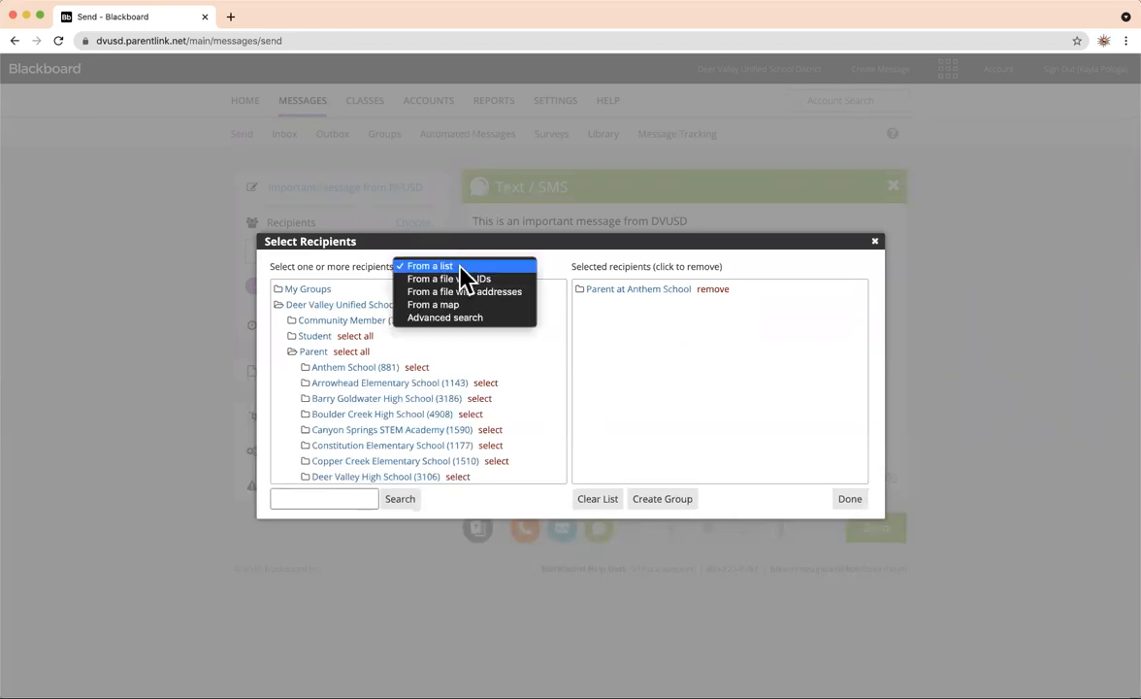
click(523, 318)
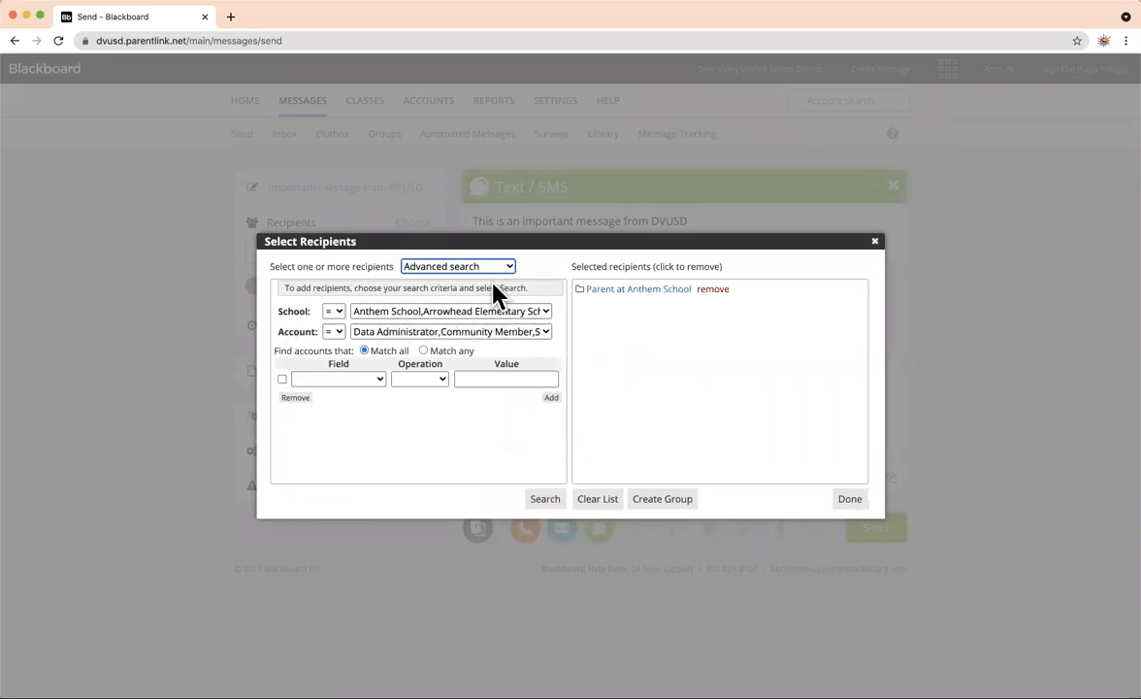
click(547, 313)
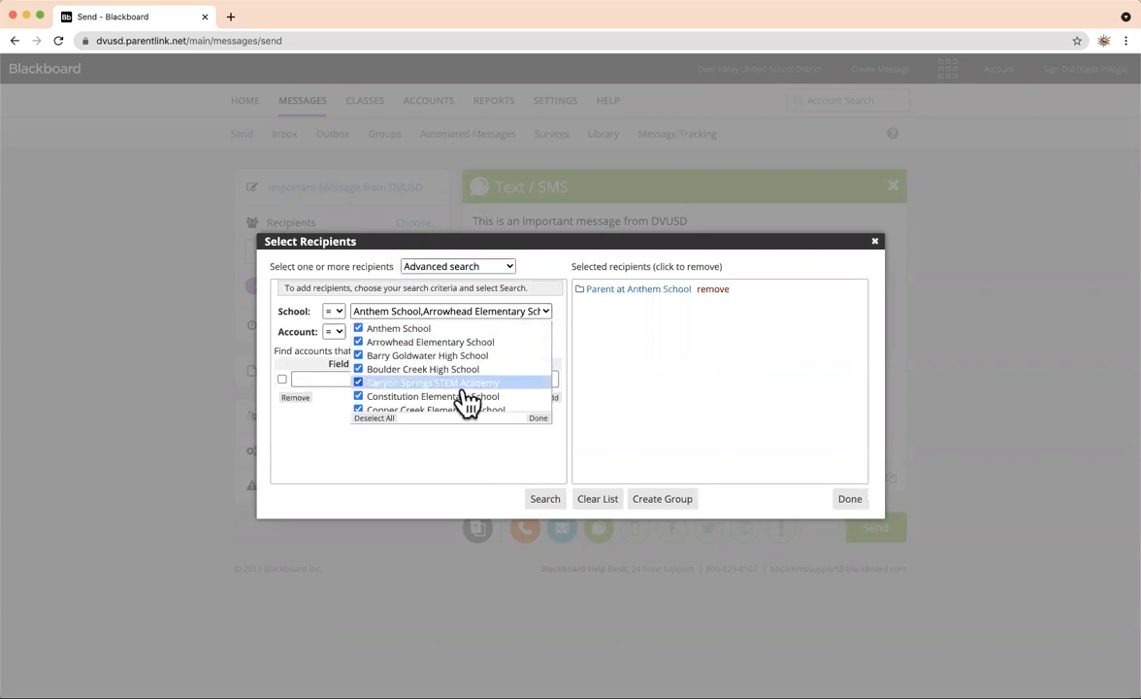
click(372, 418)
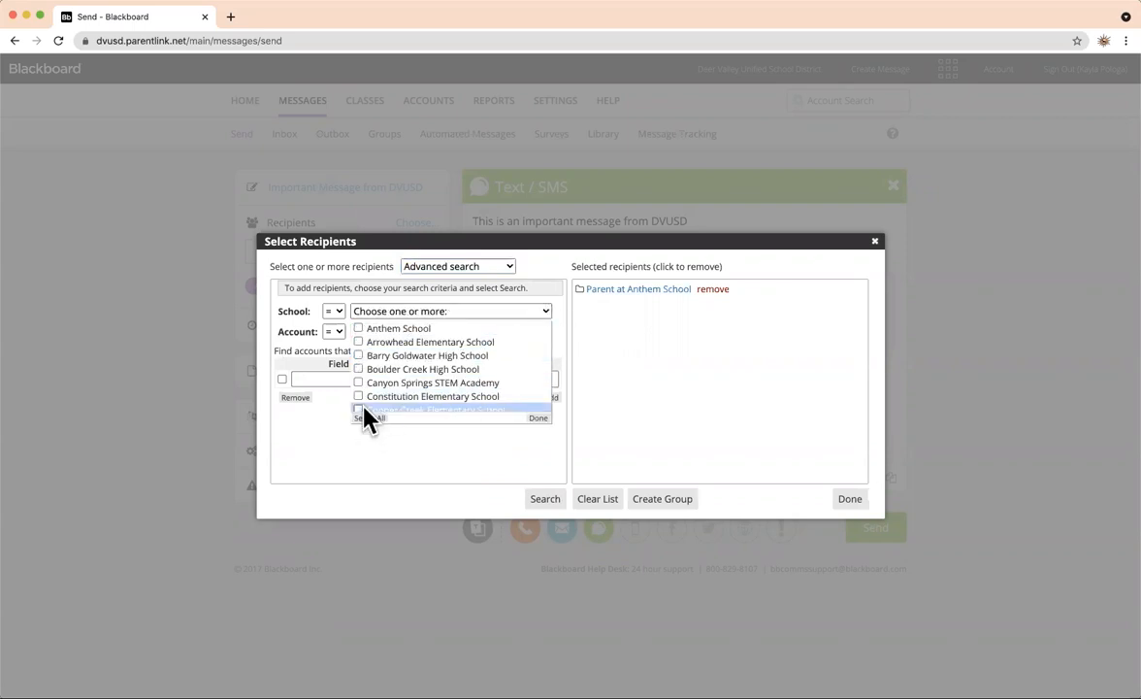
click(358, 329)
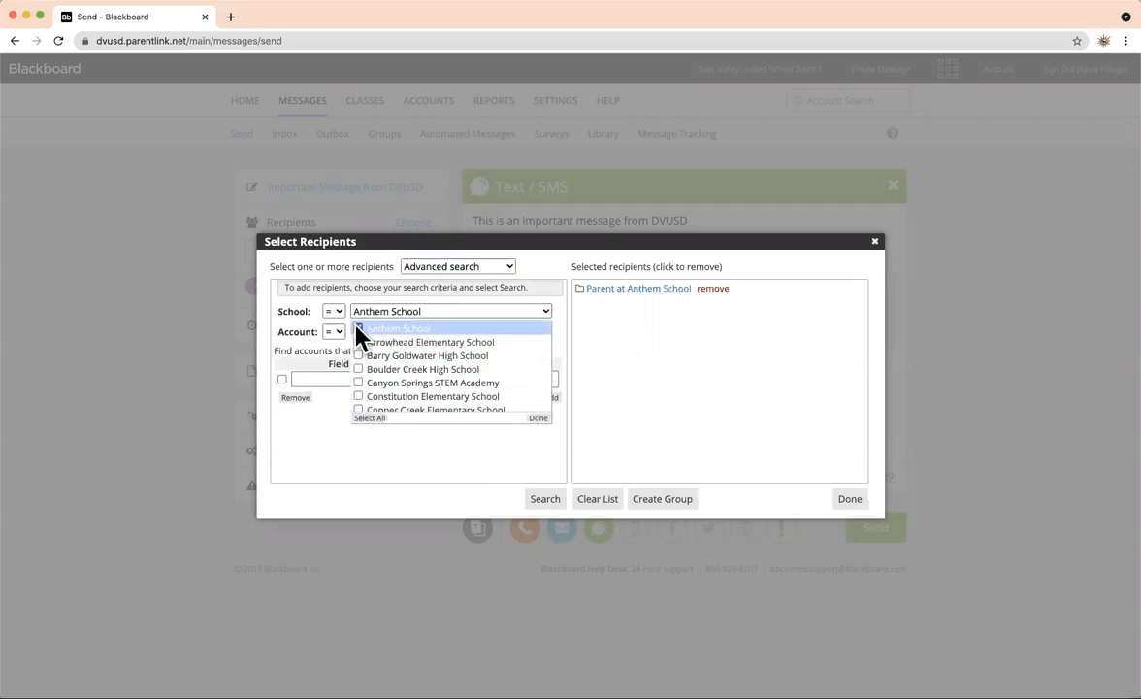
click(301, 330)
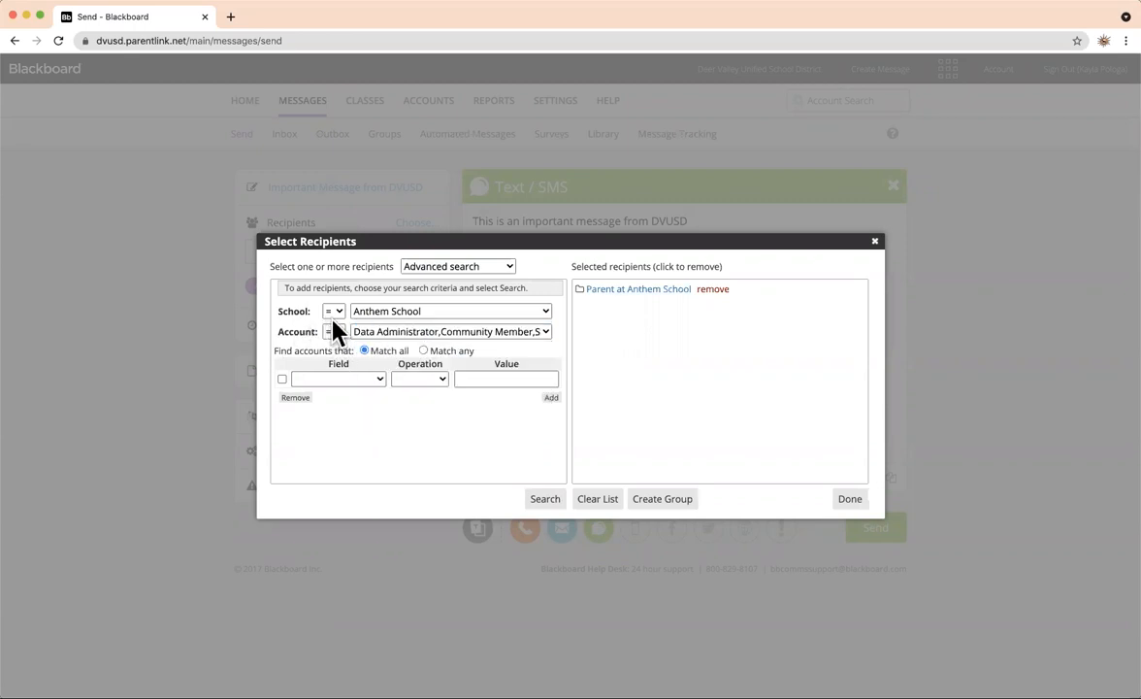
Restrict the Account criterion to Parent only.
click(546, 330)
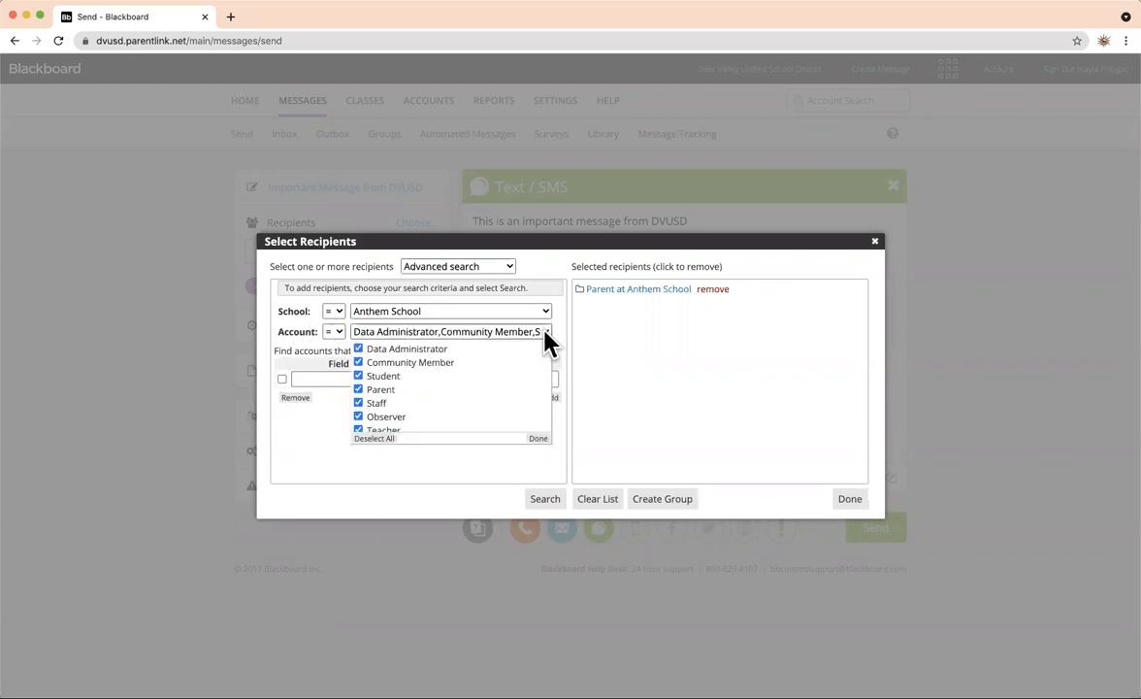
click(388, 439)
click(386, 390)
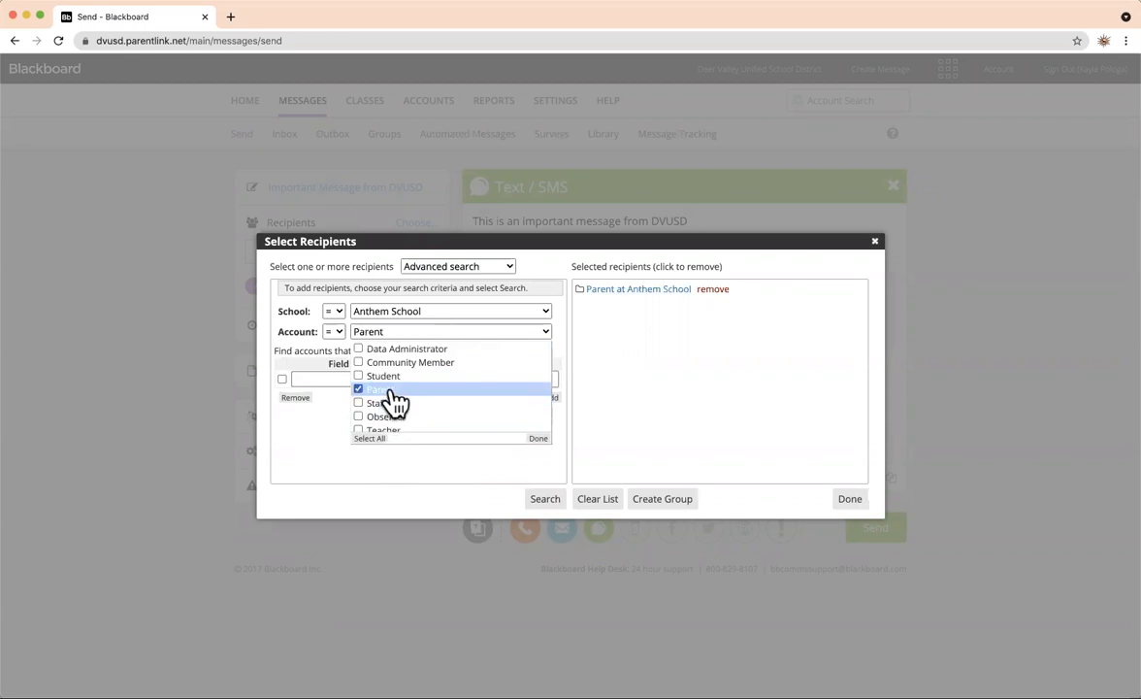
click(339, 427)
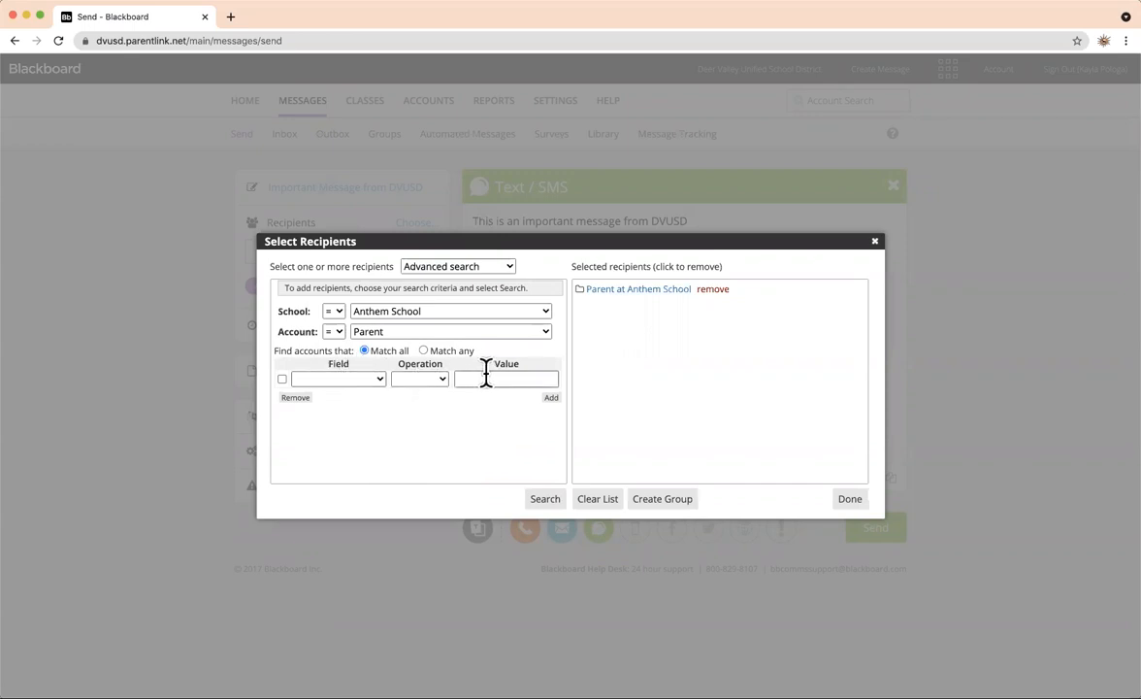
click(377, 379)
Browse the Field dropdown's account, schedule, attendance and grade fields without choosing one.
click(378, 379)
click(377, 379)
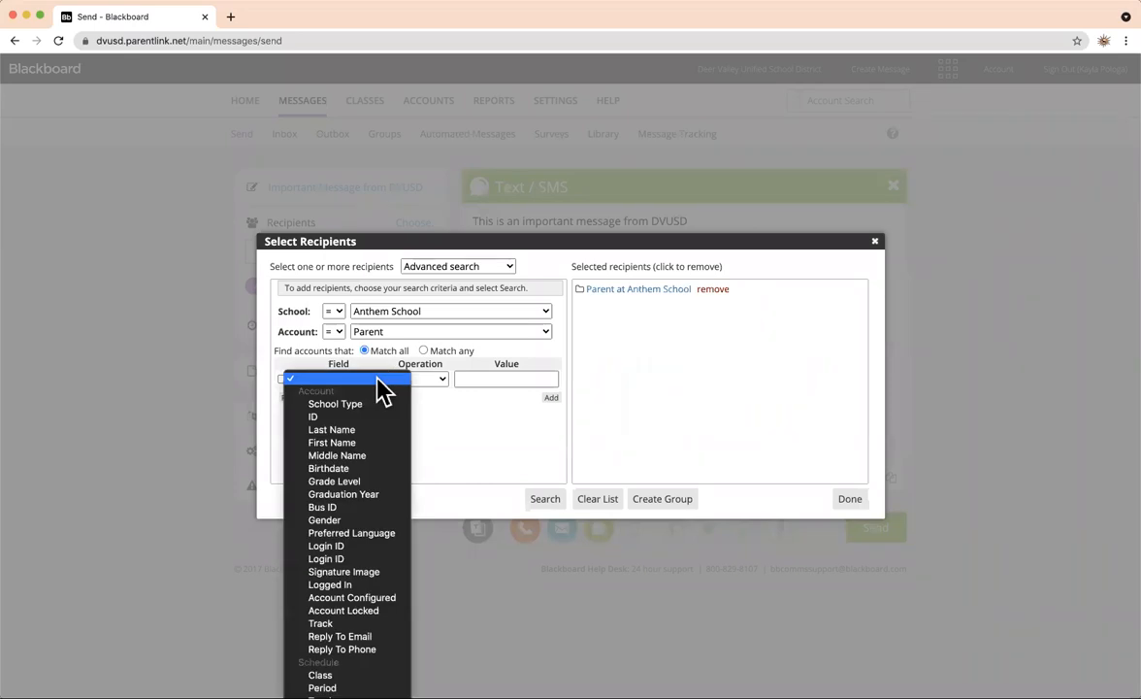
scroll(377, 388, down, 2)
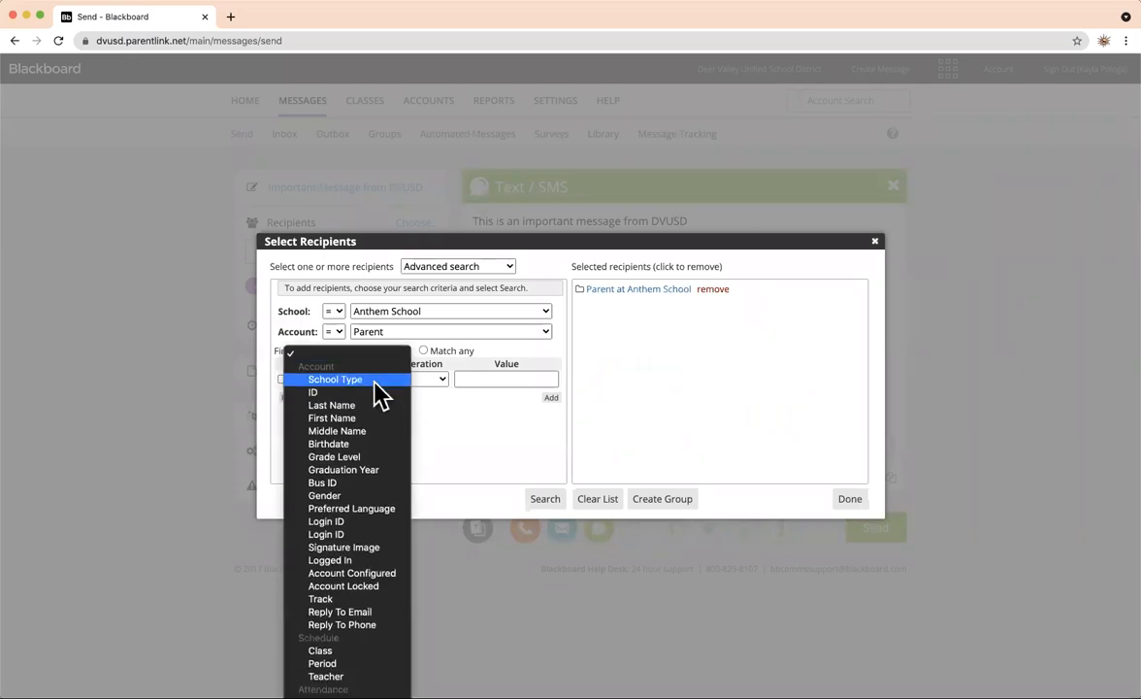
click(436, 464)
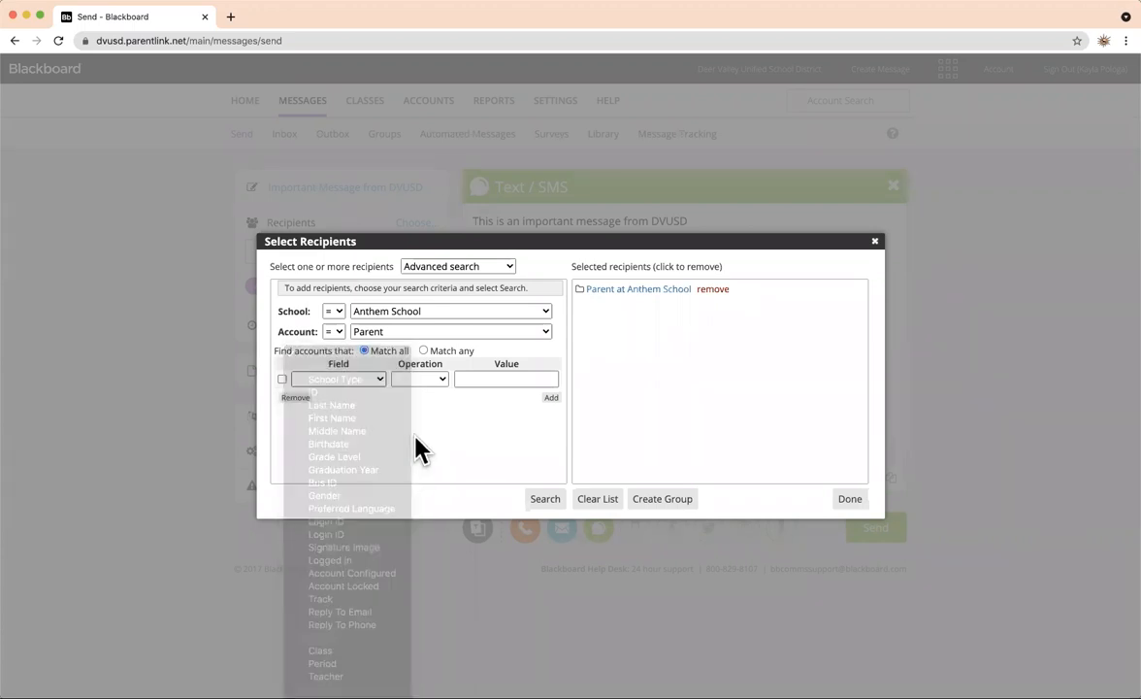
click(381, 380)
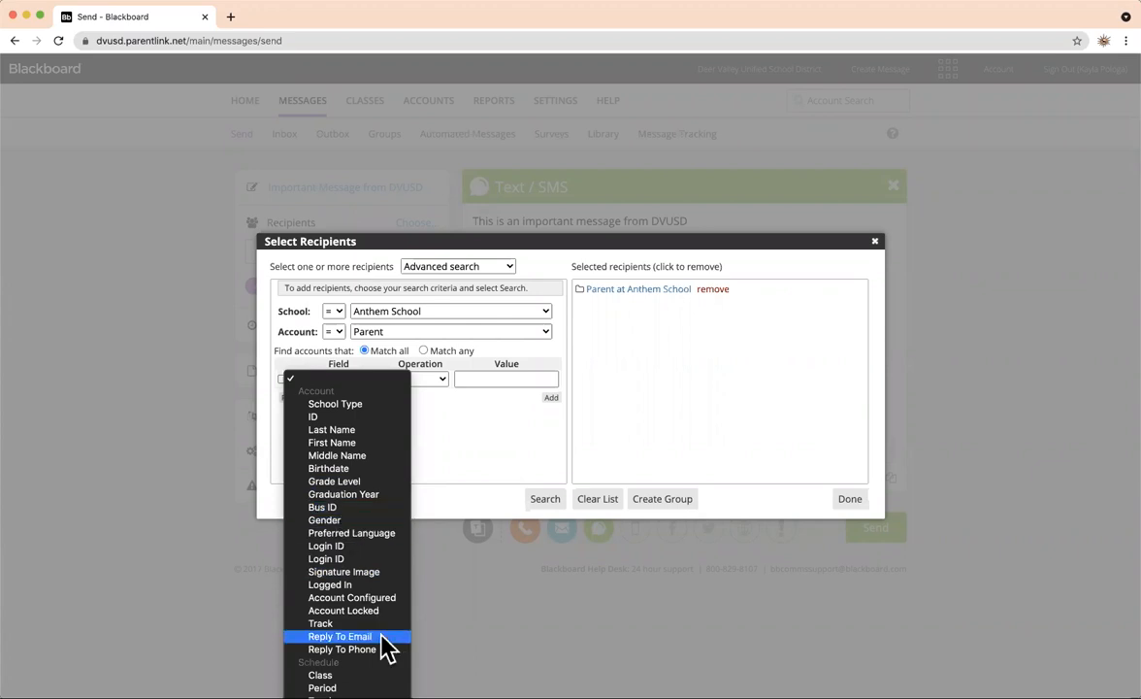
scroll(386, 648, down, 3)
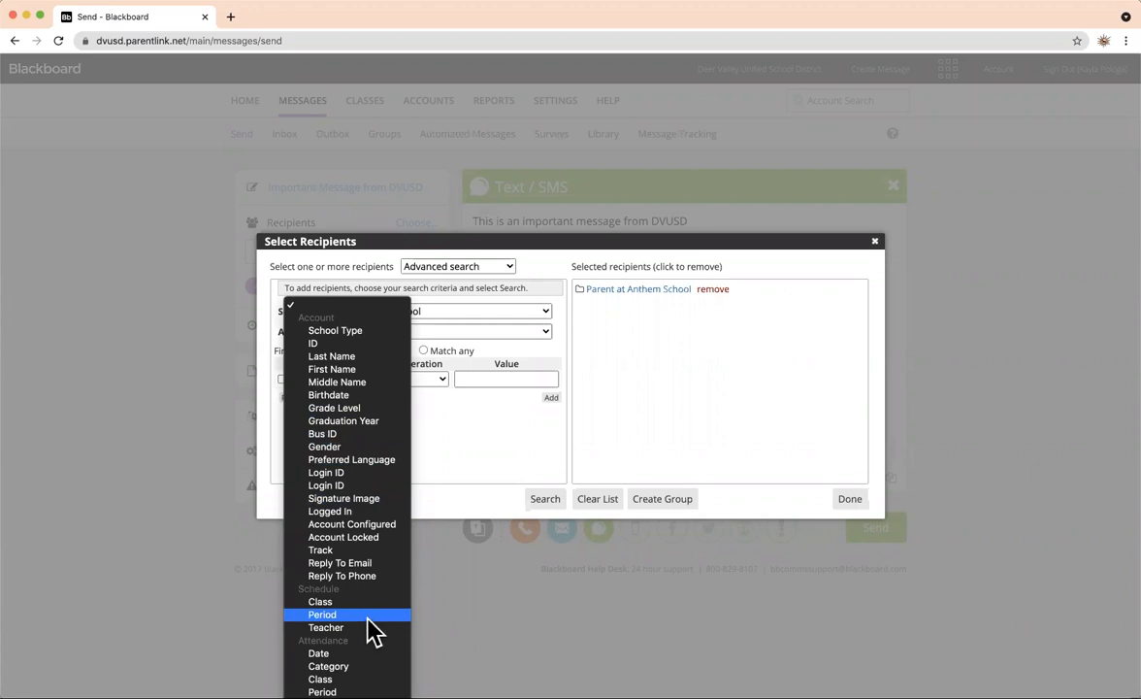
scroll(374, 642, down, 5)
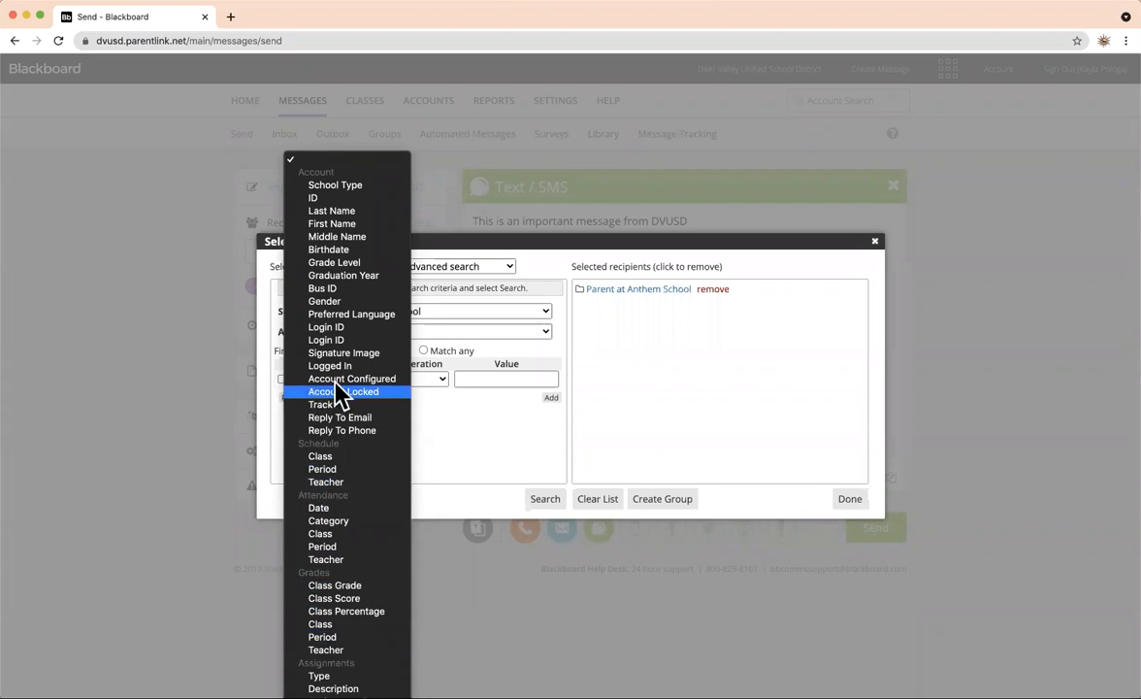
Add a Grade Level = 5 search criterion to narrow results to the 108 matching parents.
click(364, 263)
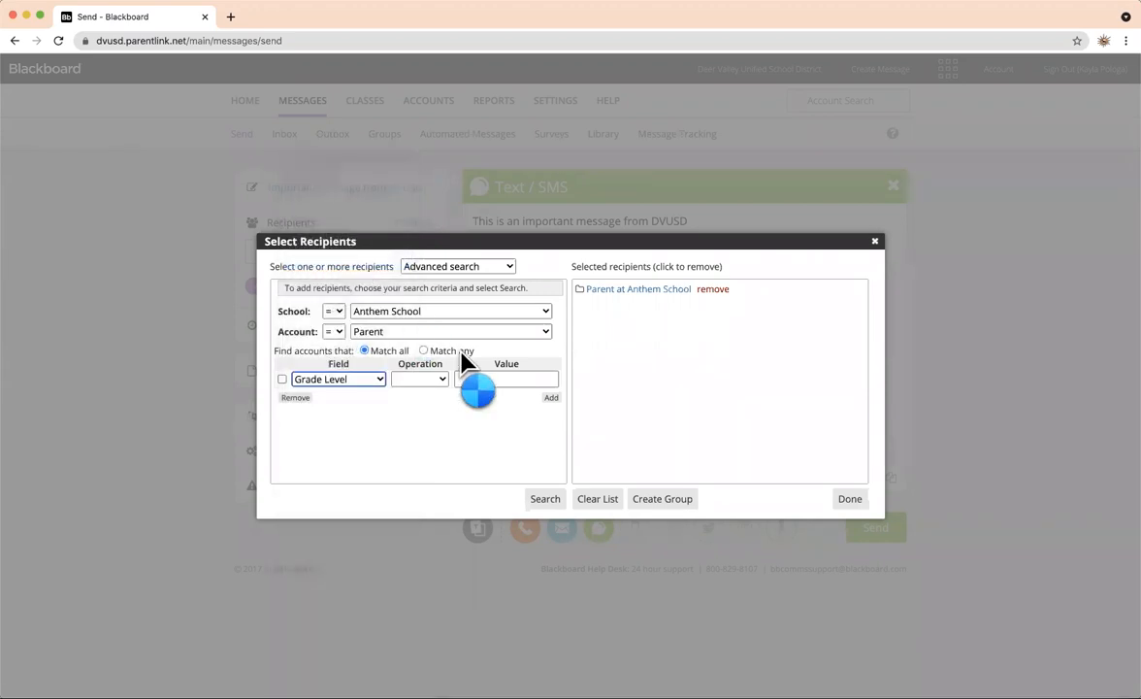
click(417, 380)
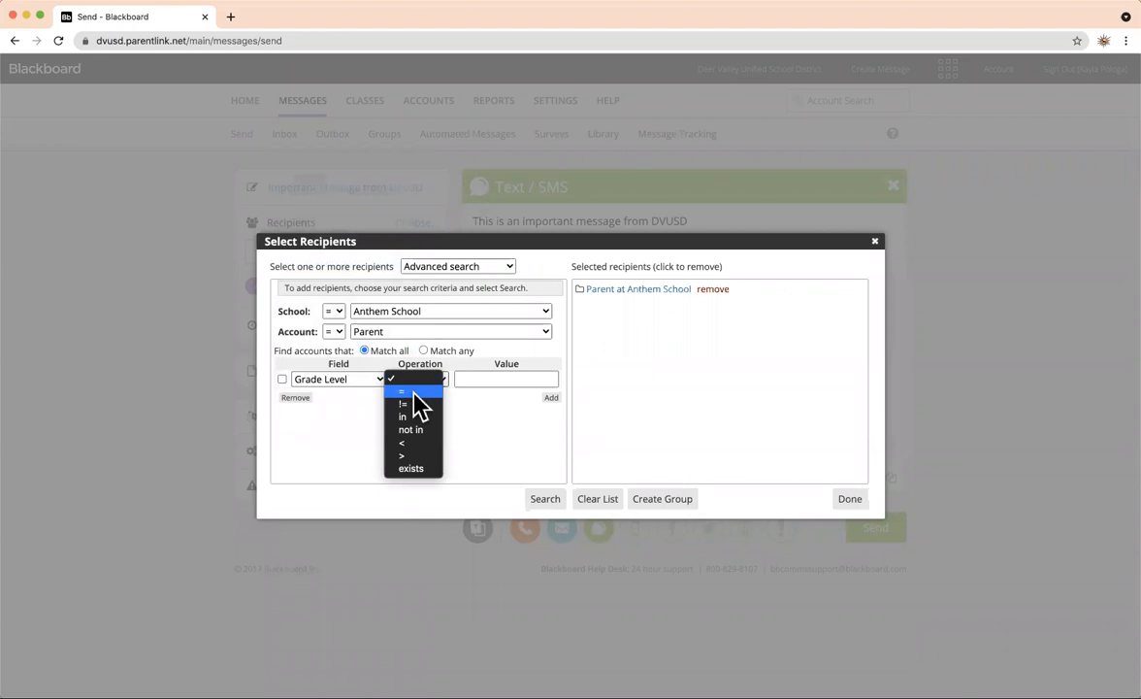
click(414, 392)
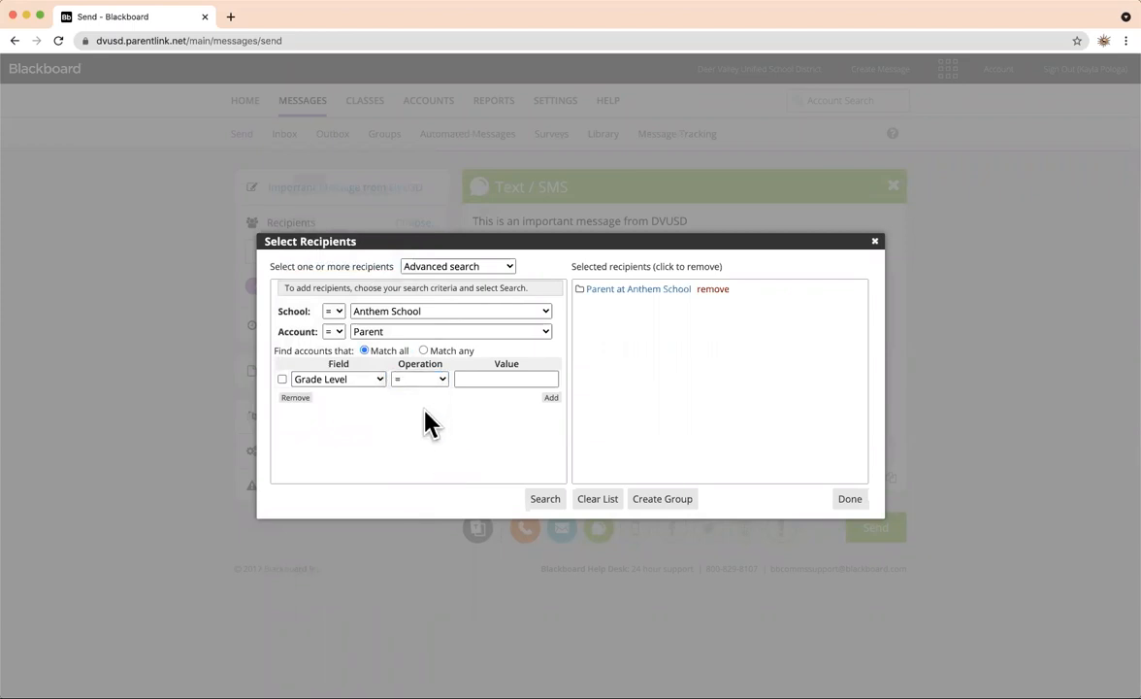
click(492, 378)
text(5)
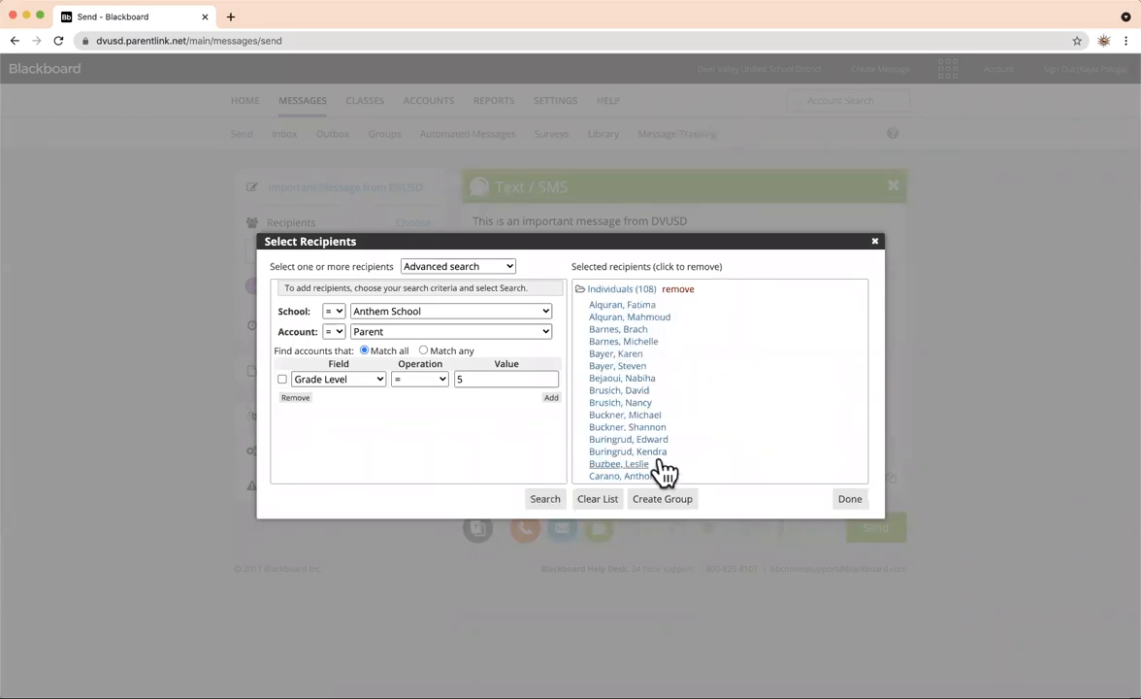
Remove one person from the selected individuals, leaving 107, and finish the recipient selection.
scroll(682, 397, down, 3)
scroll(682, 397, down, 10)
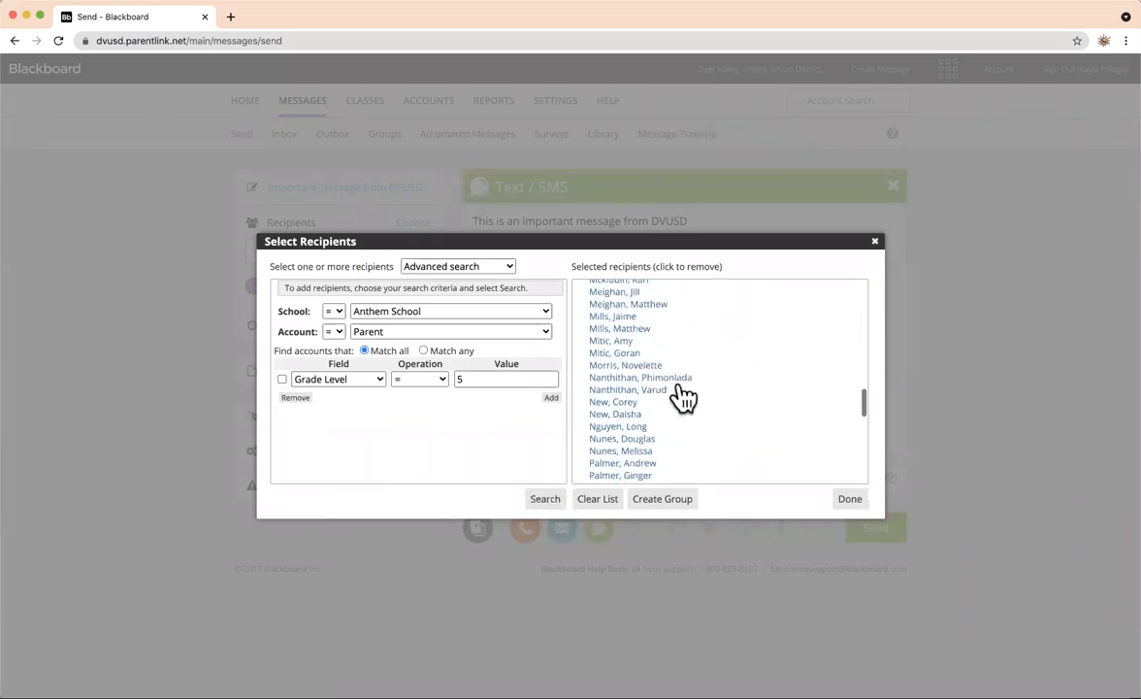
scroll(682, 397, up, 8)
scroll(683, 397, up, 5)
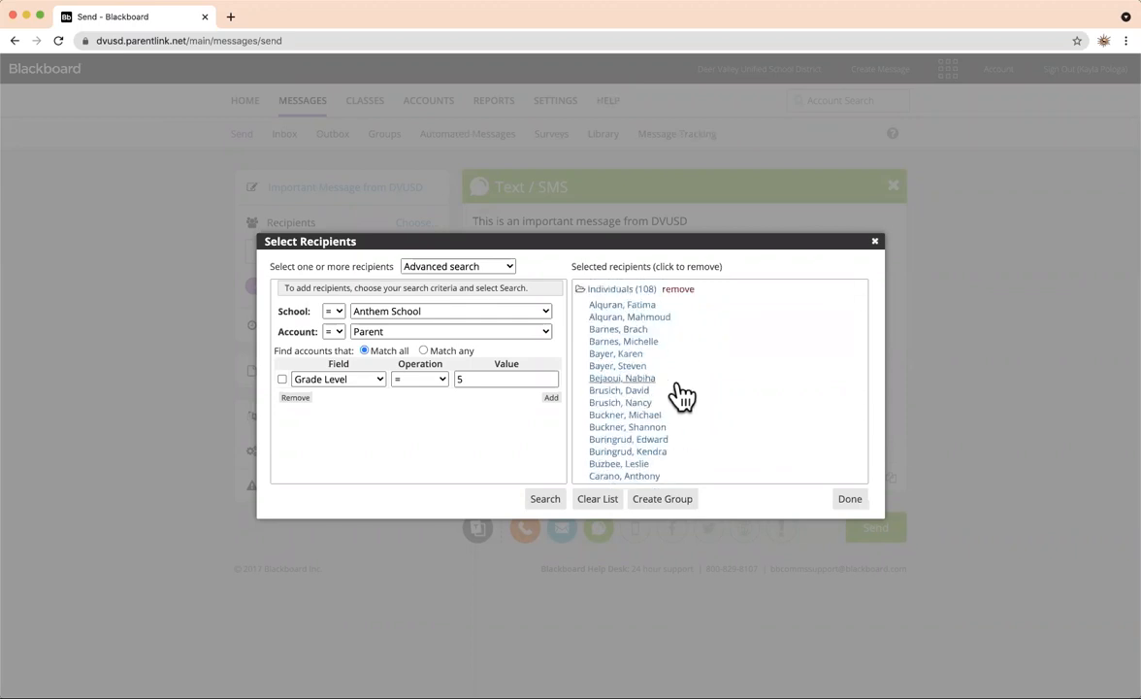
click(623, 305)
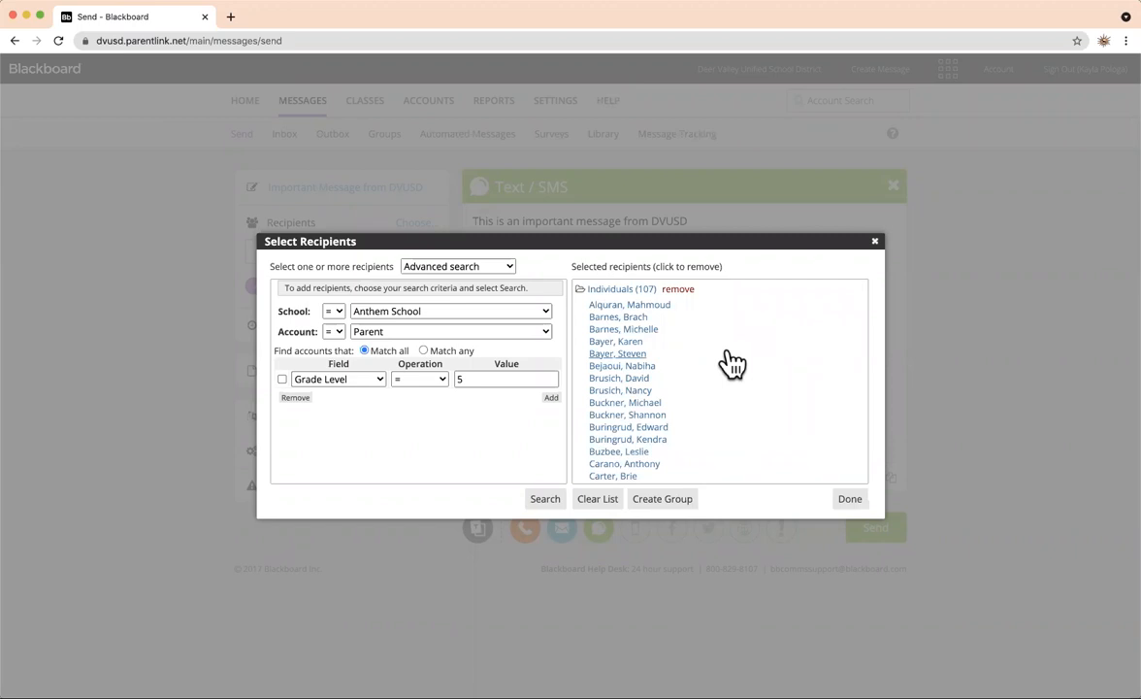
click(850, 500)
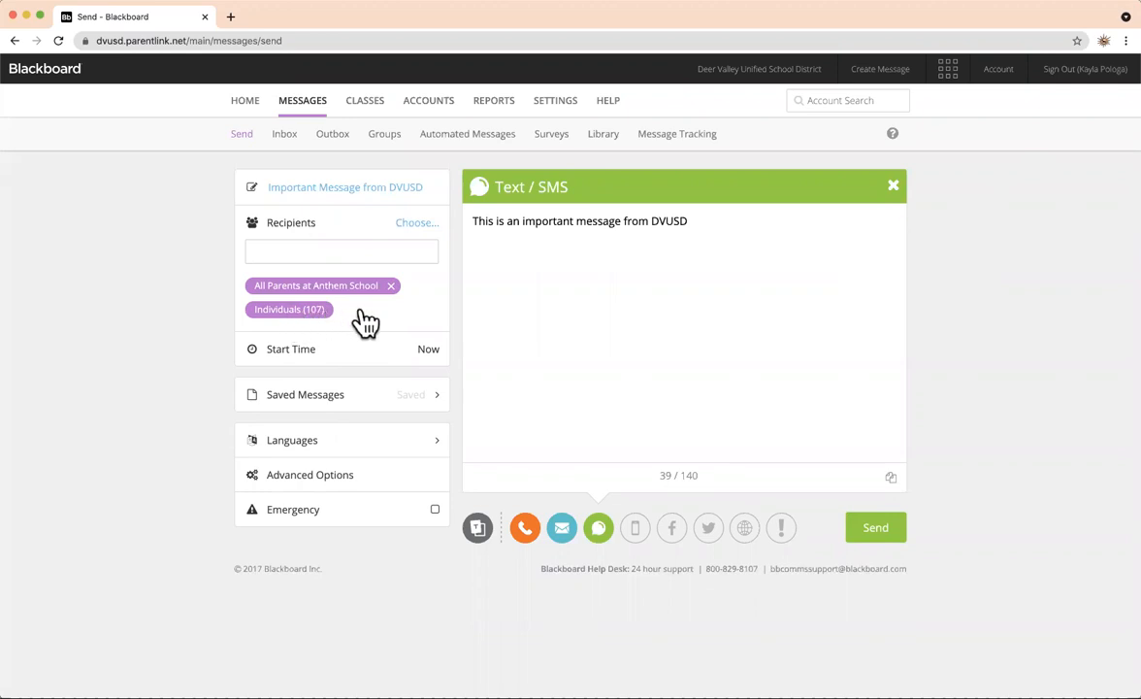
Search recipients for 'anthem parents' and add the Parents of 5th Grade Students group.
click(291, 249)
text(anthem)
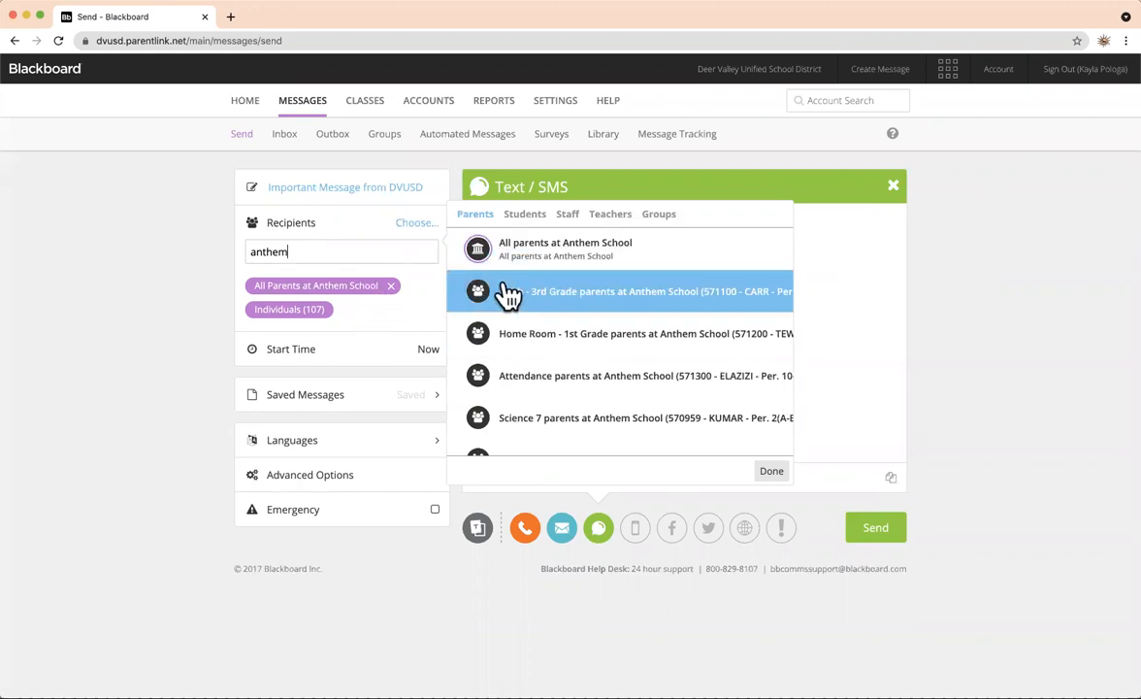
text(parents)
scroll(513, 304, down, 2)
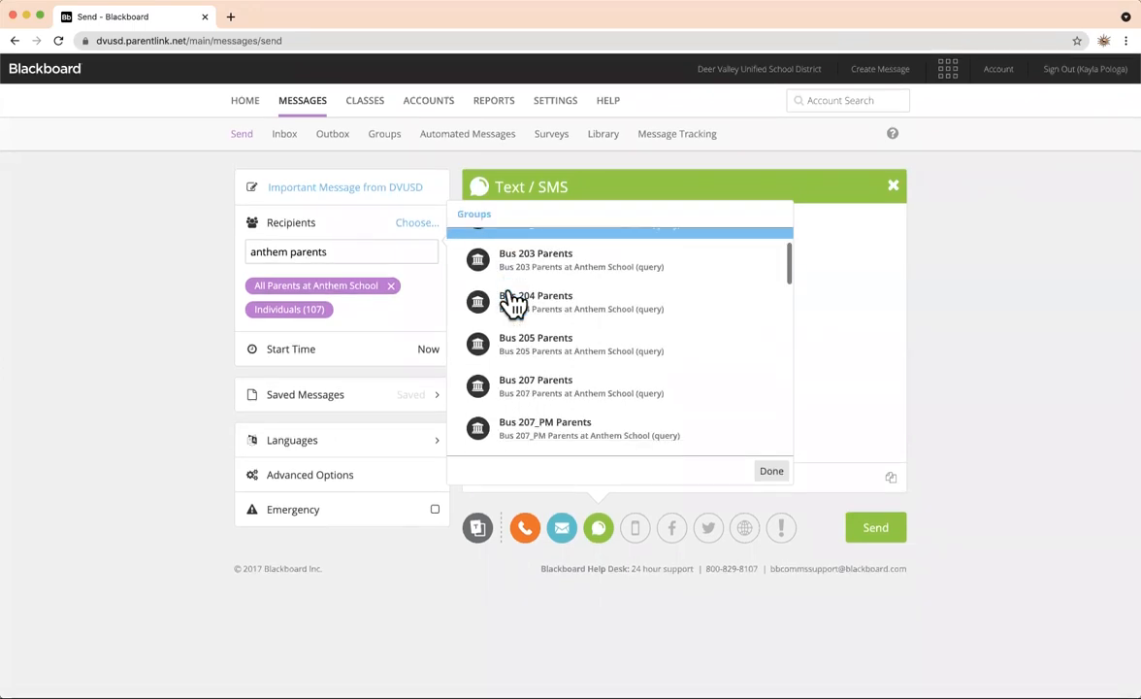
scroll(629, 321, down, 3)
scroll(629, 320, down, 5)
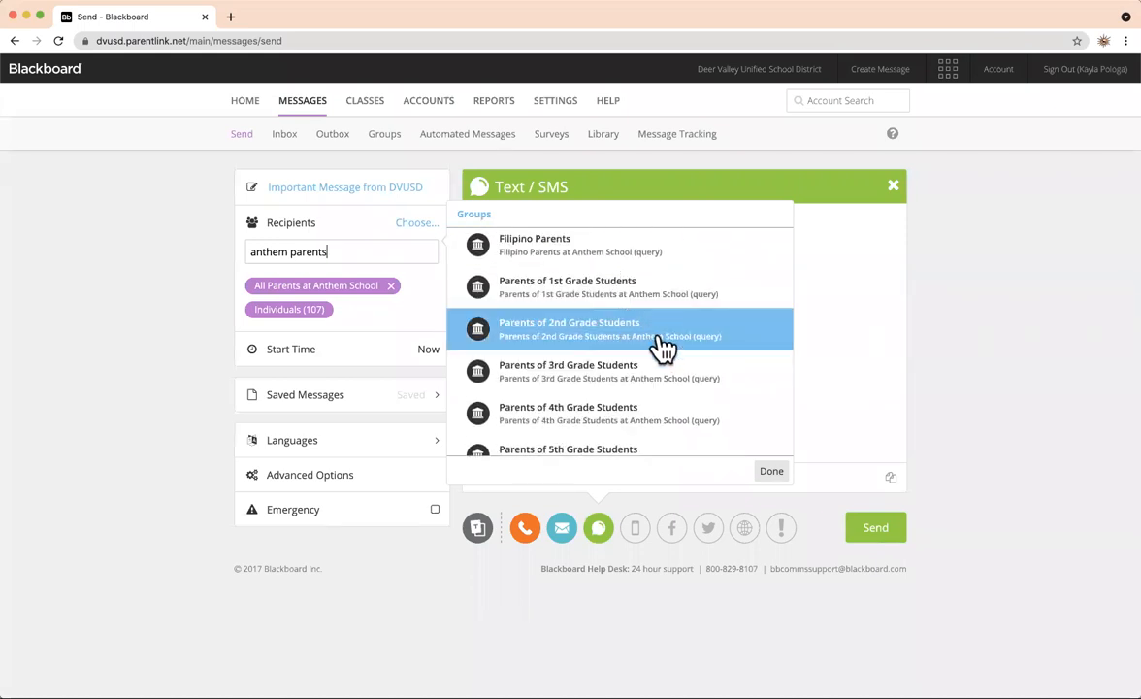
scroll(663, 347, down, 2)
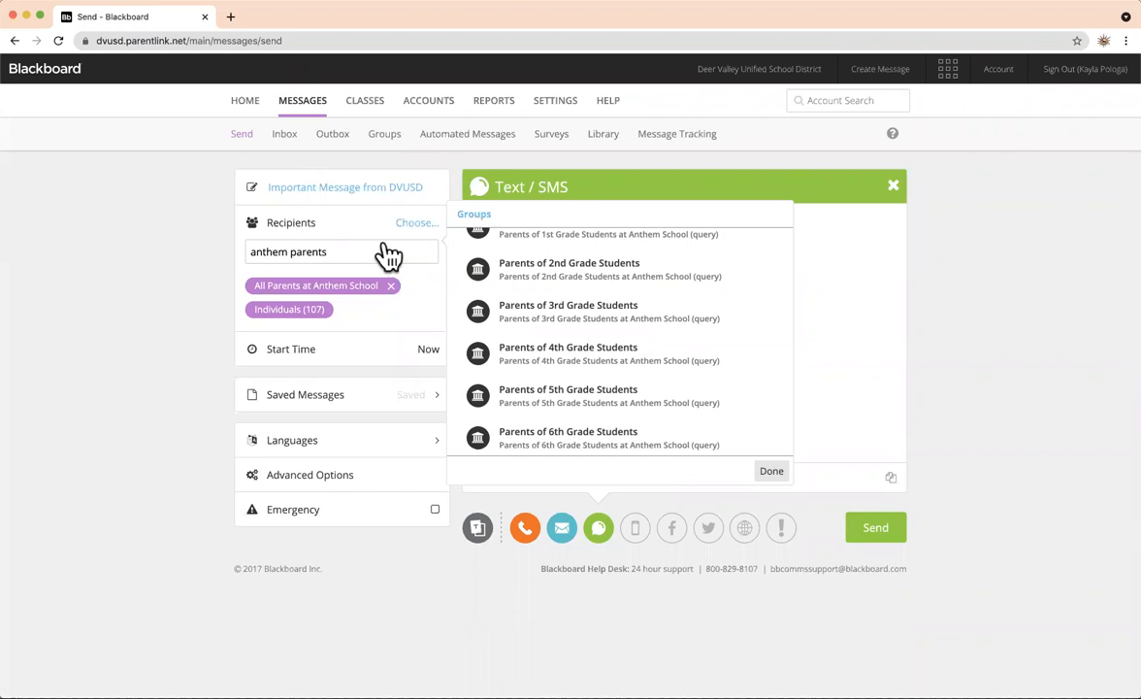
click(563, 413)
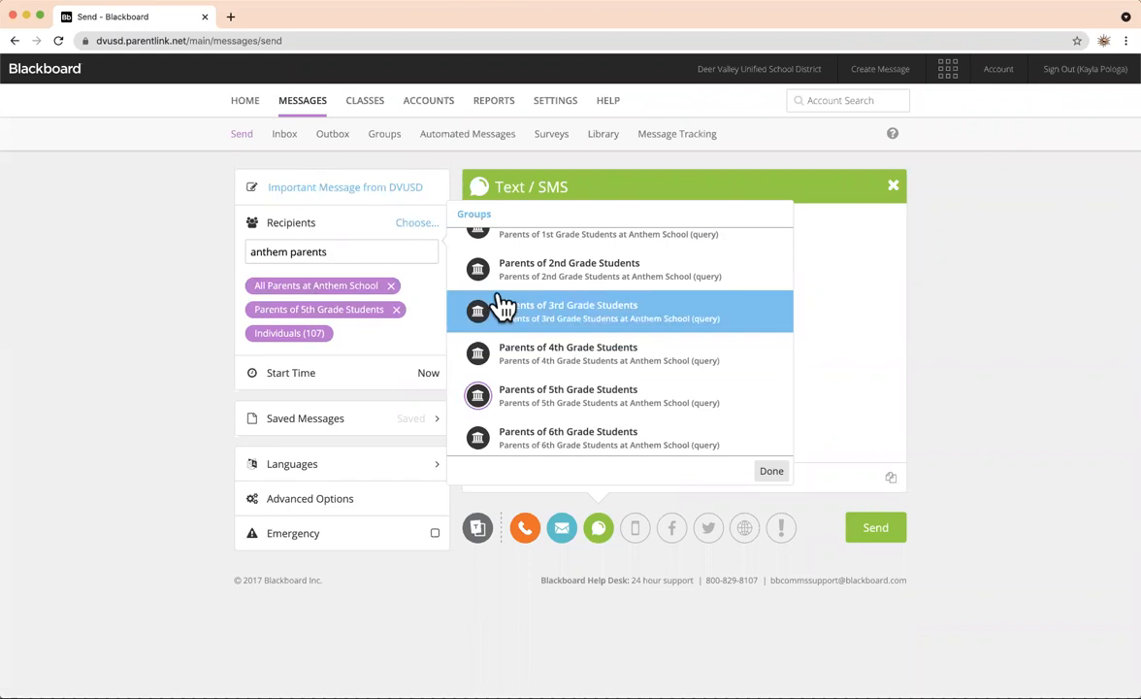
click(781, 478)
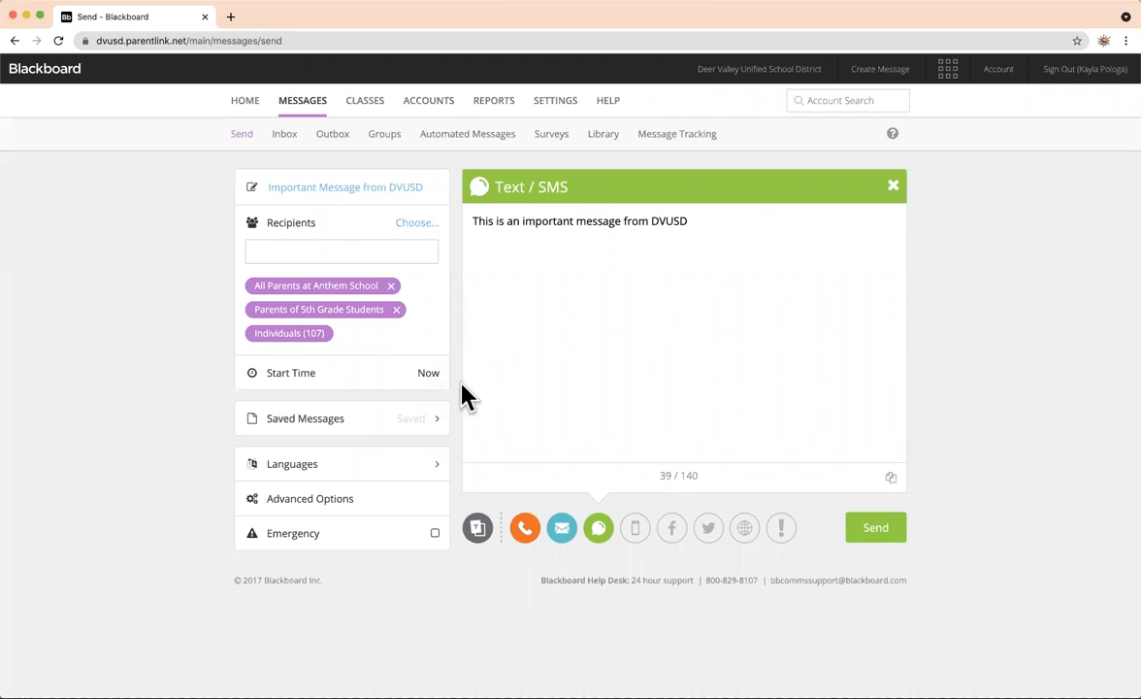
click(876, 532)
Set the message start to Aug 2, 2021 at 5:30 PM.
click(304, 379)
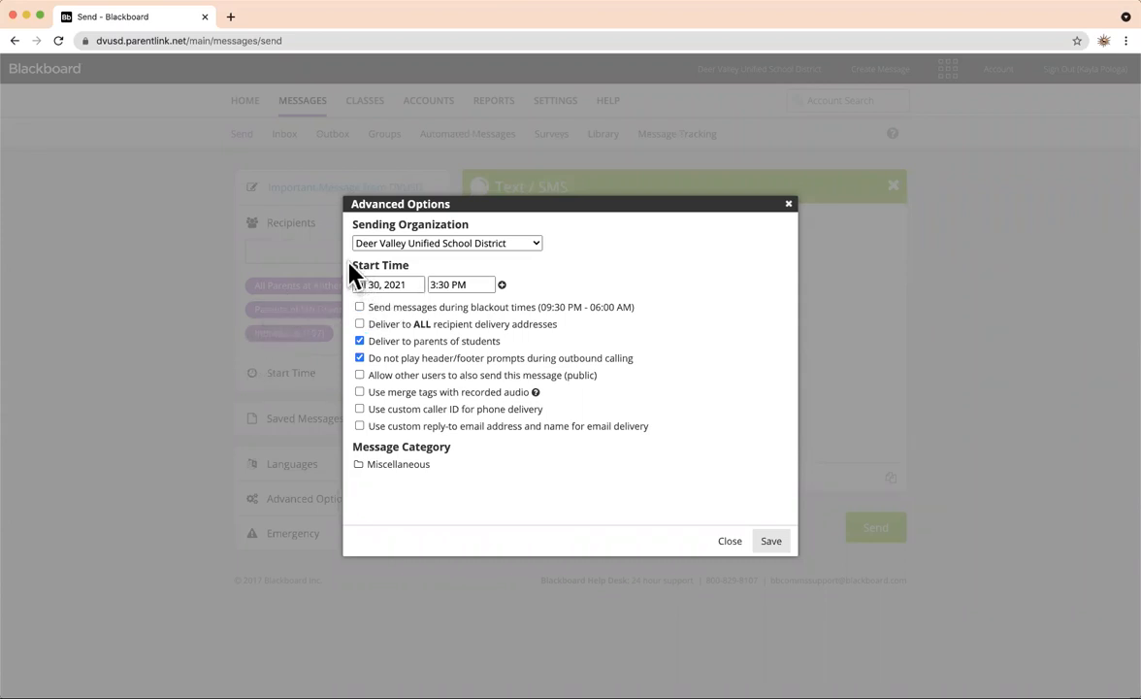
click(411, 282)
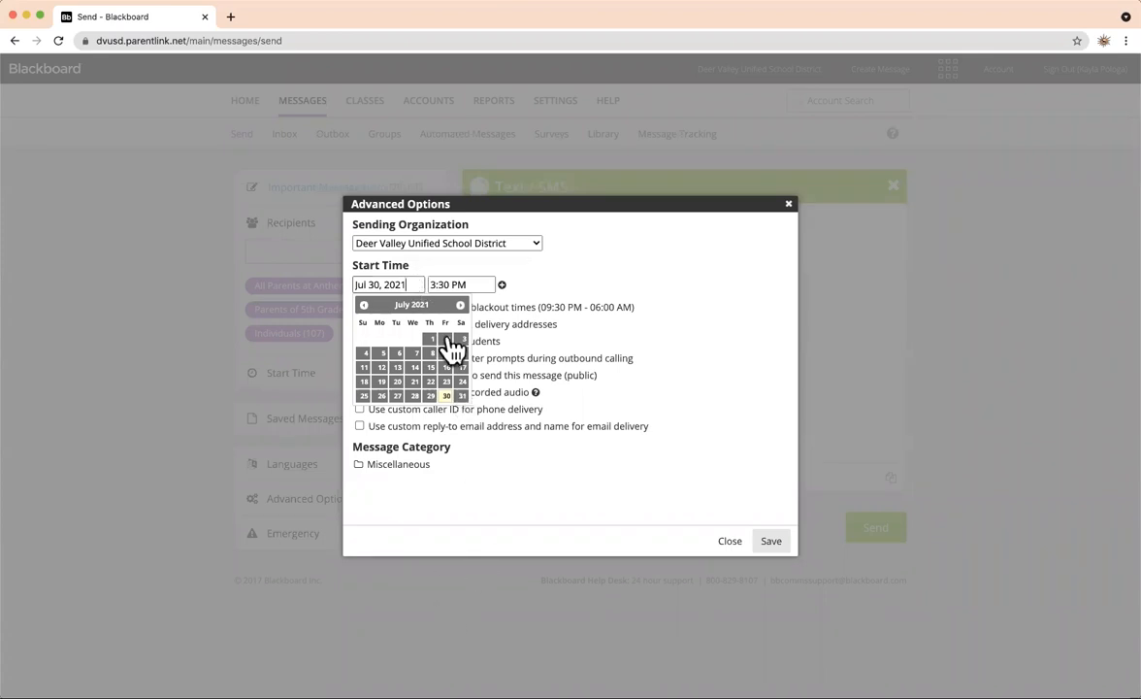
click(461, 305)
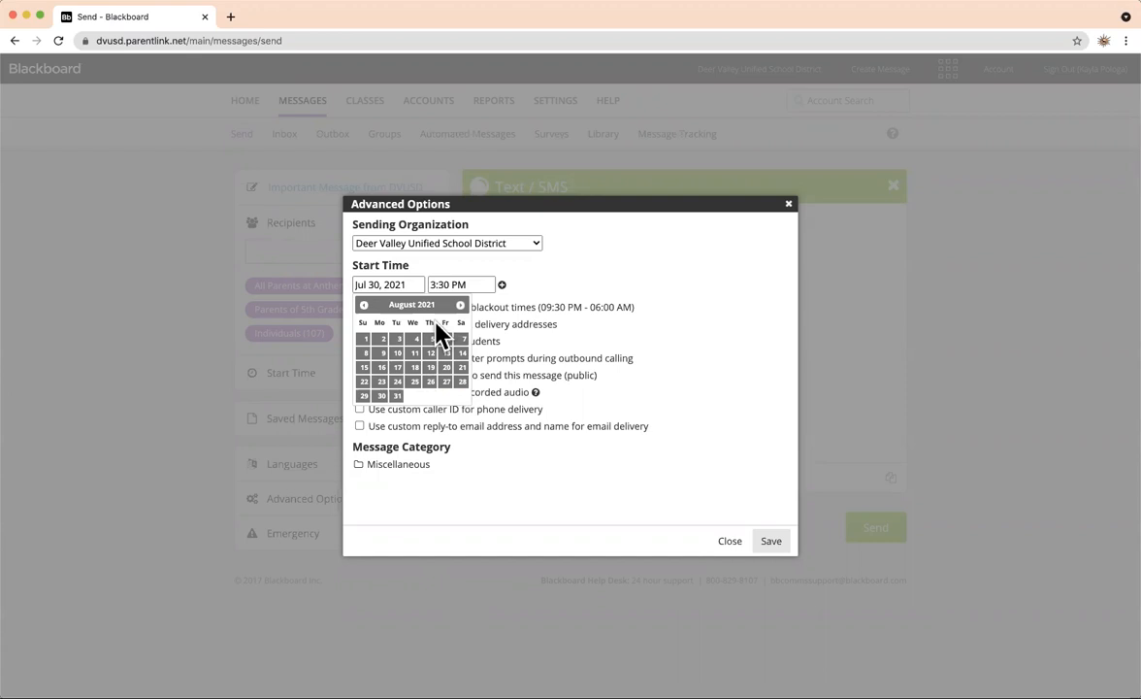
click(381, 339)
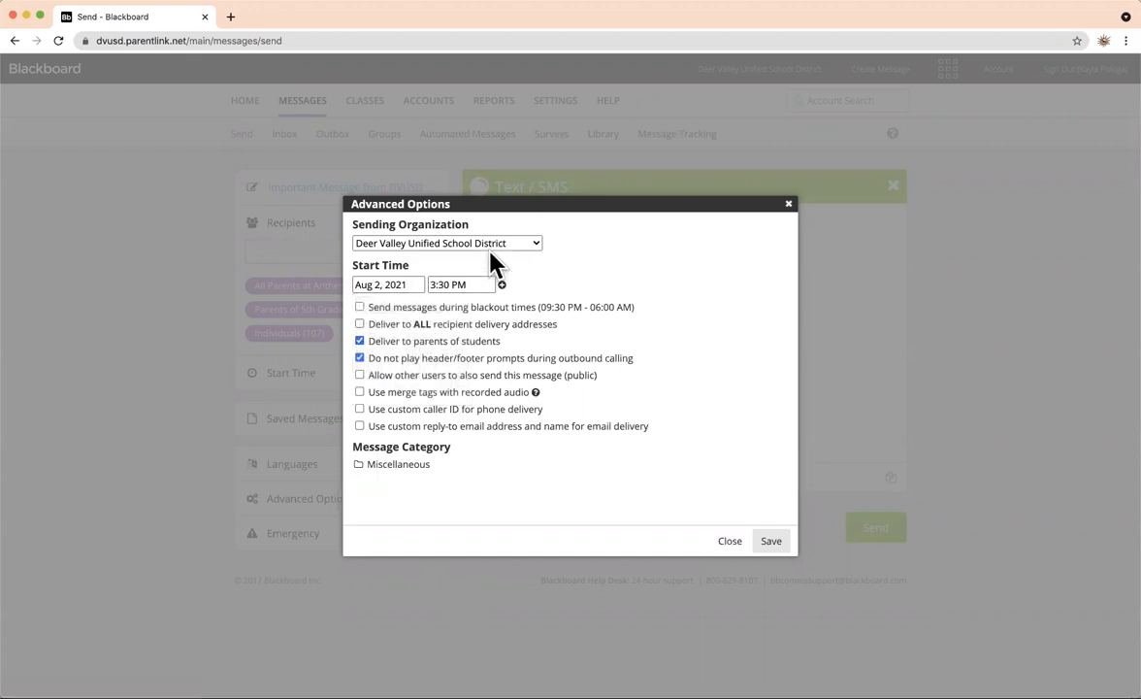
click(479, 284)
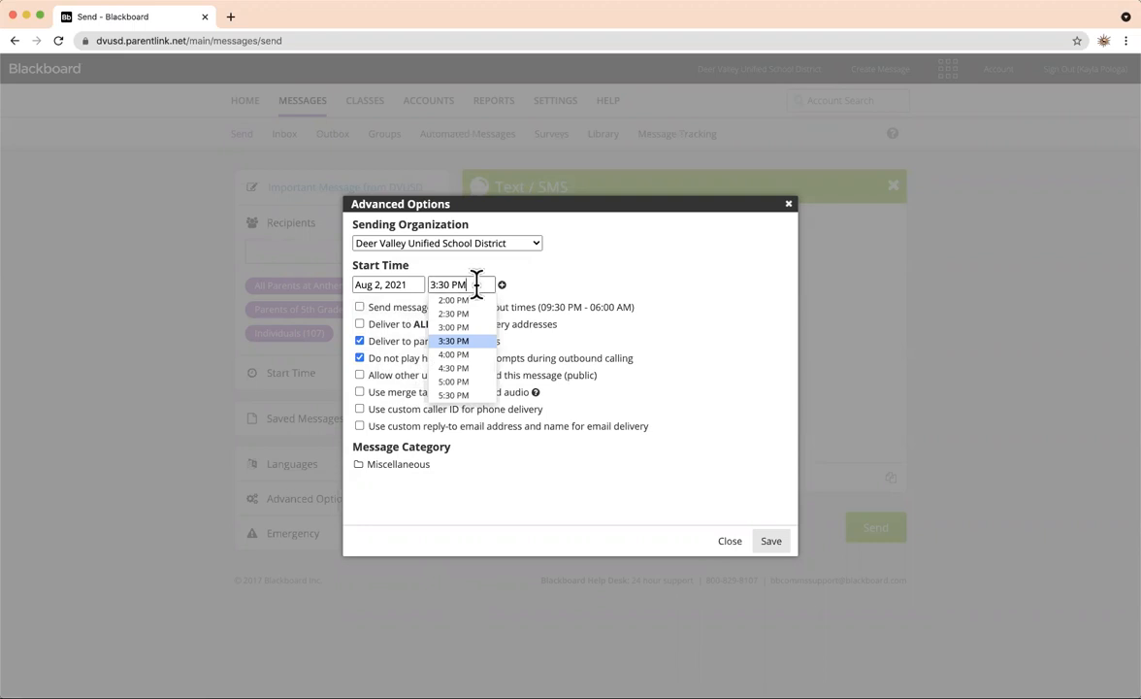
scroll(471, 369, down, 3)
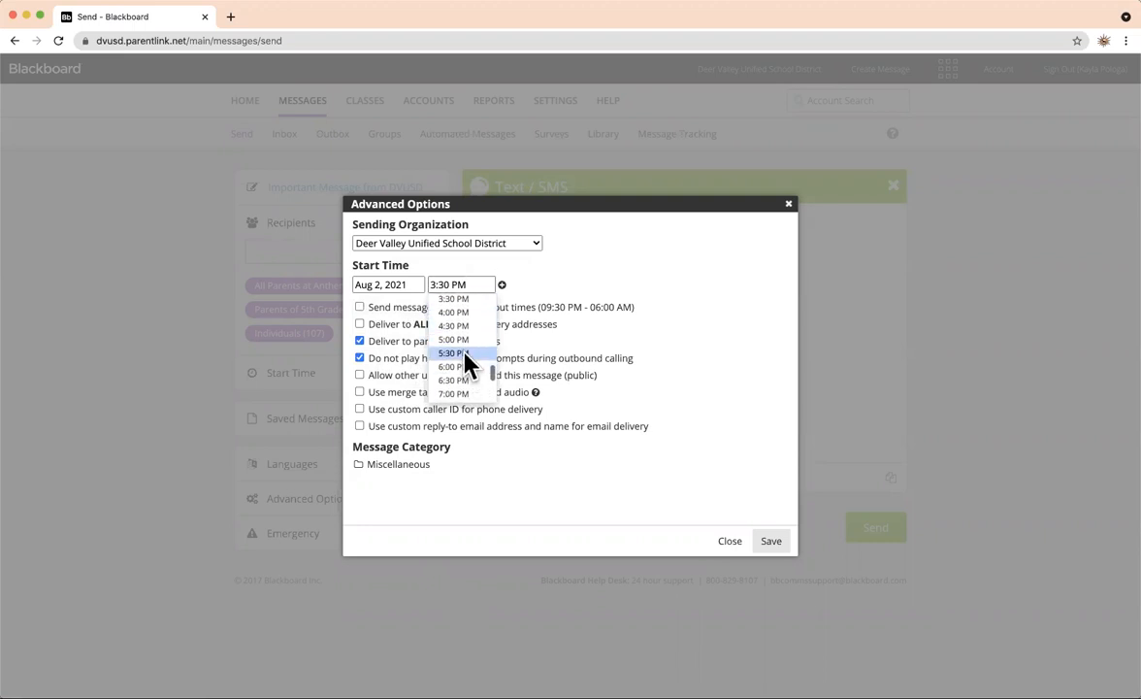
click(466, 356)
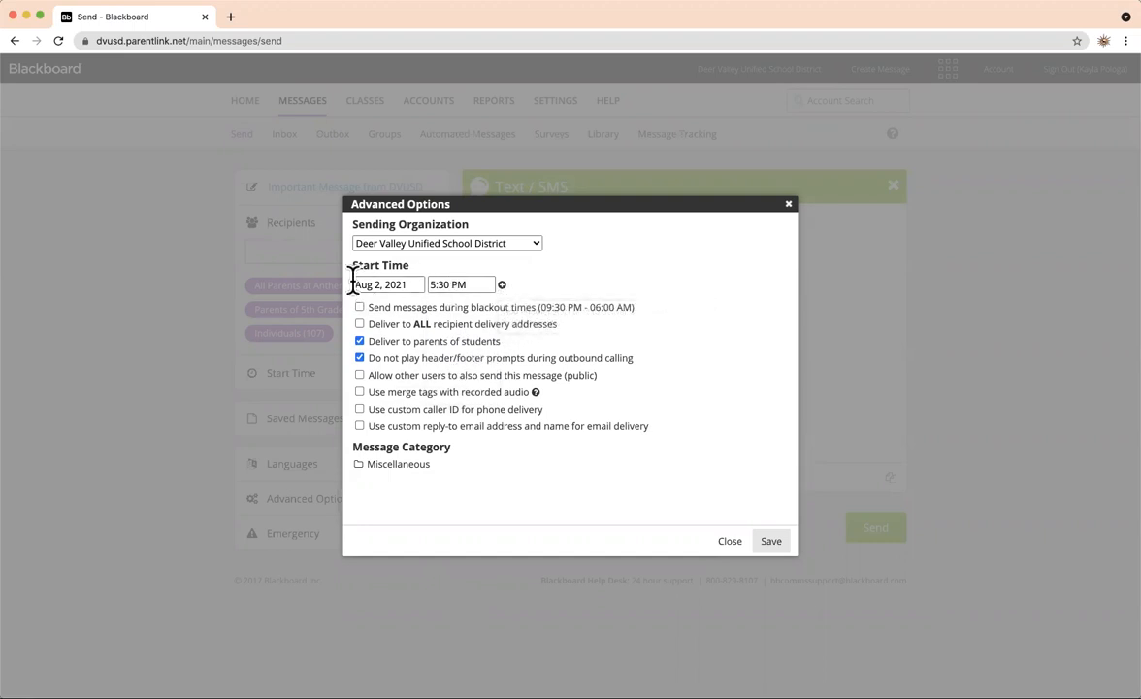
Add and then remove an empty second start time, and save the scheduling options.
click(503, 287)
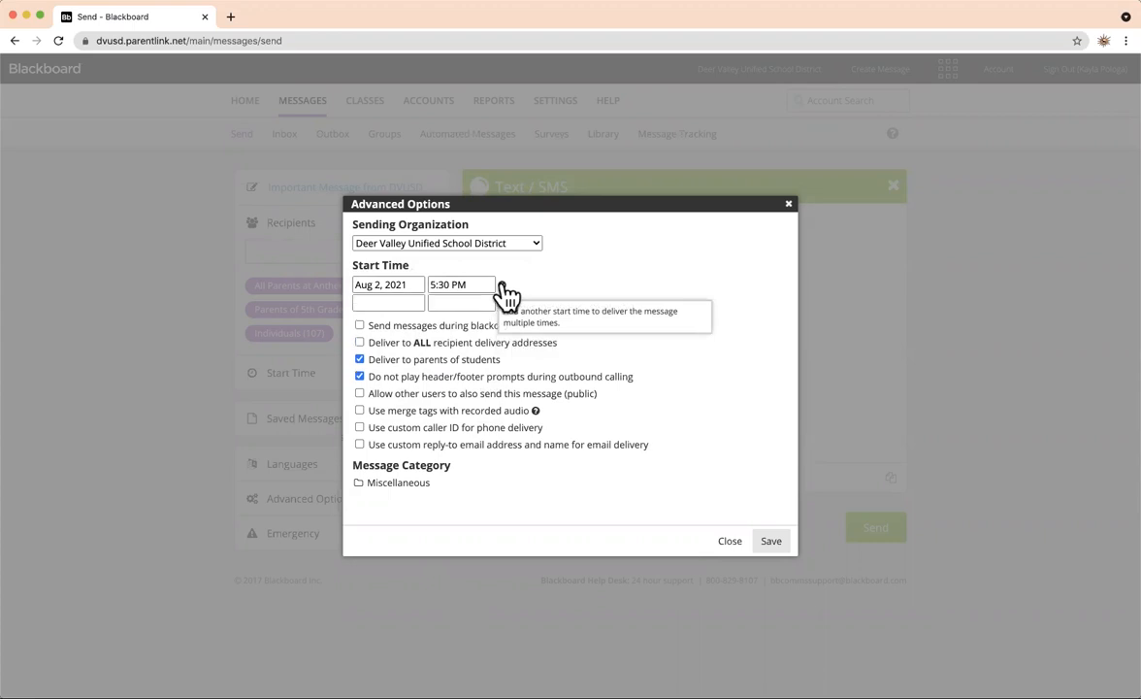
click(400, 303)
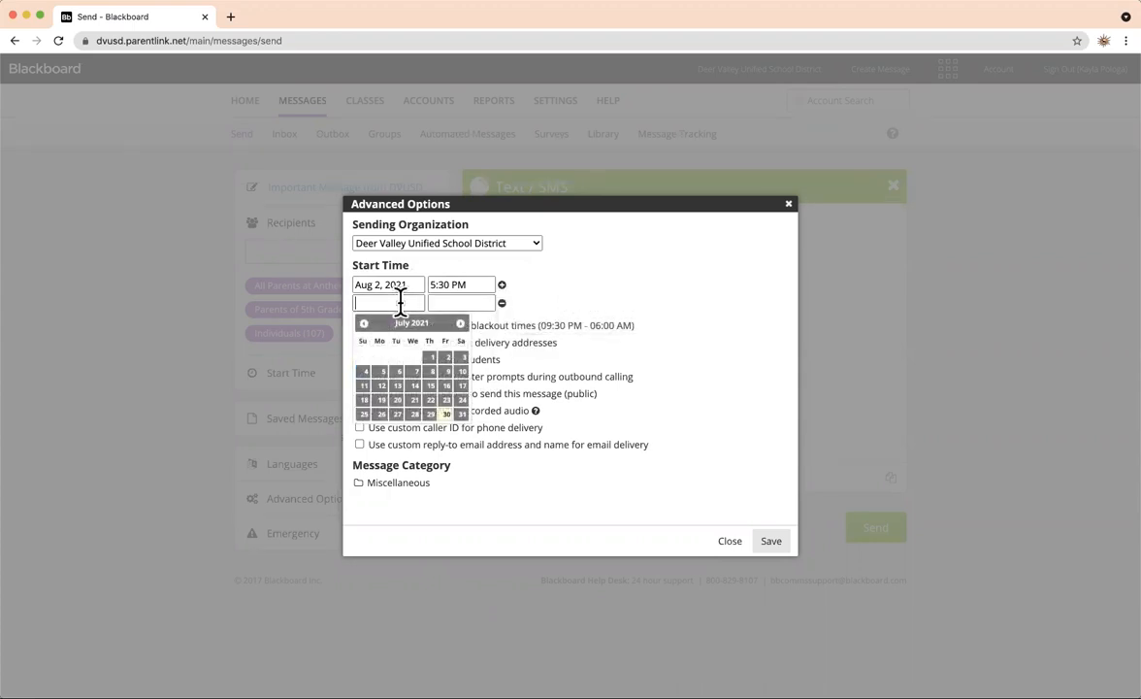
click(462, 303)
click(576, 305)
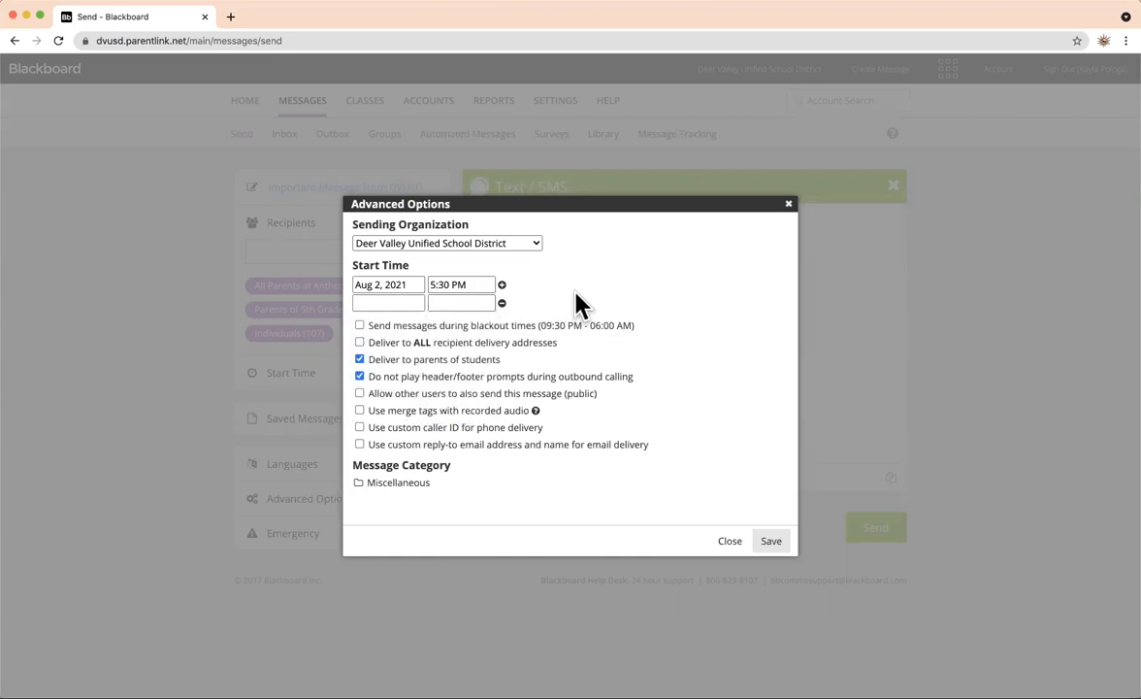
click(502, 304)
click(359, 306)
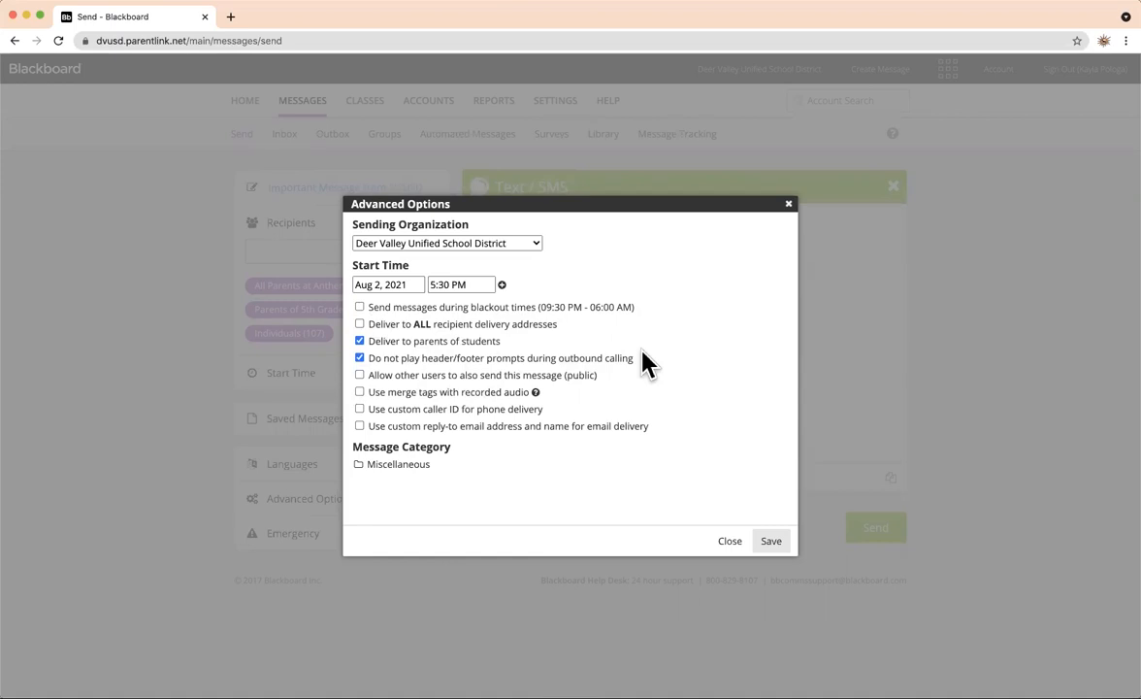
click(764, 542)
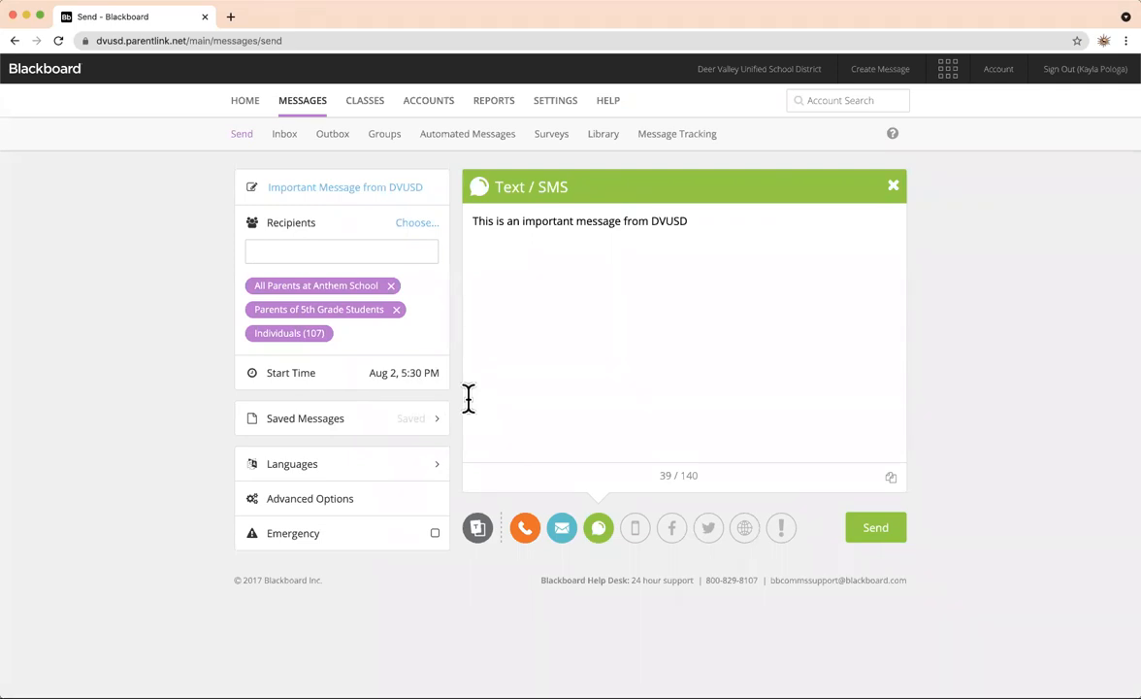
From Saved Messages > Drafts, load the 'Important Message from DVUSD' draft.
click(332, 427)
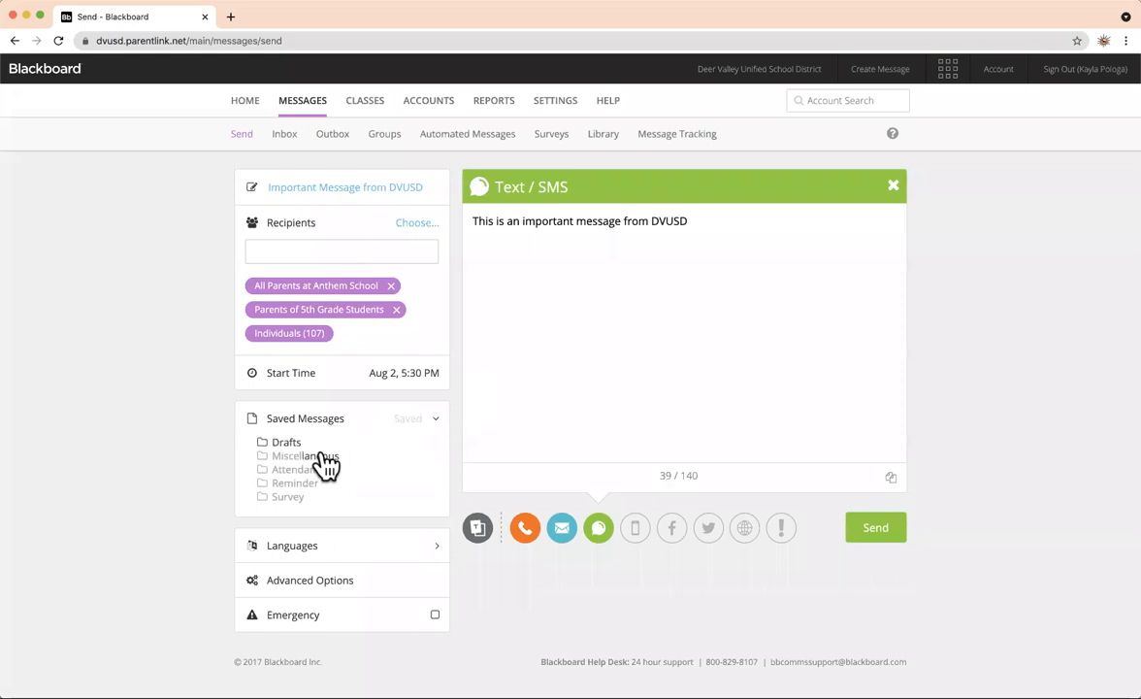
click(303, 444)
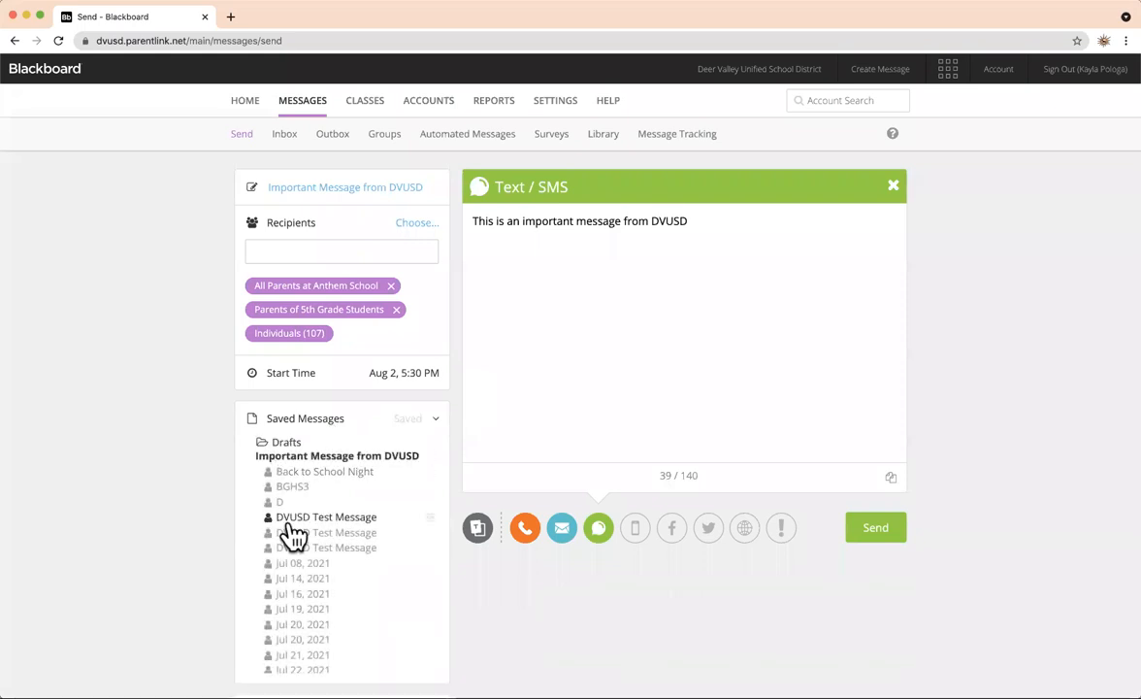
click(350, 476)
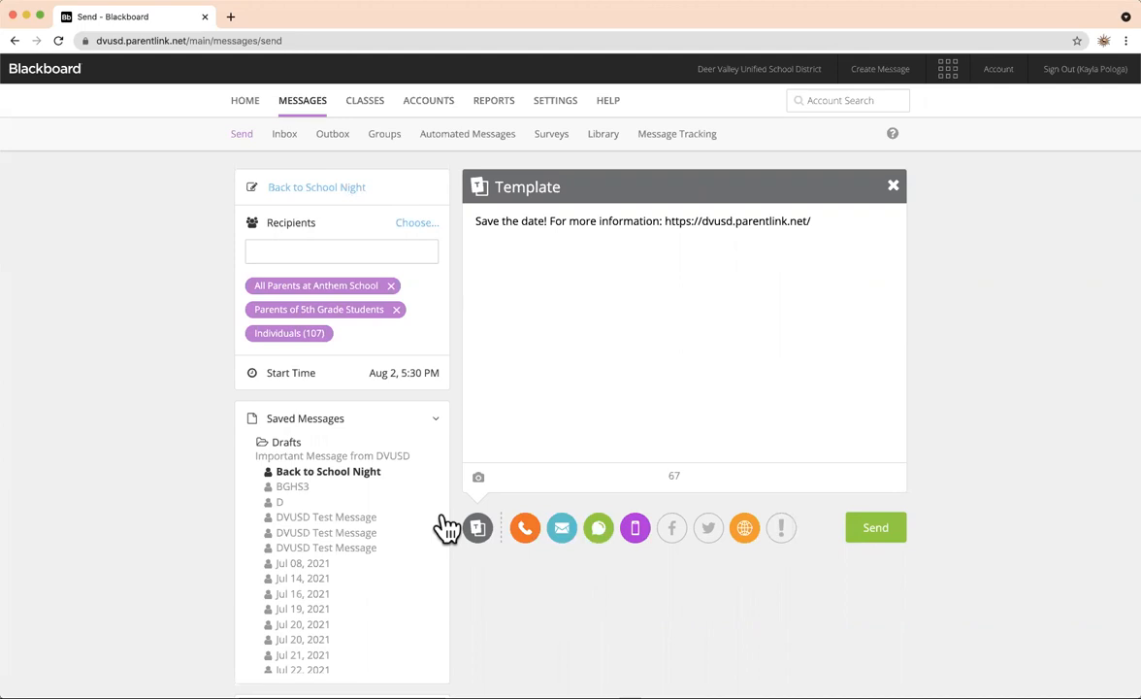
click(286, 446)
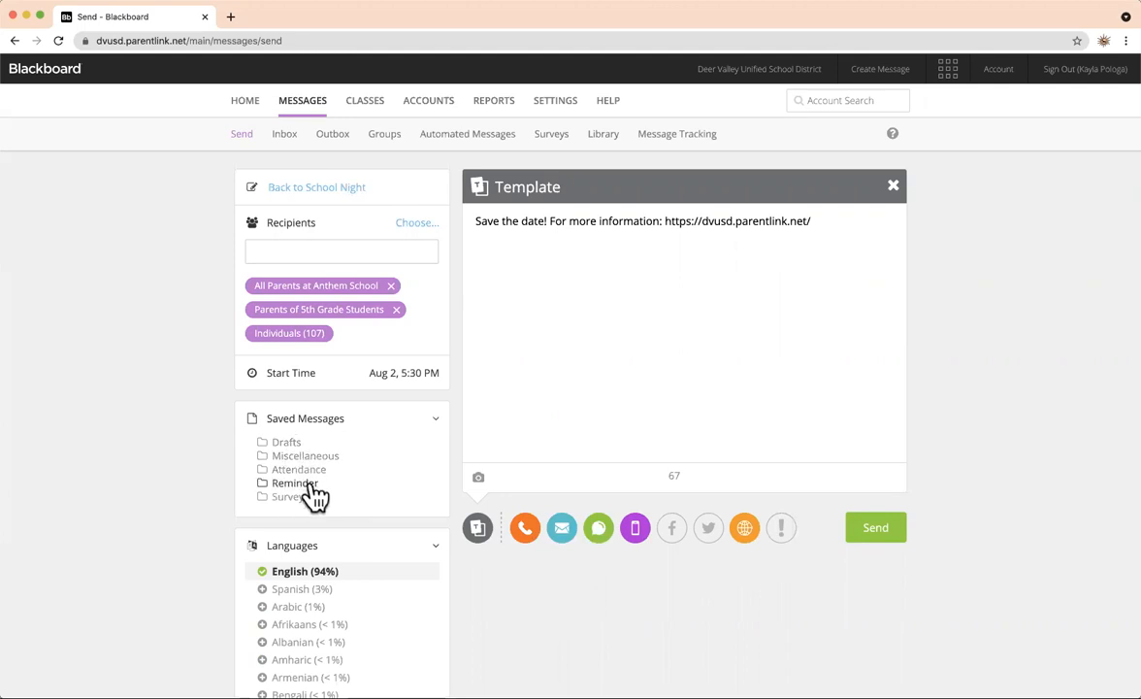
click(288, 446)
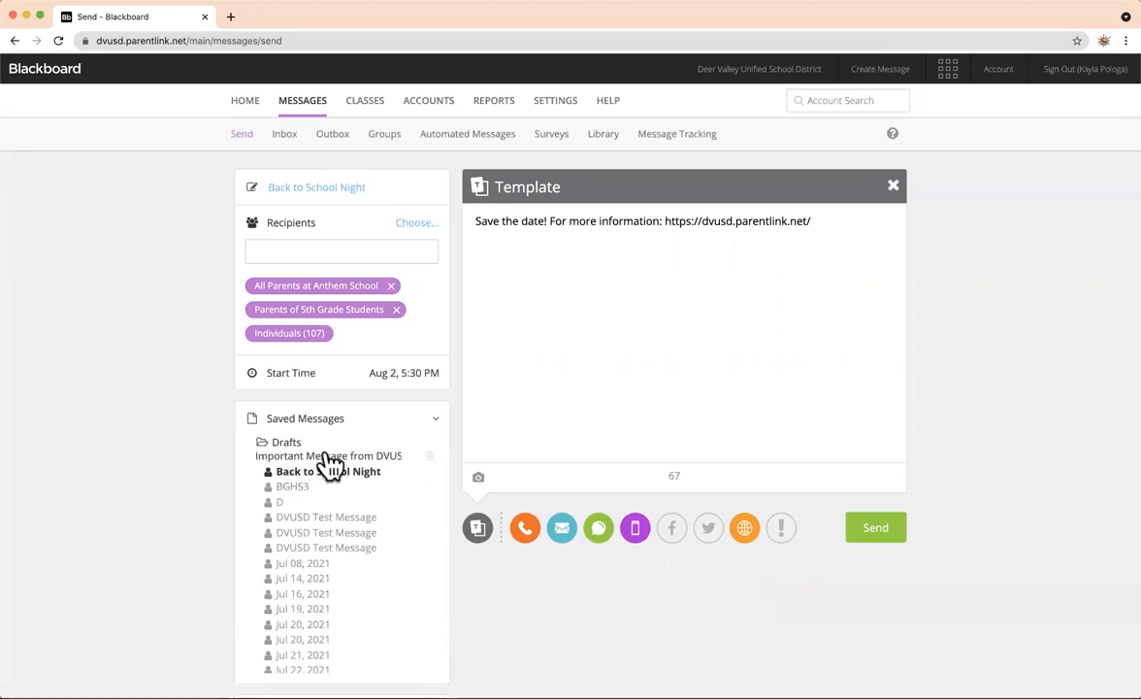
click(328, 456)
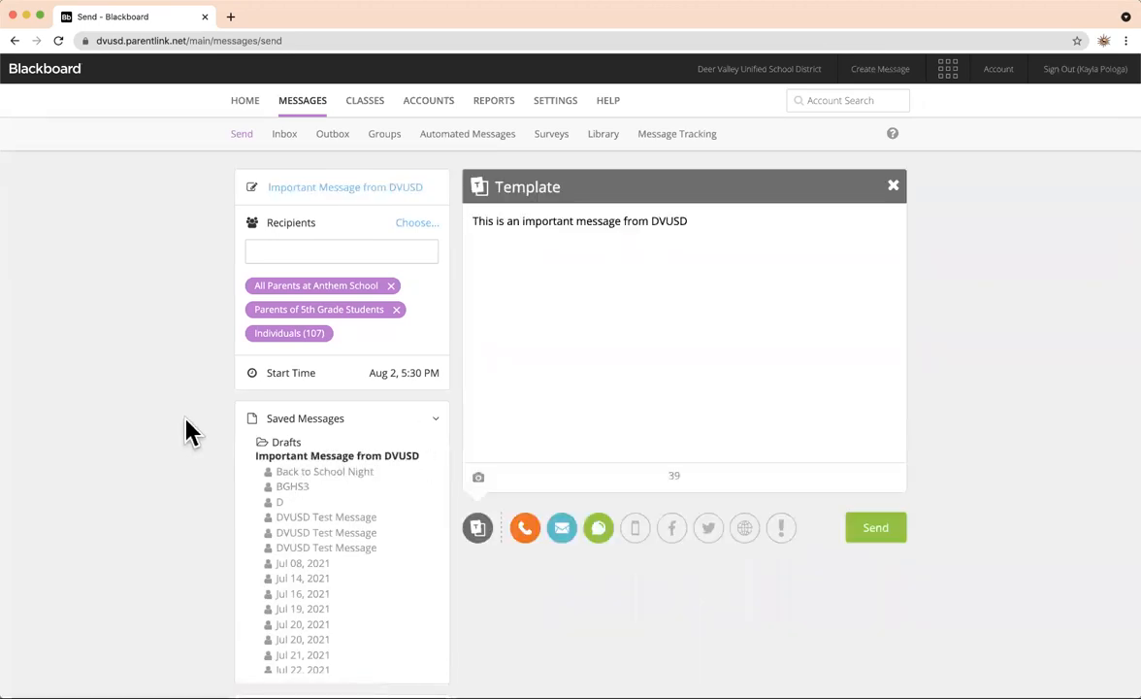
Collapse the Saved Messages section so the Languages list sits under the start time.
scroll(243, 488, down, 5)
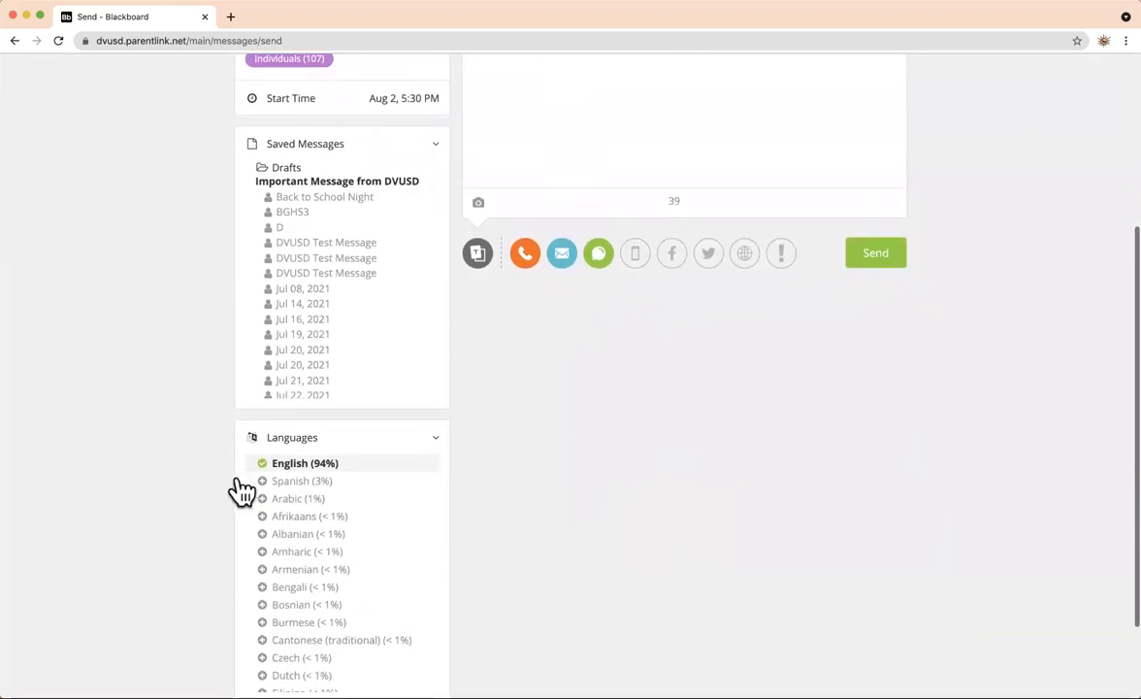
scroll(243, 488, up, 5)
scroll(242, 489, down, 8)
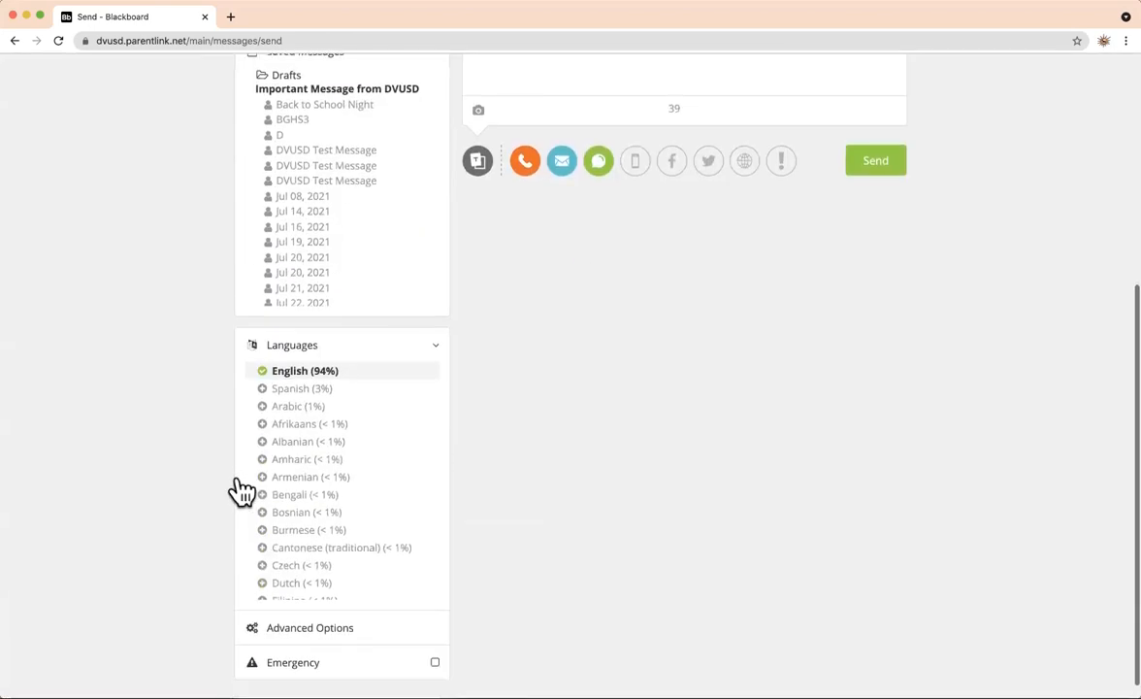
scroll(301, 407, up, 4)
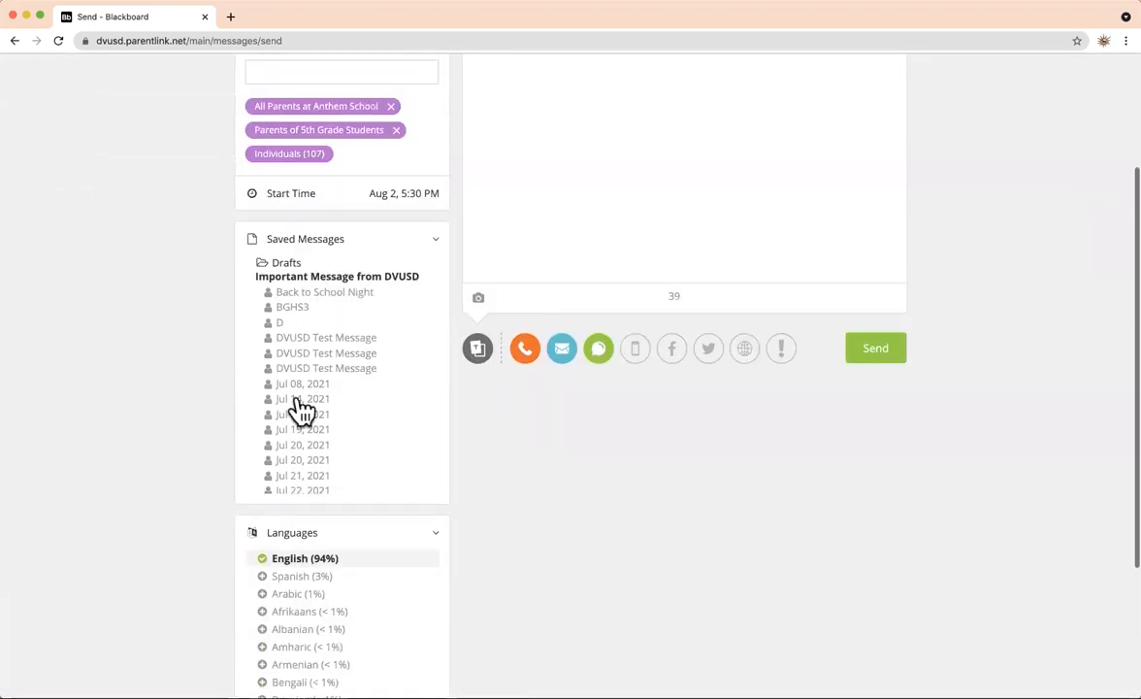
click(433, 243)
scroll(418, 357, up, 3)
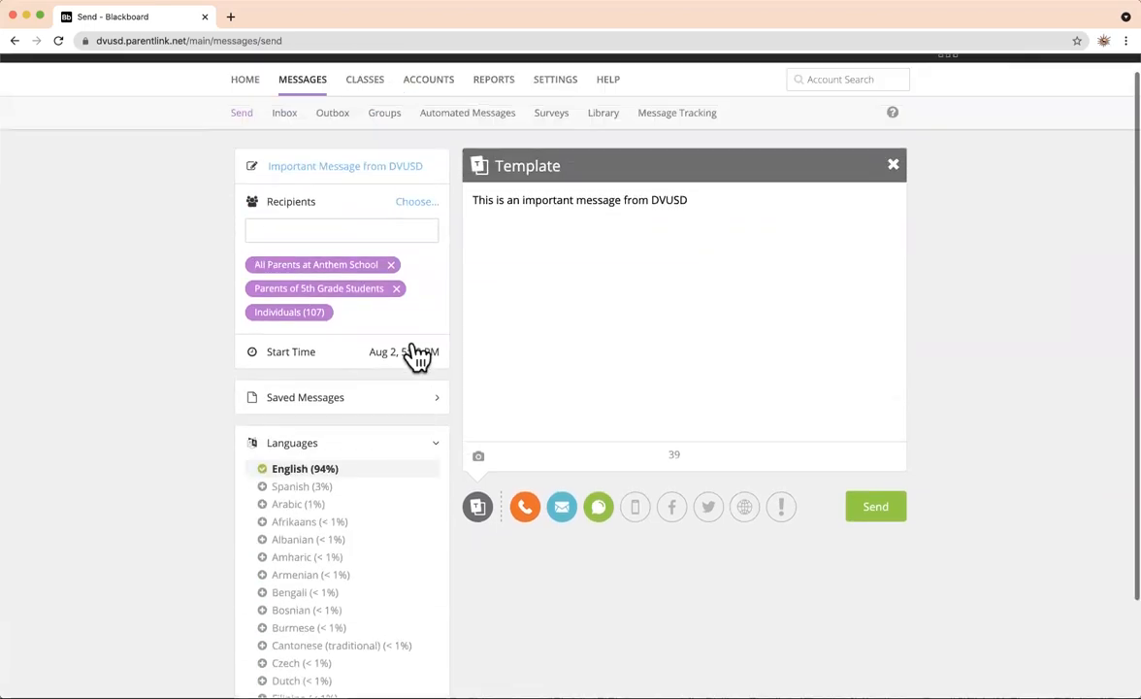
scroll(417, 356, down, 1)
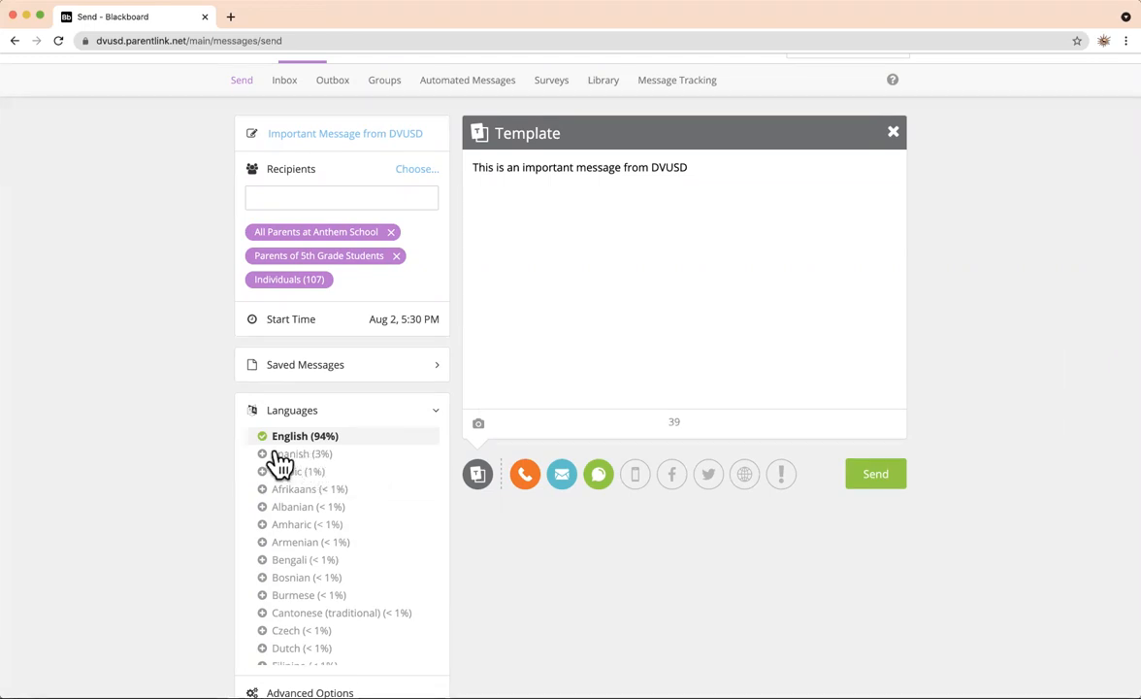
scroll(268, 464, down, 1)
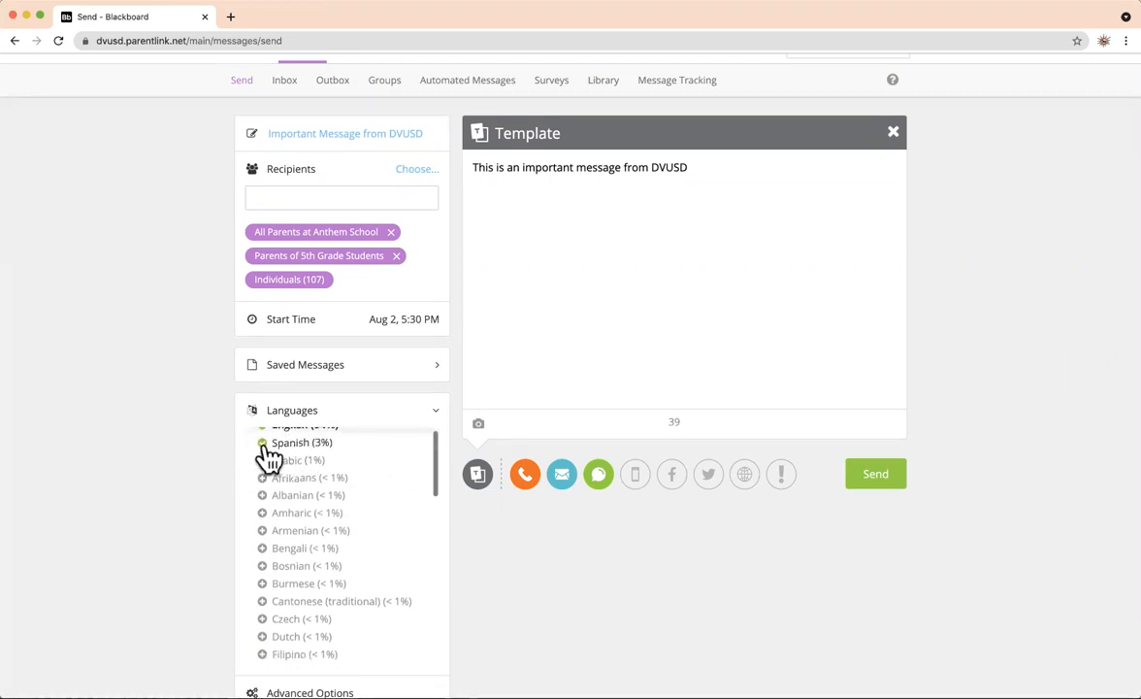
Add Spanish as a second message language and check its template text.
click(263, 445)
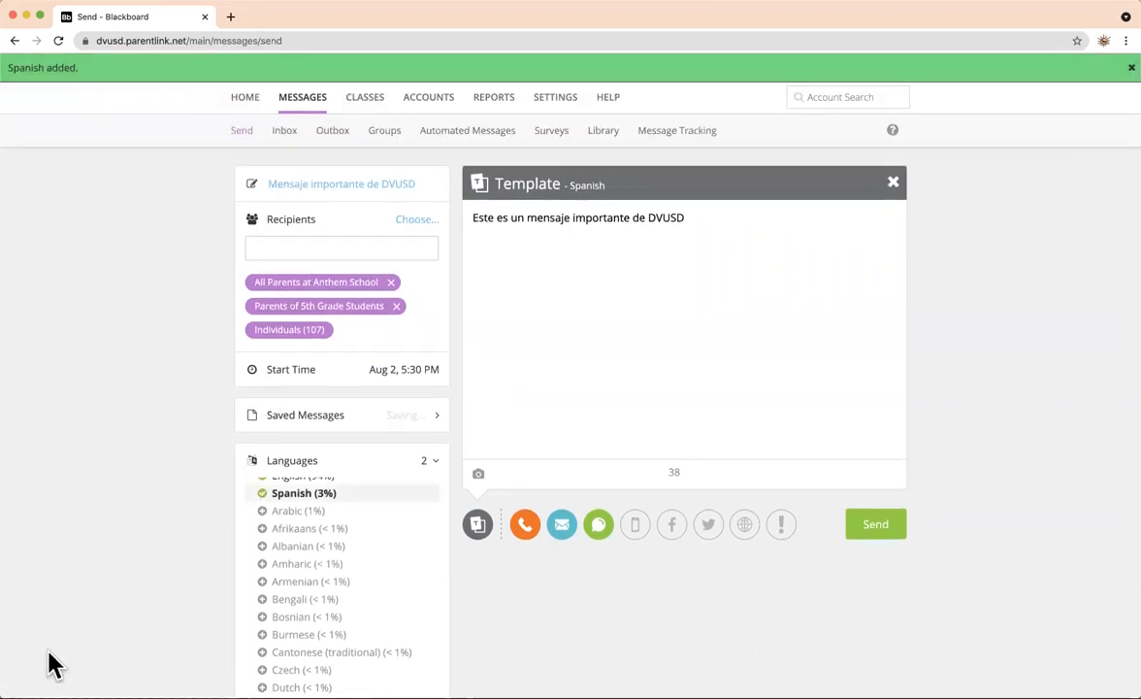
scroll(377, 520, up, 1)
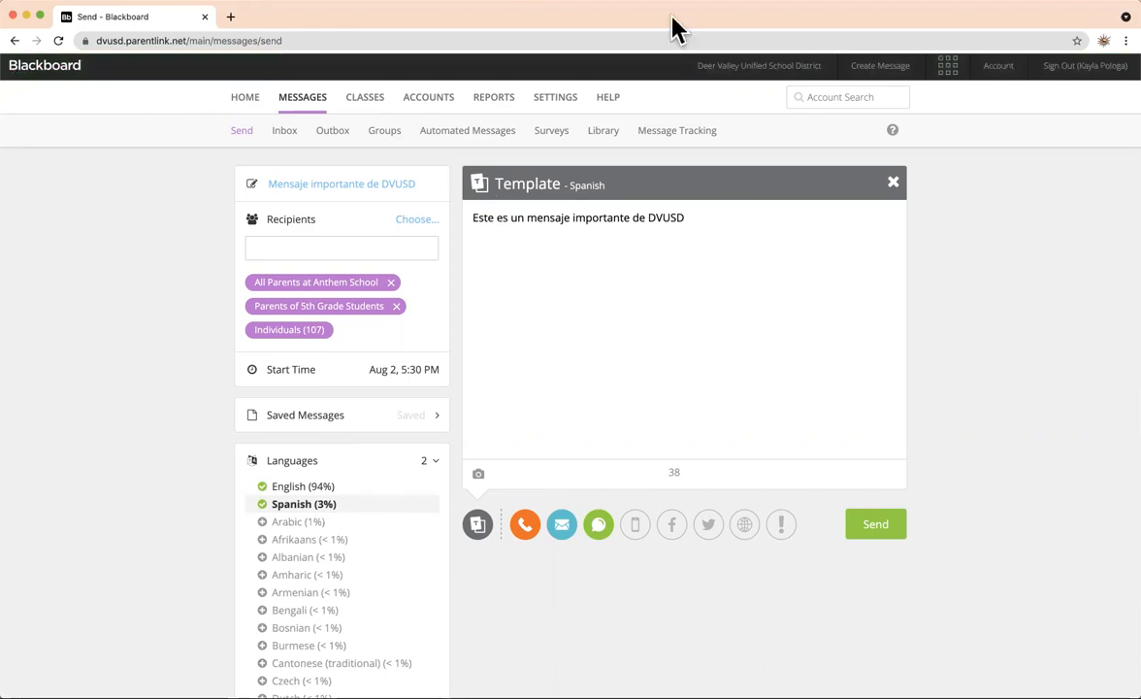
drag(687, 212, 432, 233)
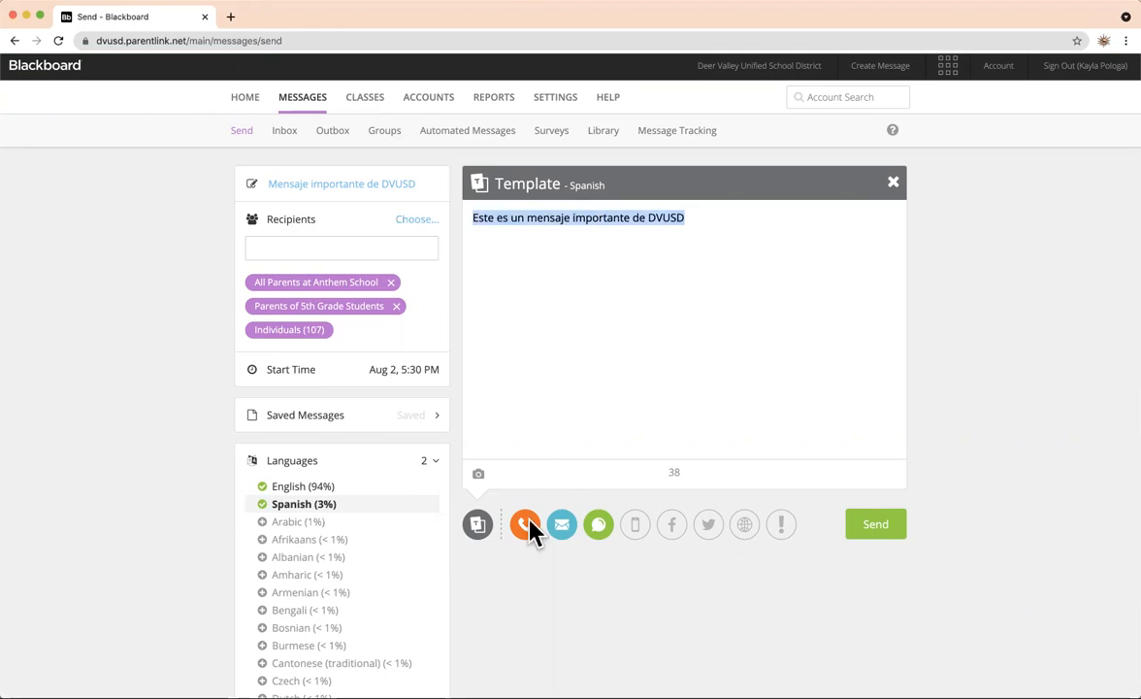
click(543, 635)
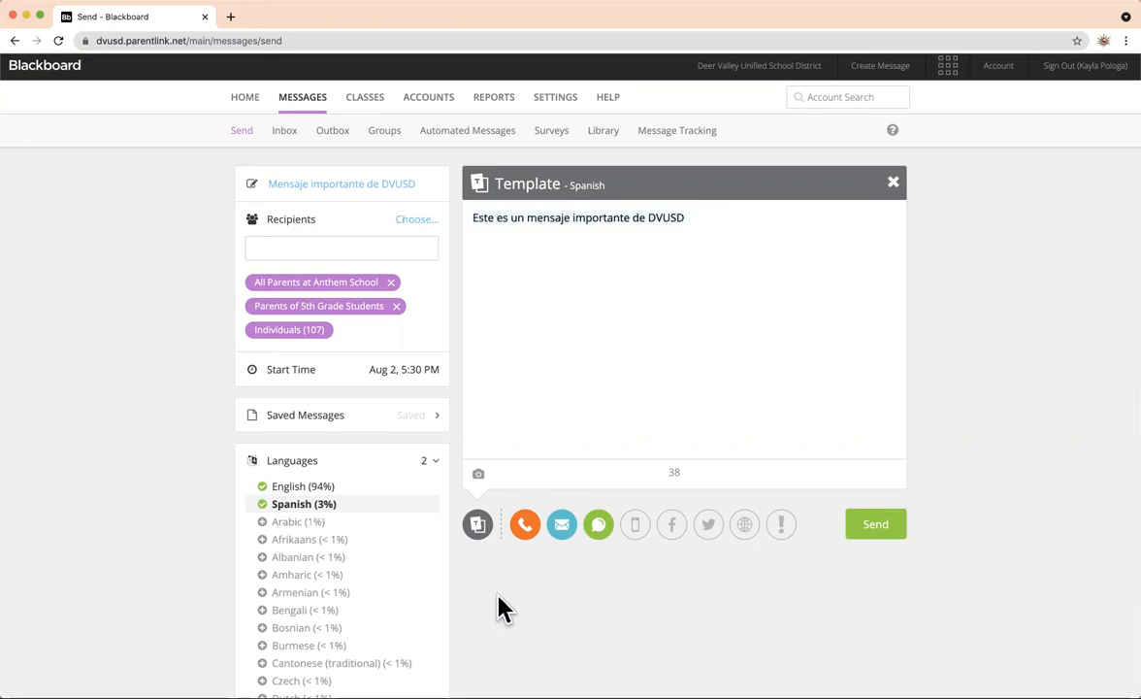
Preview the Spanish phone, email and text/SMS versions of the message.
click(532, 529)
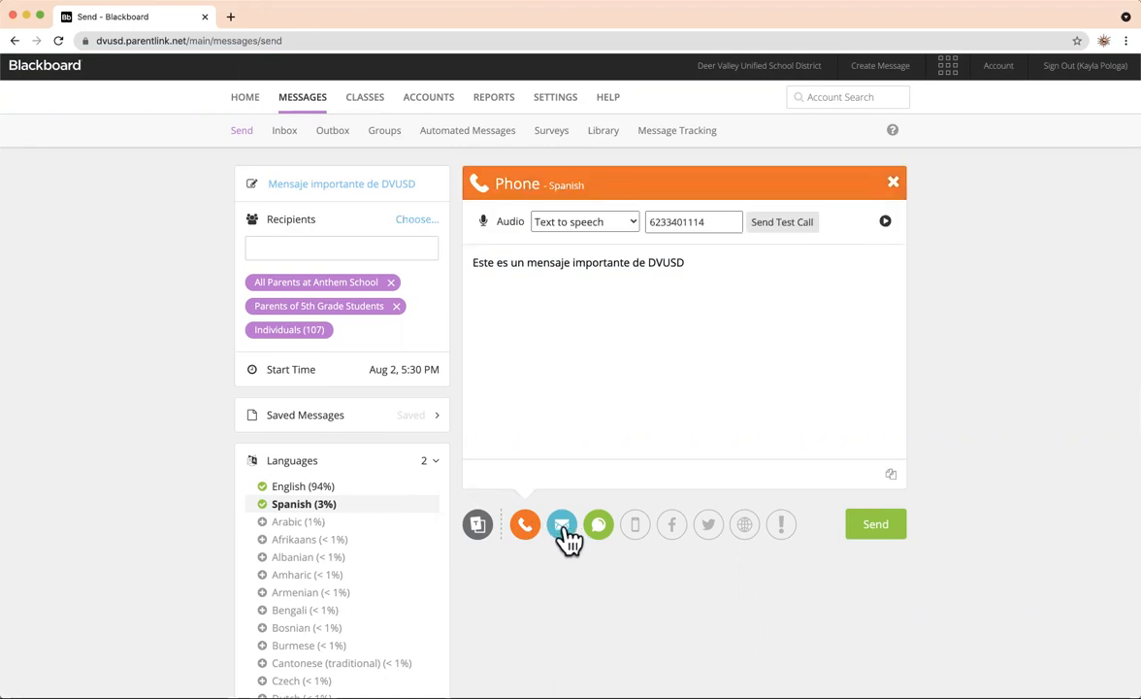
click(569, 532)
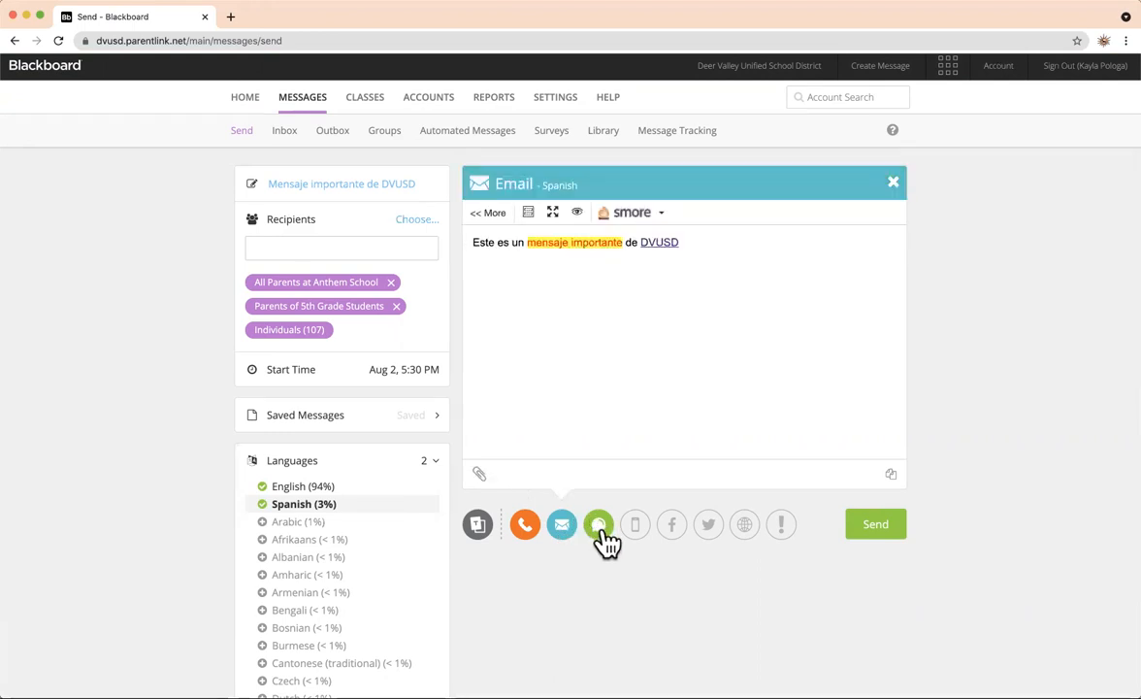
click(600, 528)
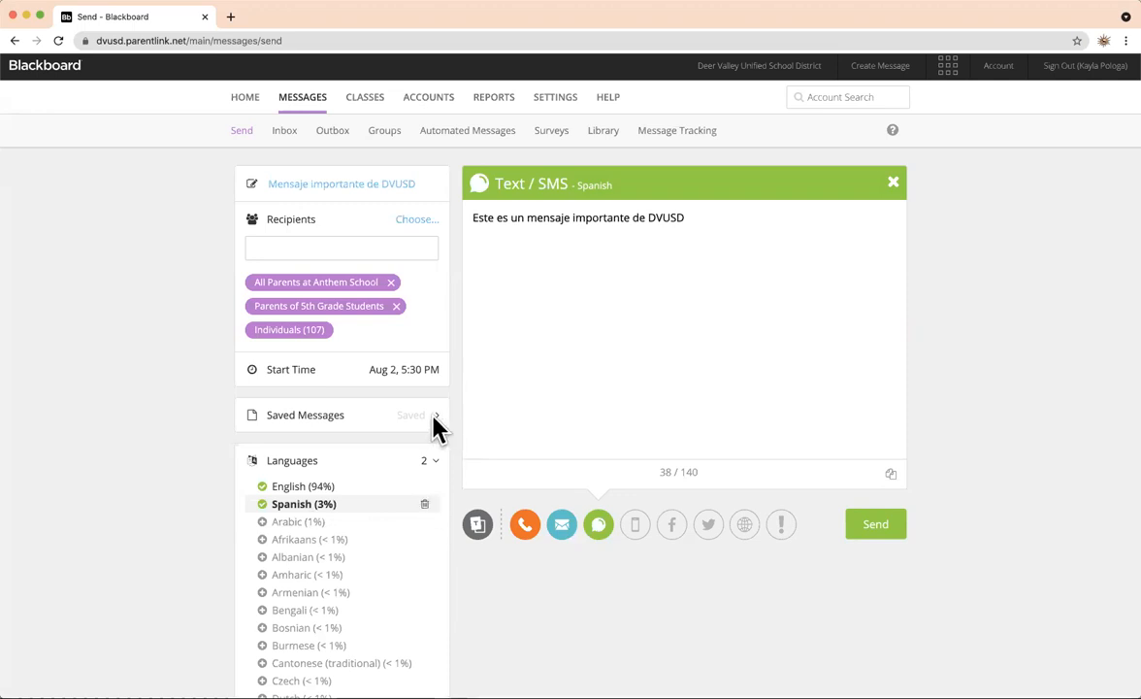
Remove the Spanish translation, leaving English only, and collapse the Languages section.
click(691, 123)
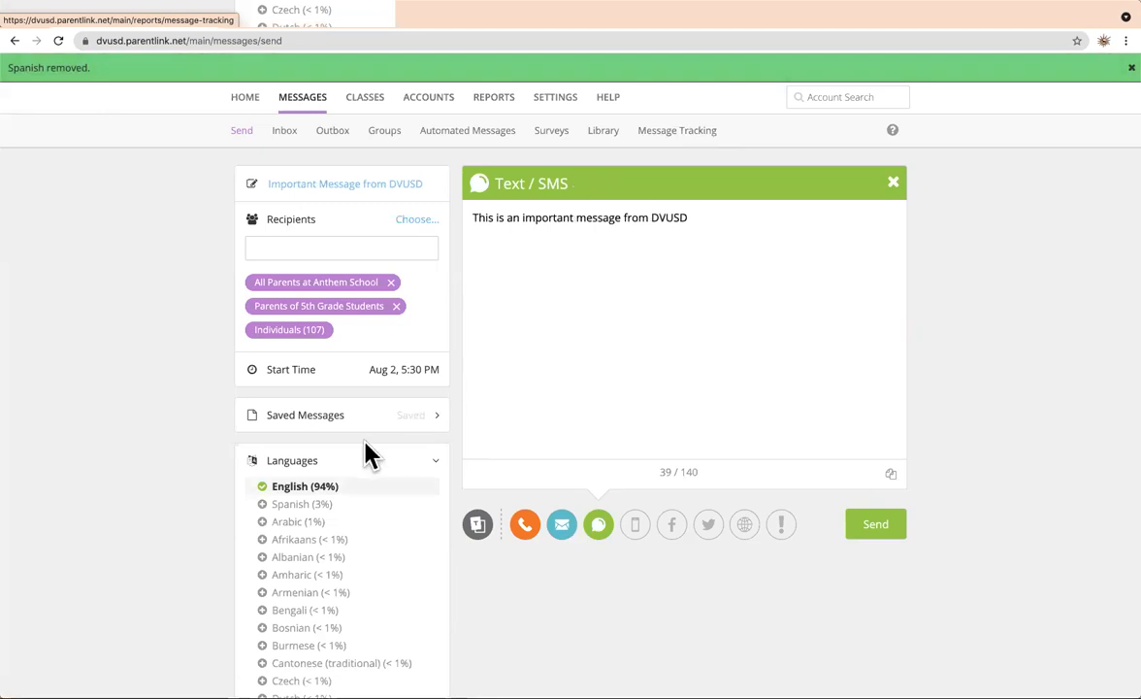
scroll(369, 453, down, 3)
scroll(369, 454, up, 2)
scroll(369, 454, down, 2)
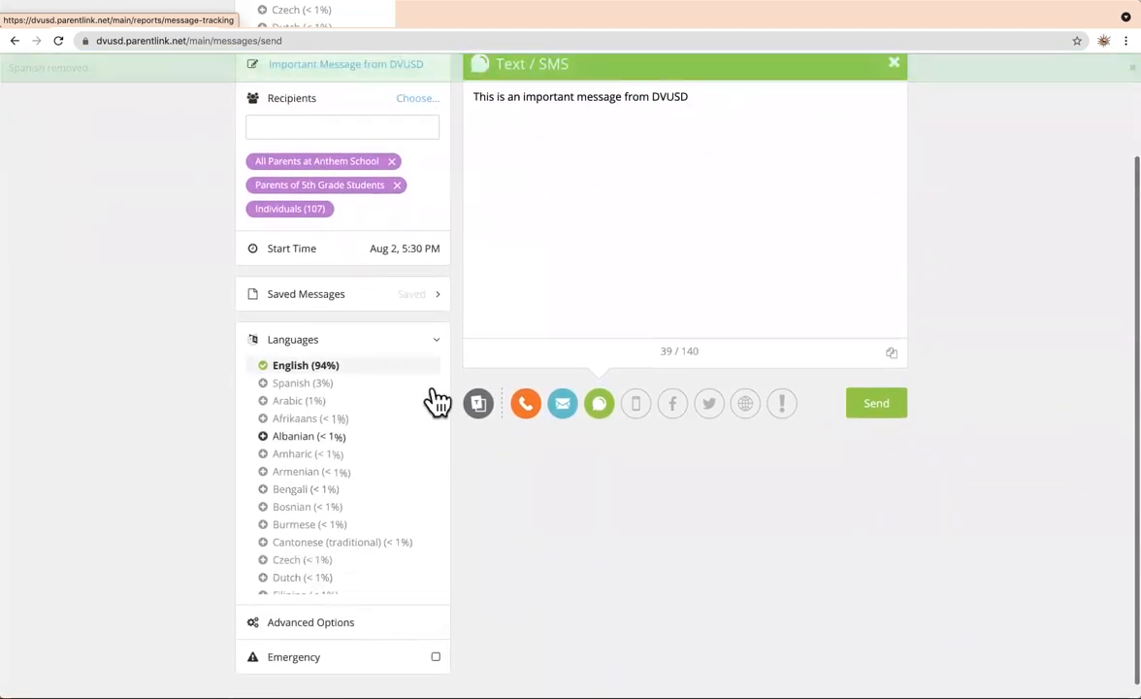
click(434, 340)
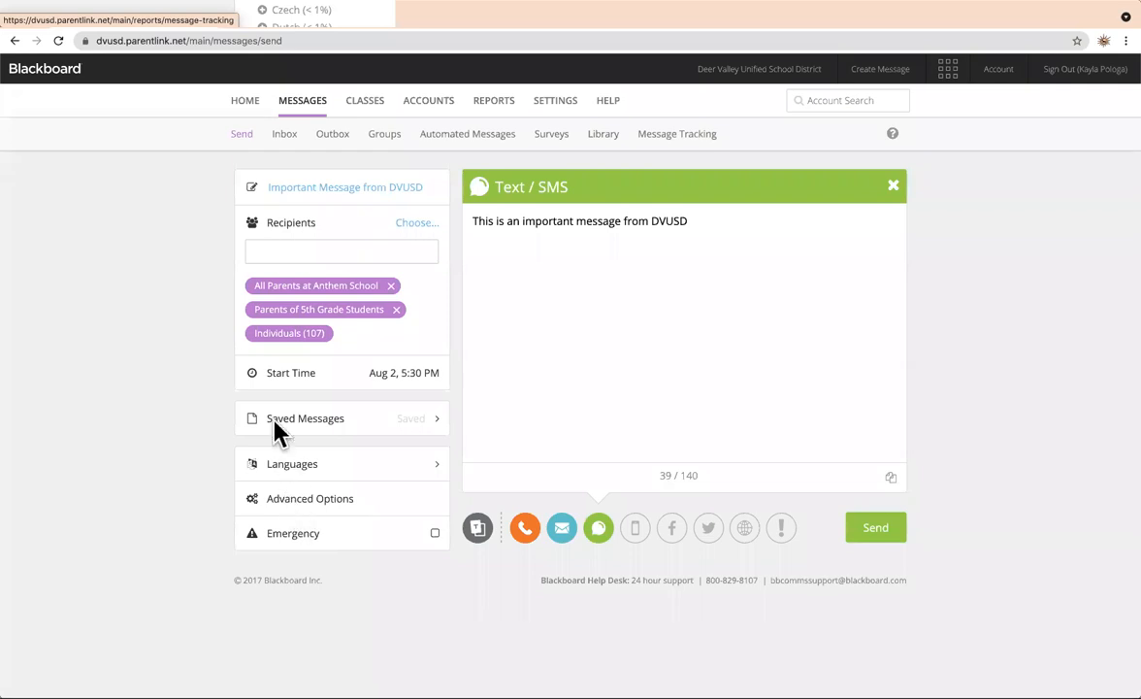
click(292, 380)
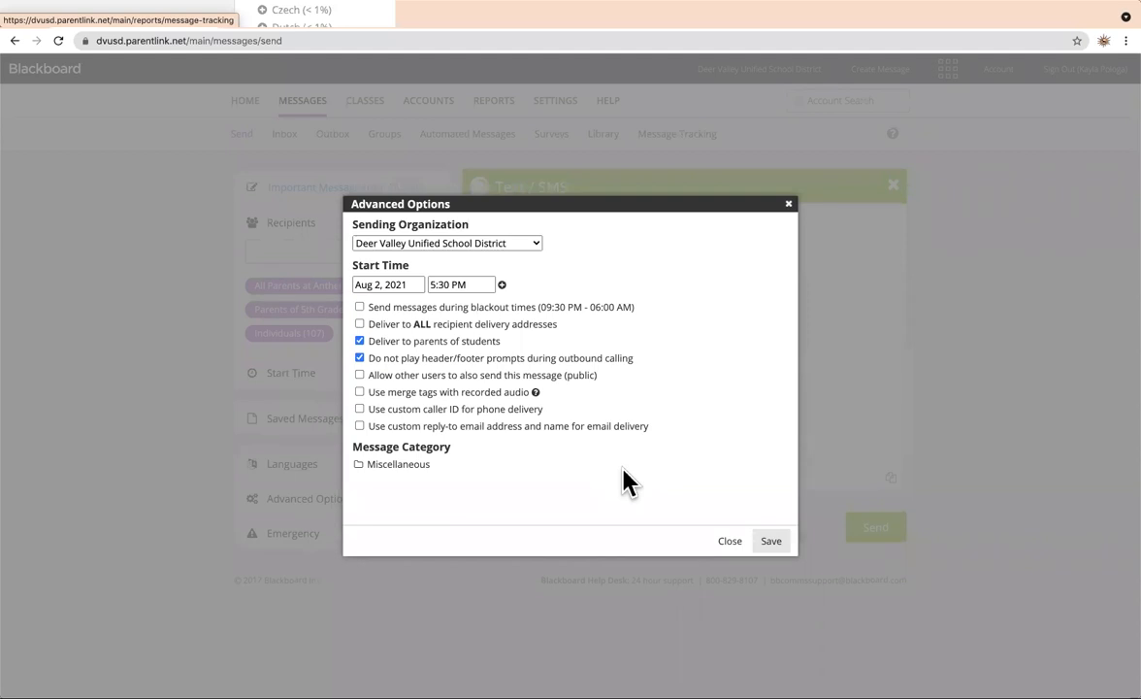
Review the start date and time, adding then removing a second start, keeping Aug 2, 2021 5:30 PM.
click(407, 288)
click(477, 284)
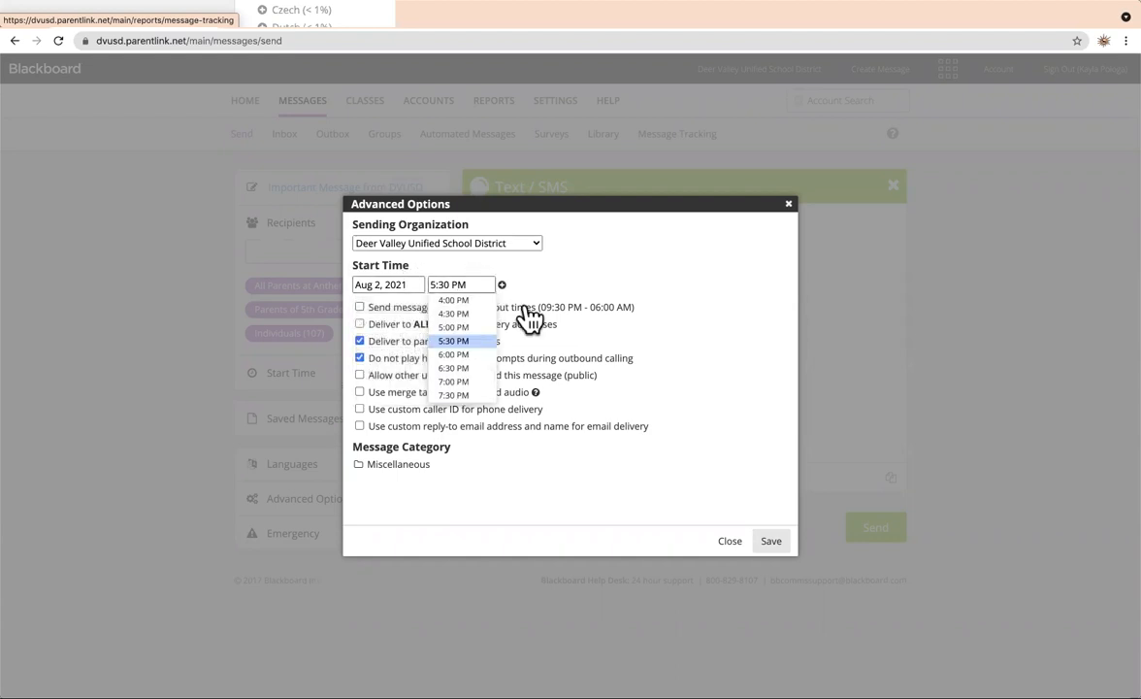
click(508, 284)
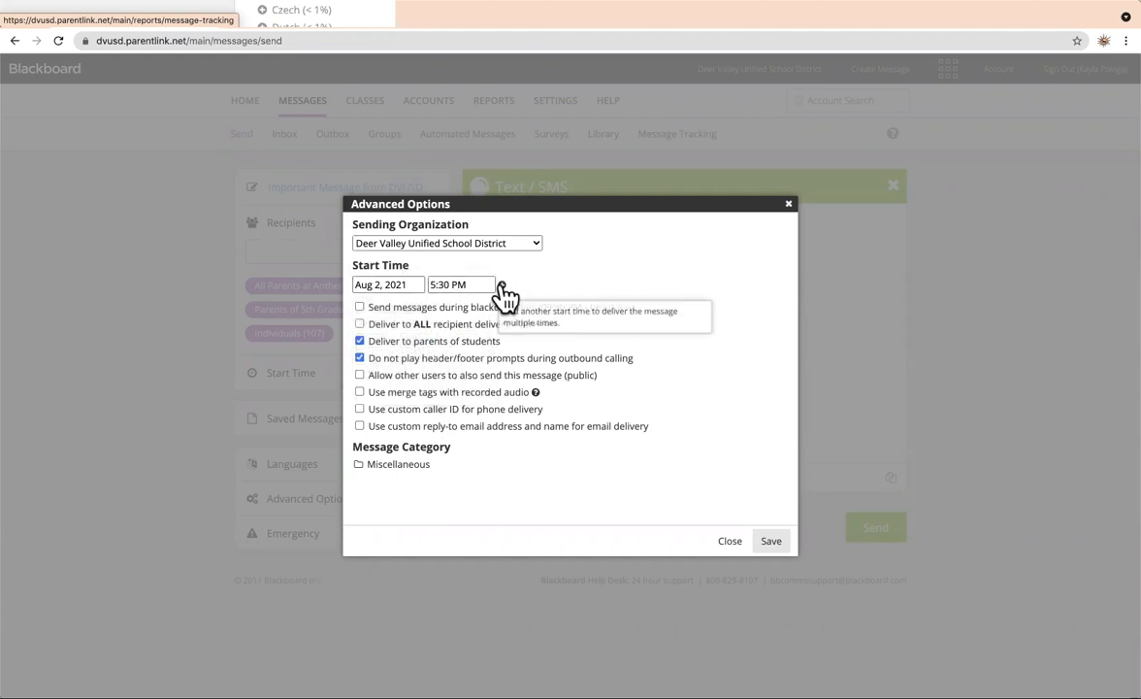
click(502, 285)
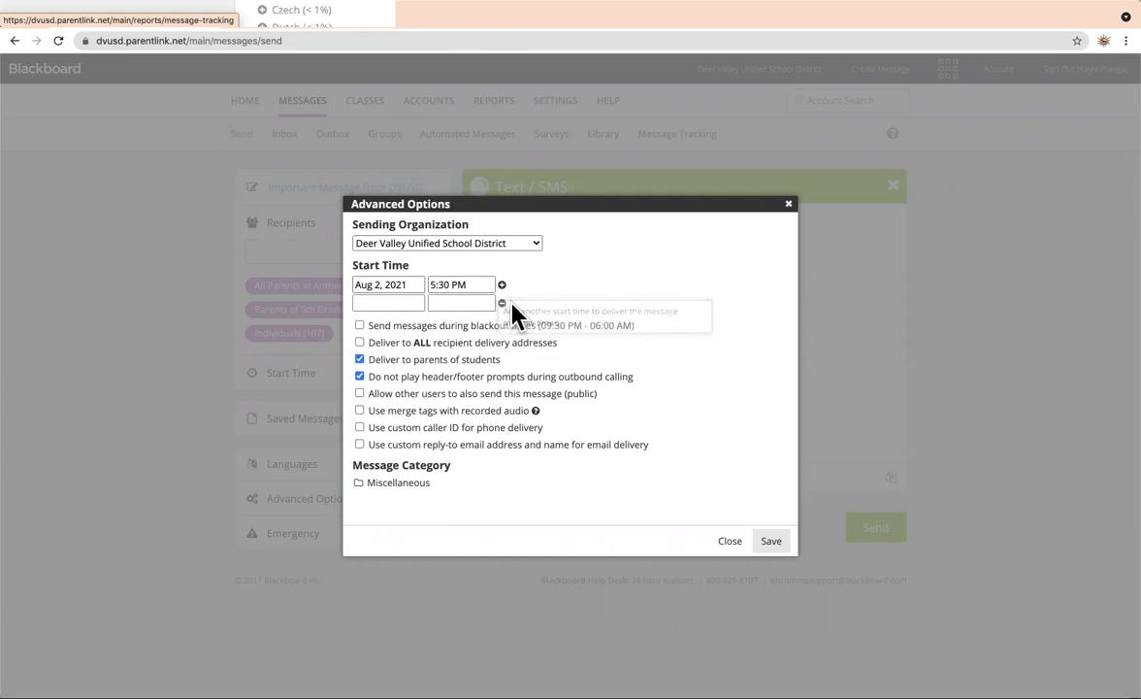
click(502, 303)
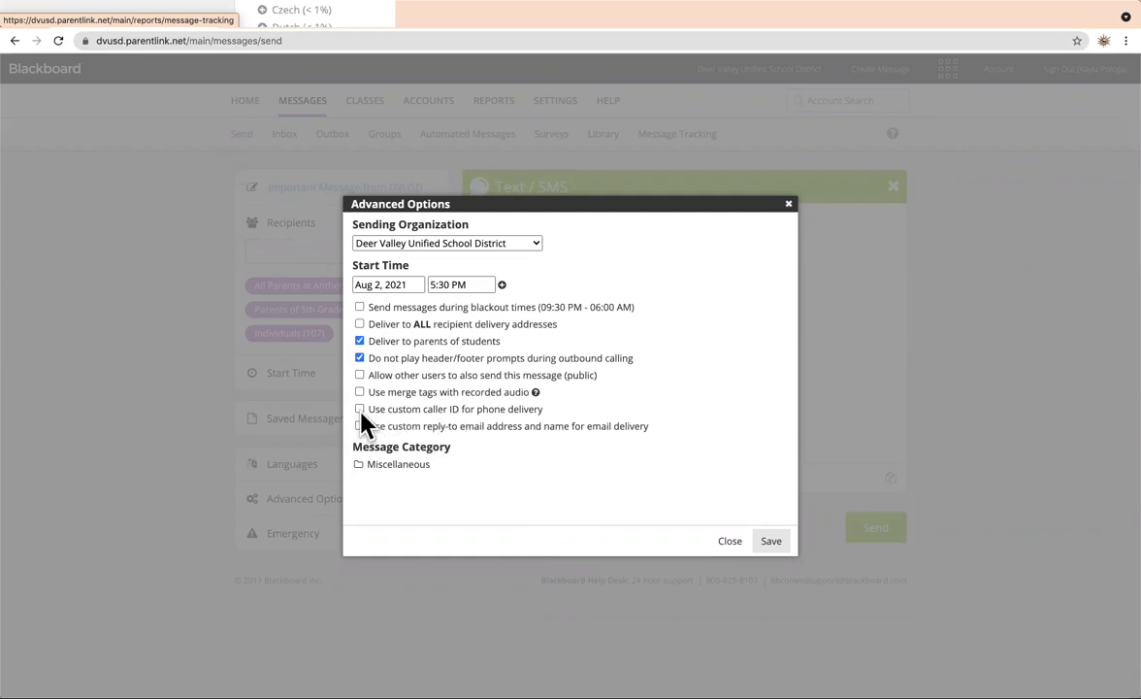
Enable custom caller ID with the district's phone number, and enable a custom reply-to email.
click(359, 408)
click(400, 431)
click(408, 449)
click(402, 430)
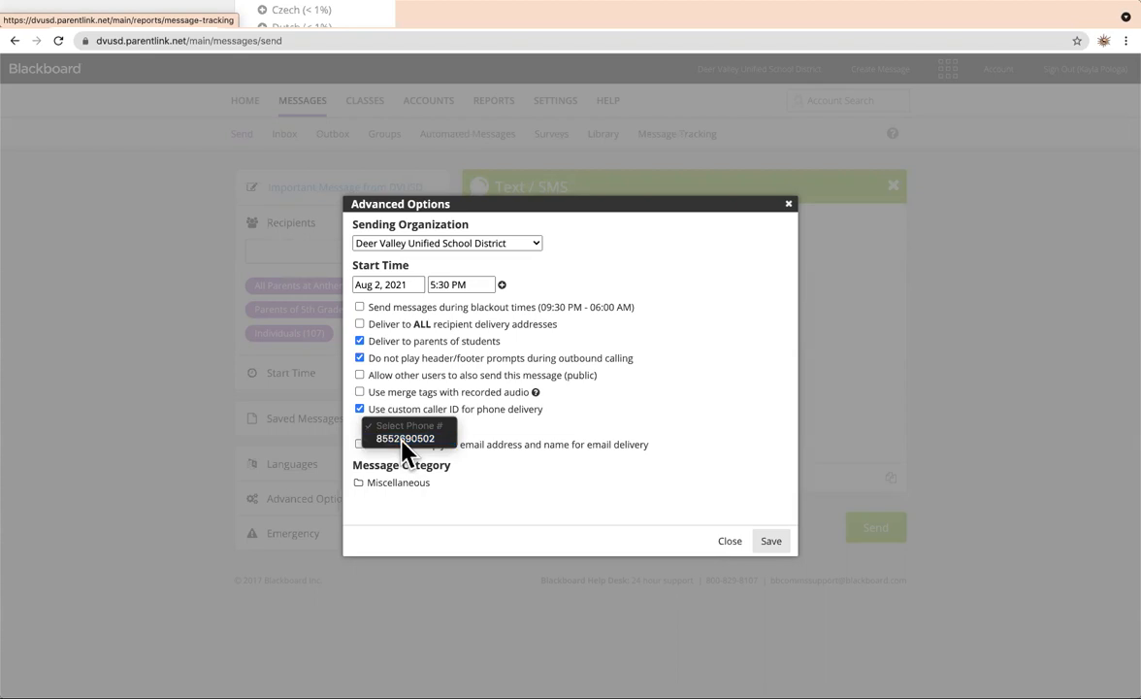
click(404, 439)
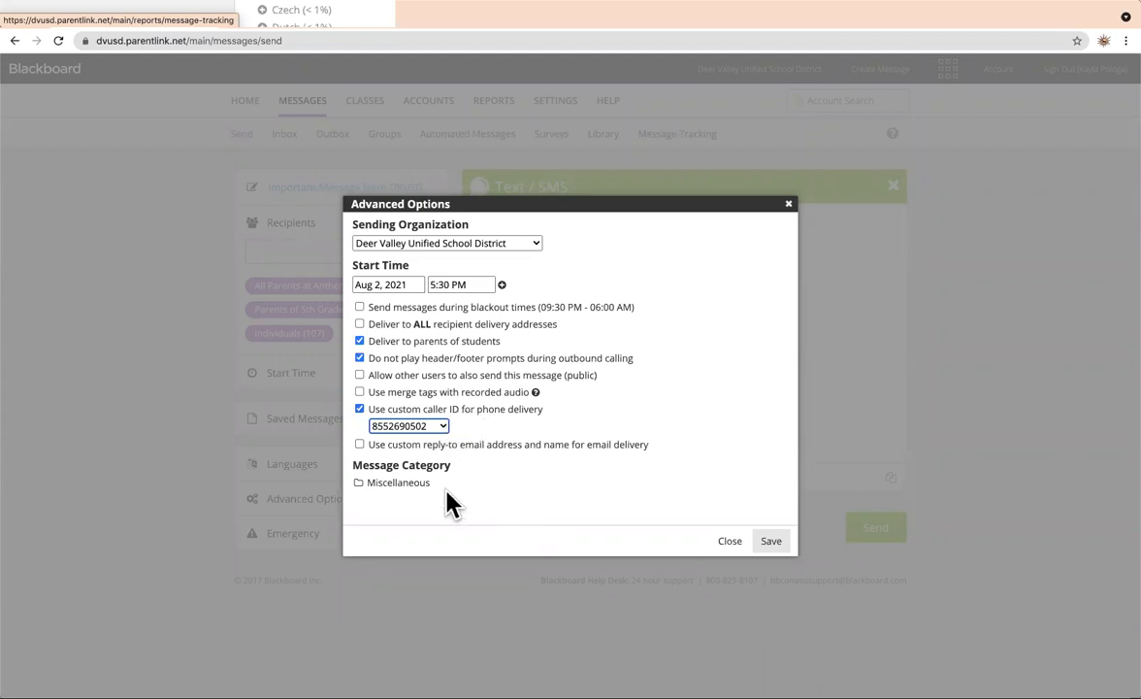
click(360, 446)
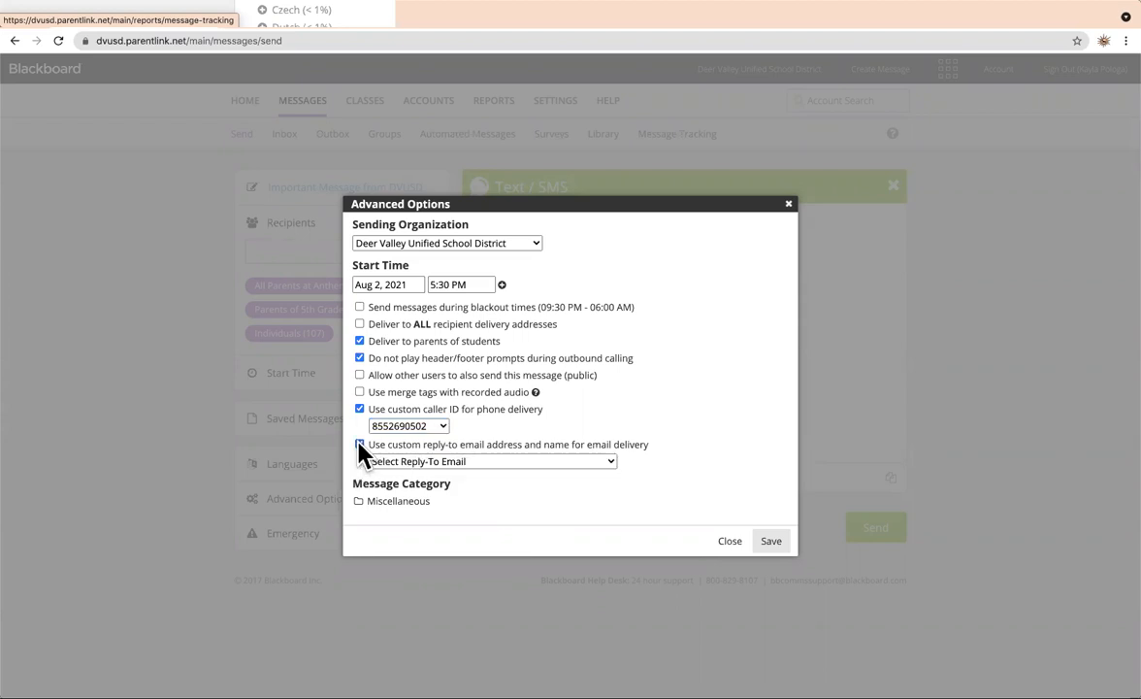
Choose the Deer Valley Unified School District address as the custom reply-to email.
click(460, 463)
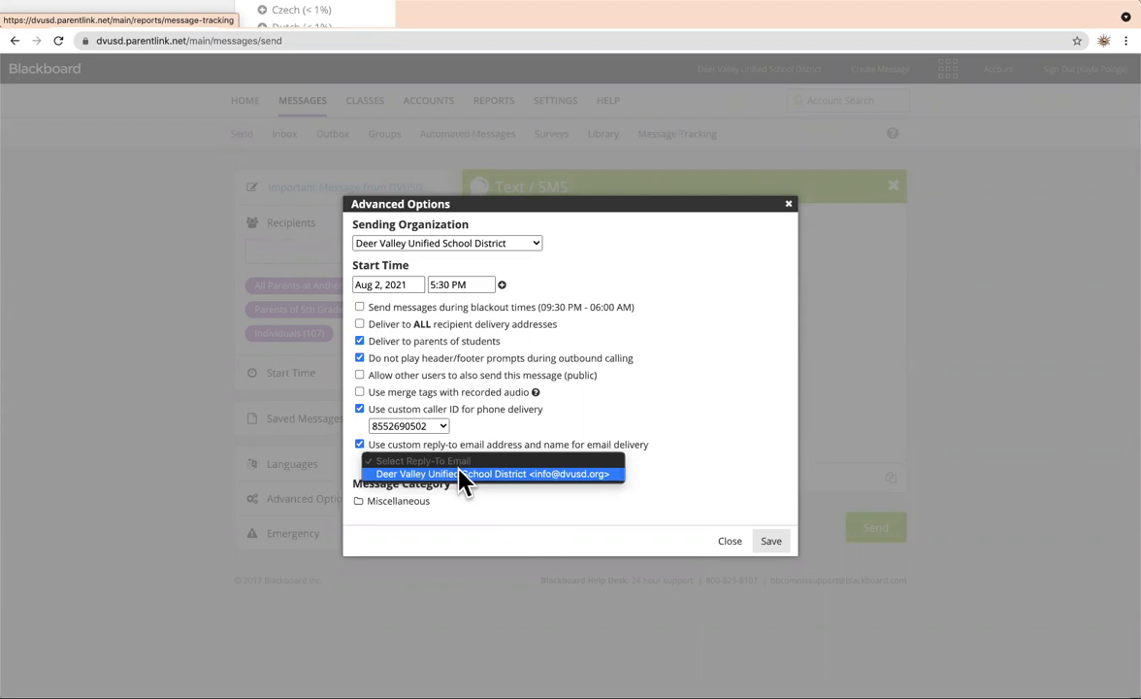
click(461, 474)
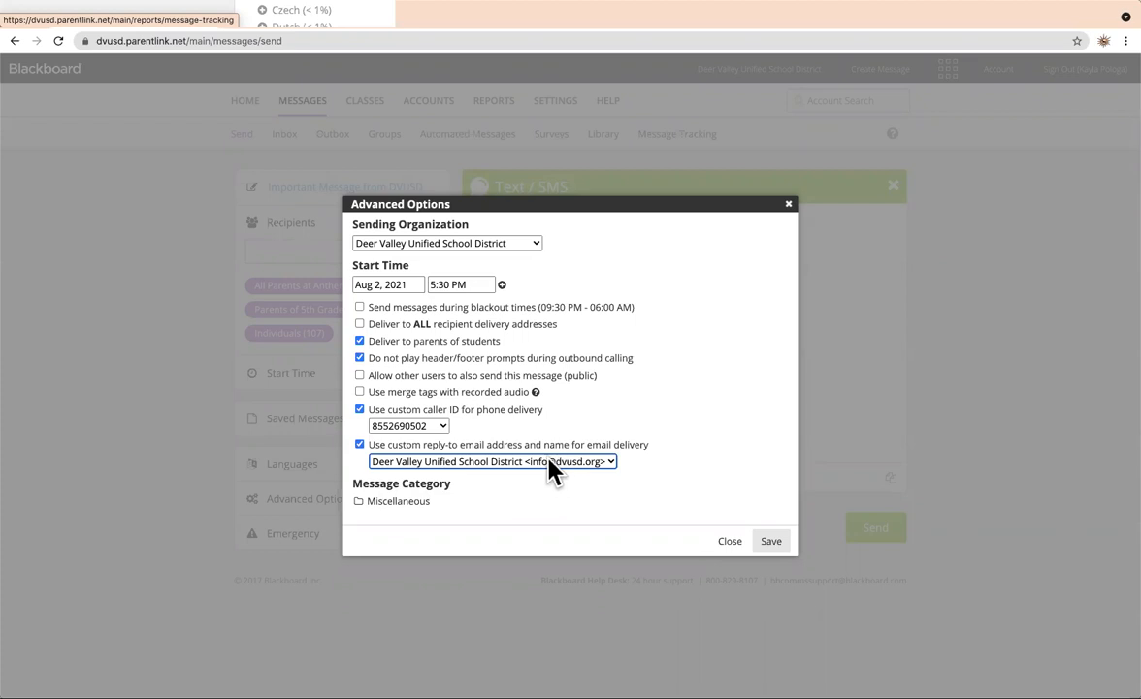
click(771, 547)
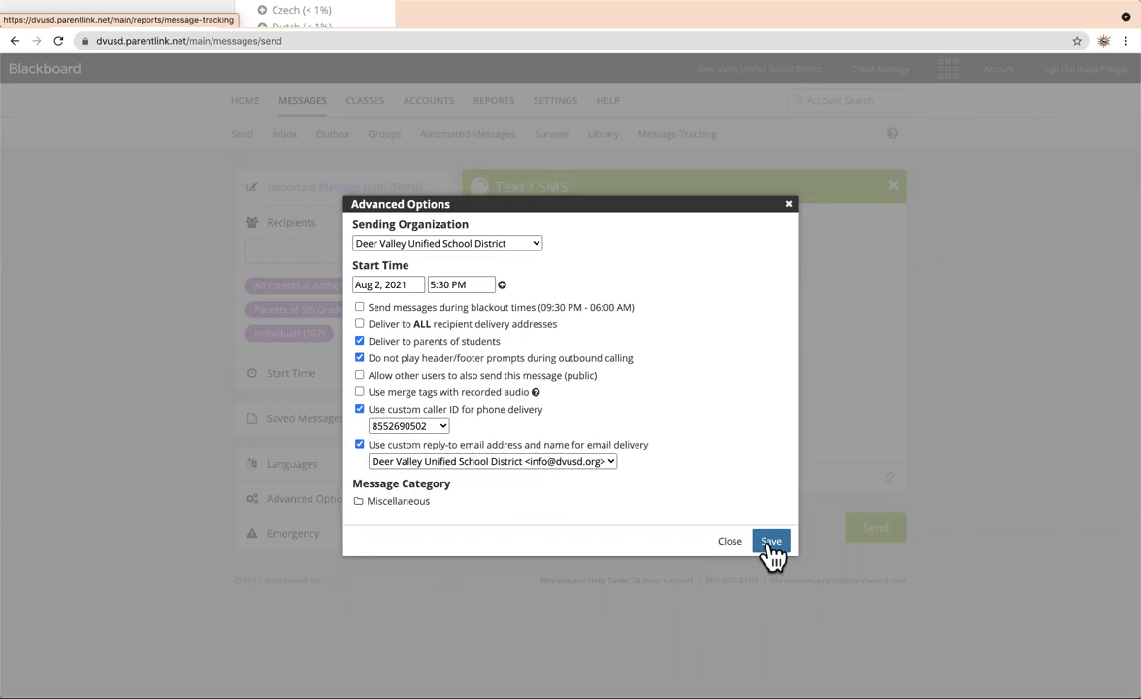
Save the caller ID and reply-to advanced options, recheck them, then go to Settings.
click(771, 545)
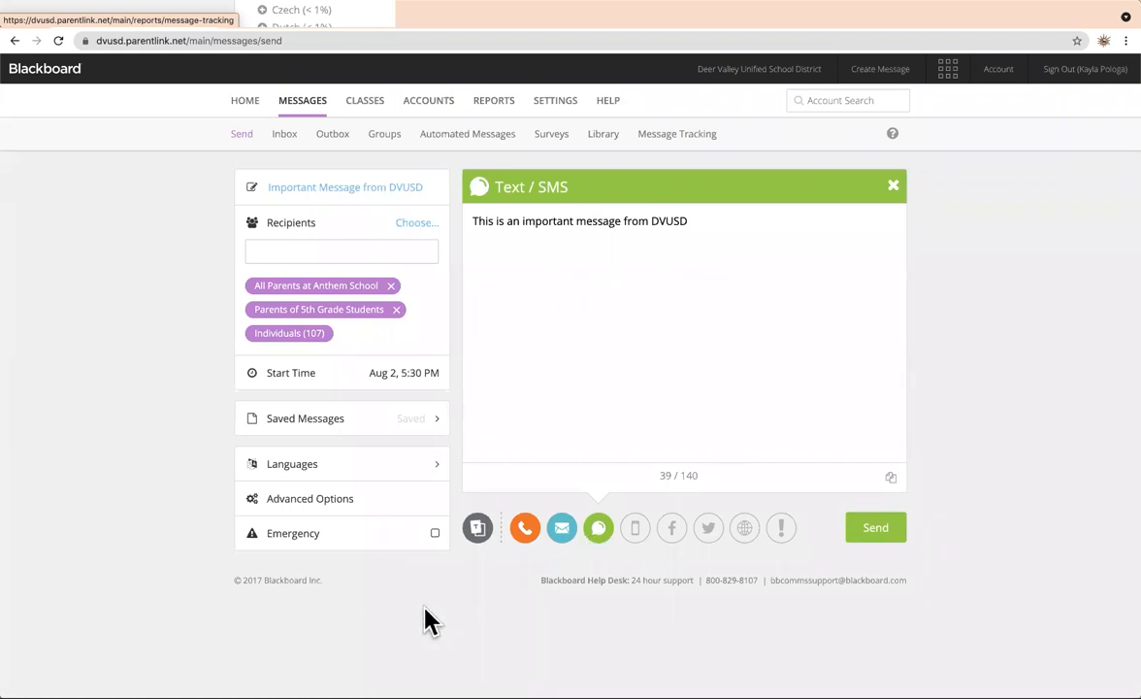
click(303, 500)
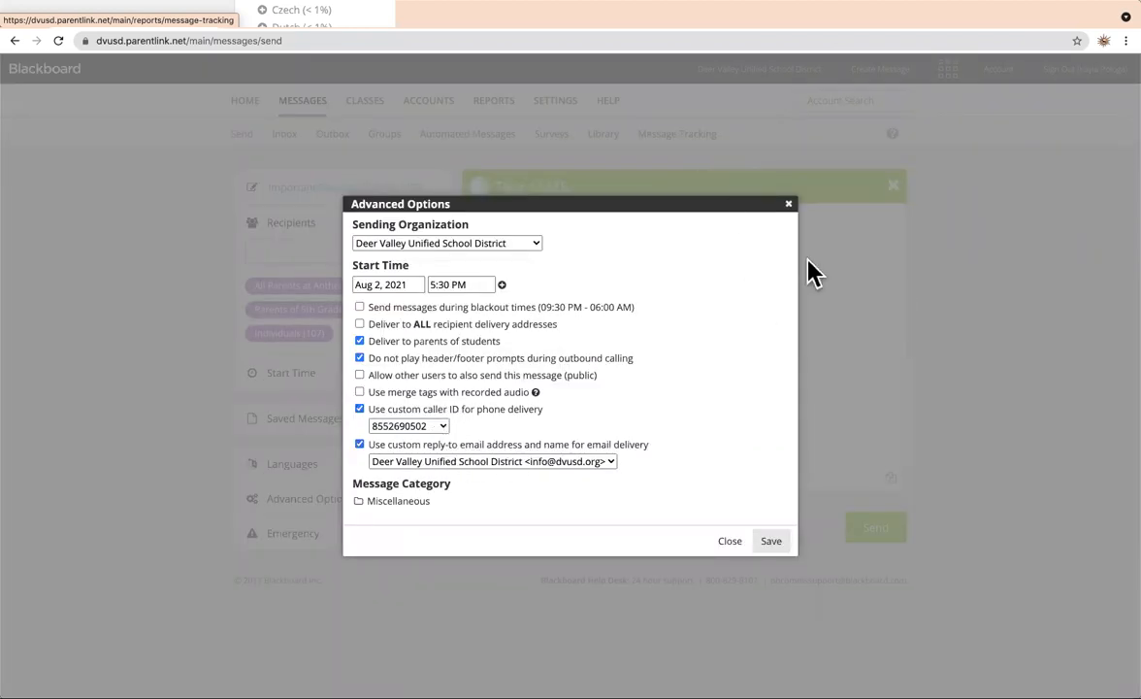
click(789, 207)
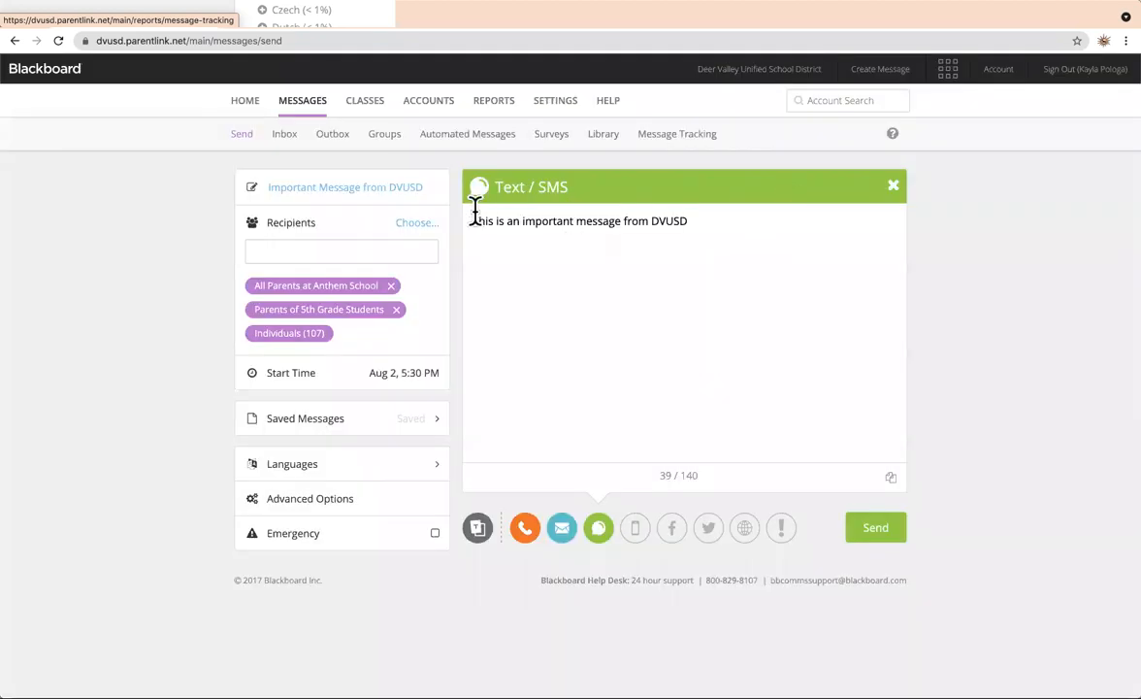
click(555, 101)
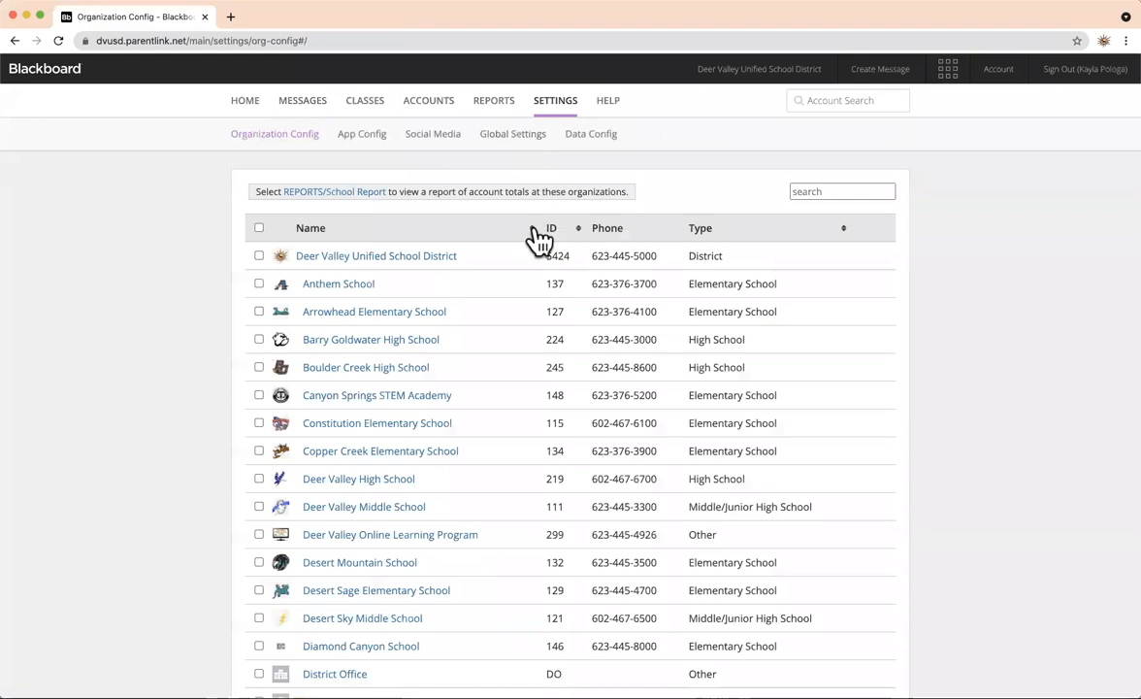
Open the Deer Valley Unified School District organization configuration and scroll through its settings links.
click(427, 257)
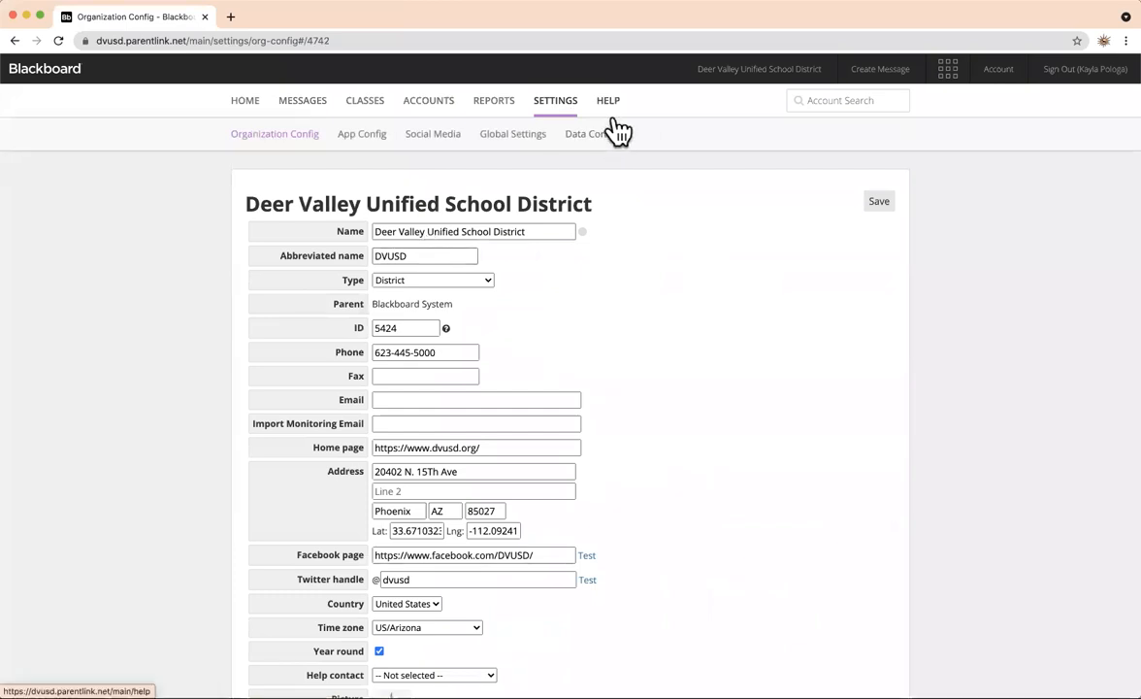
click(554, 112)
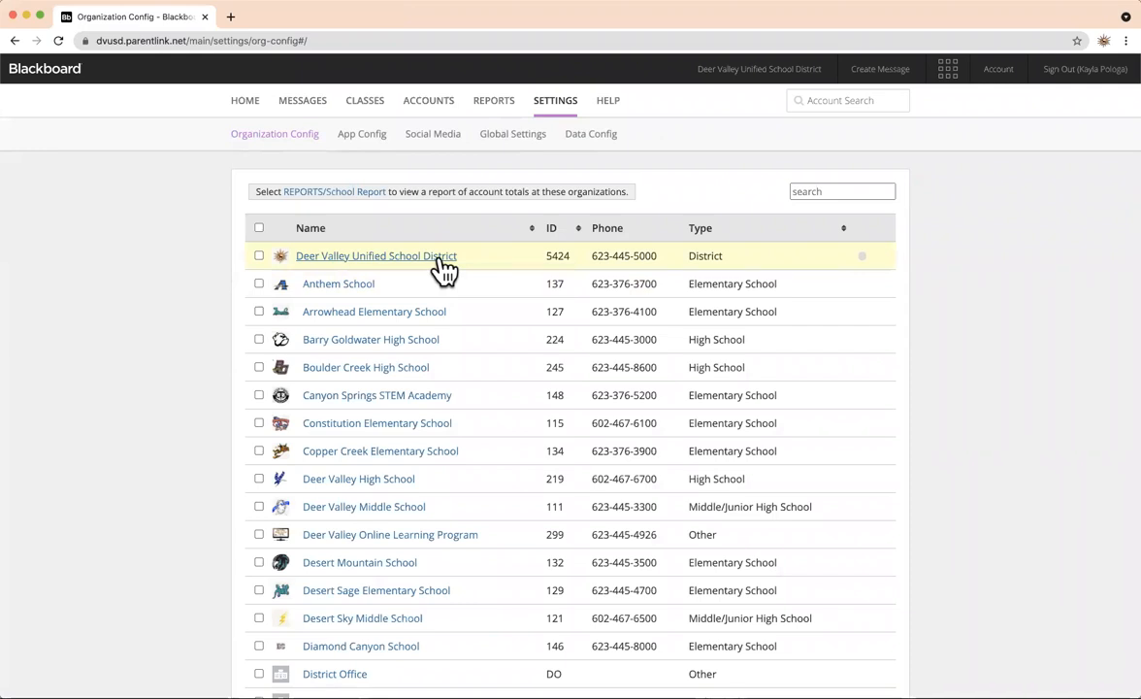
click(442, 258)
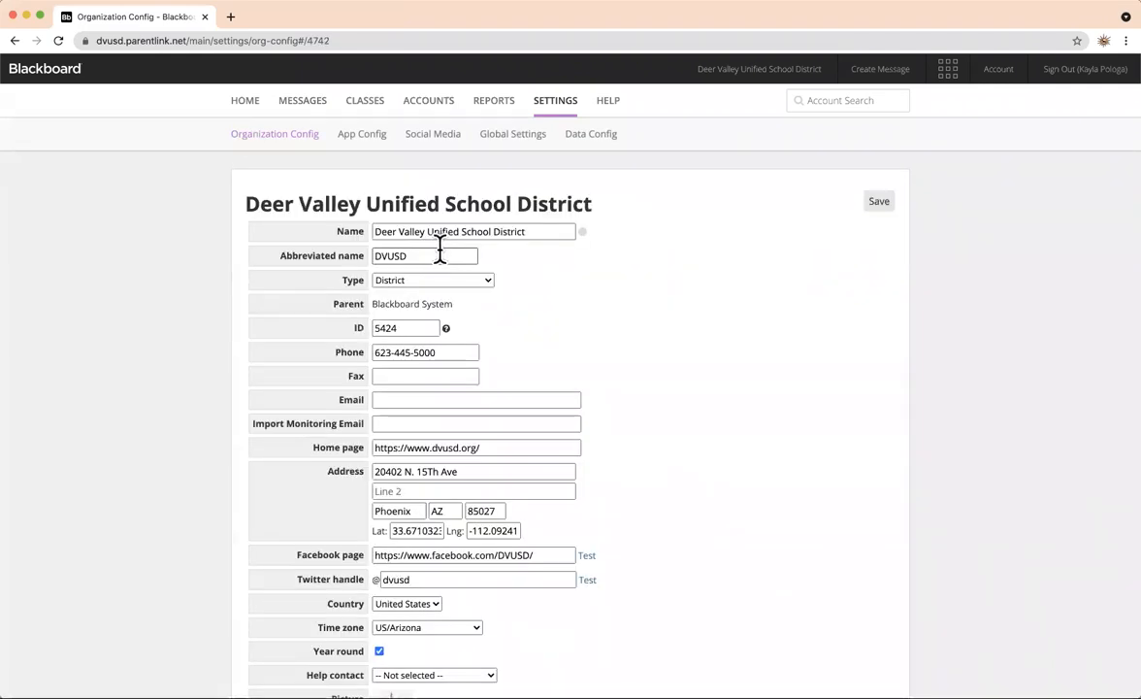
scroll(440, 247, down, 3)
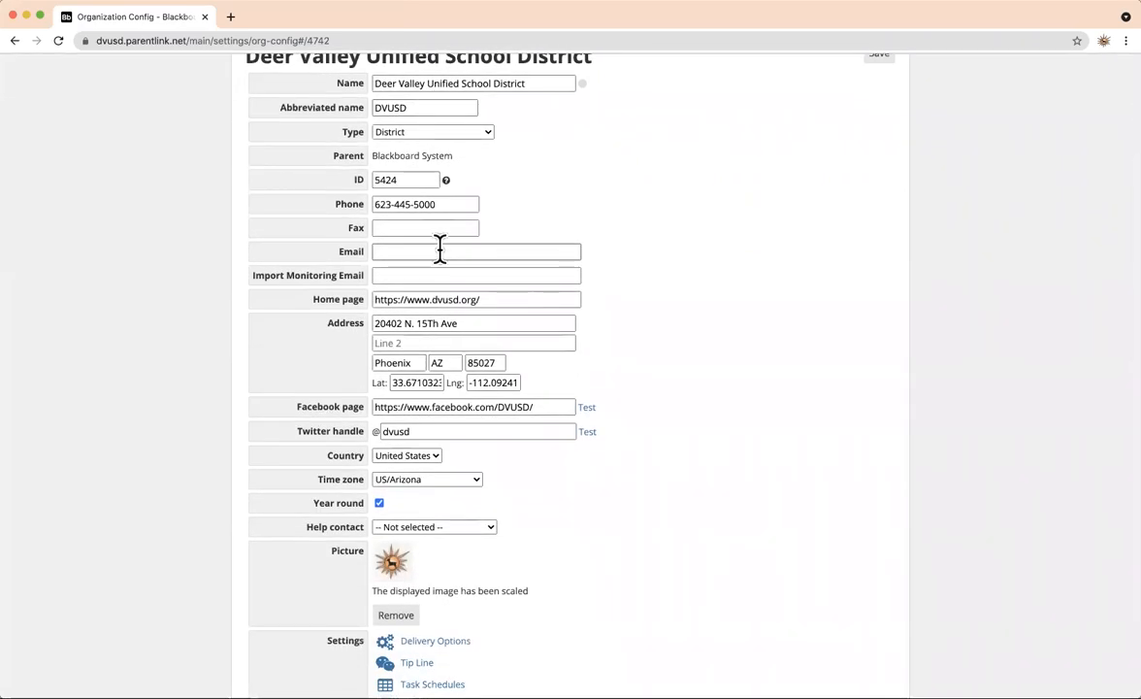
scroll(440, 247, up, 3)
scroll(439, 260, down, 1)
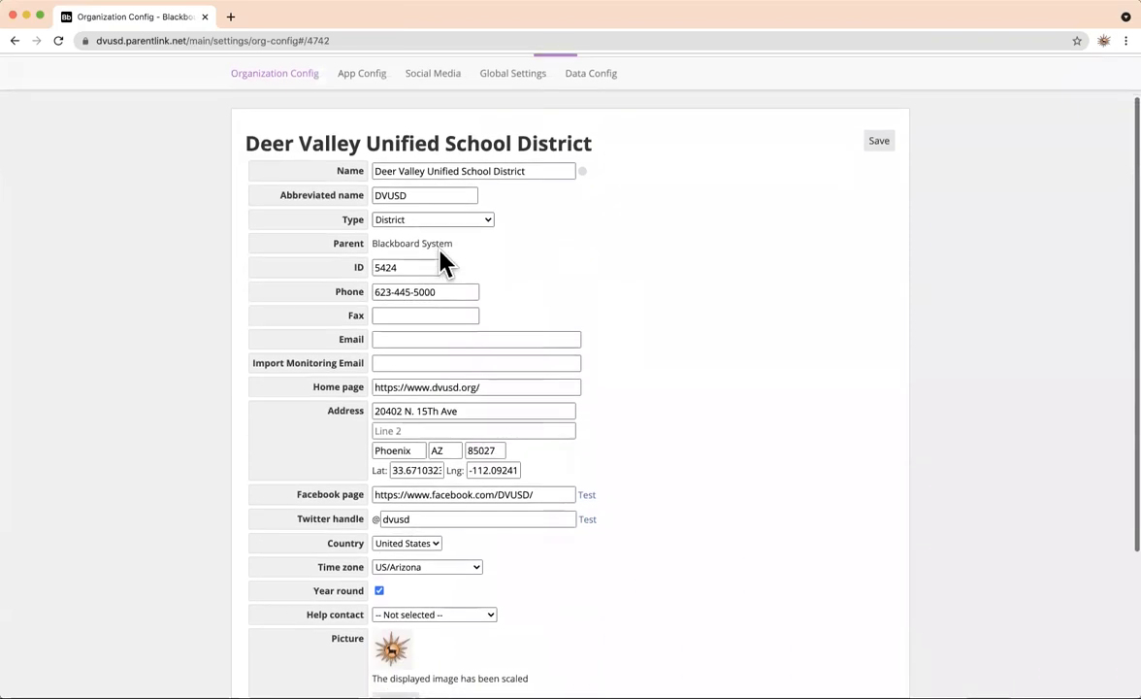
scroll(439, 260, down, 5)
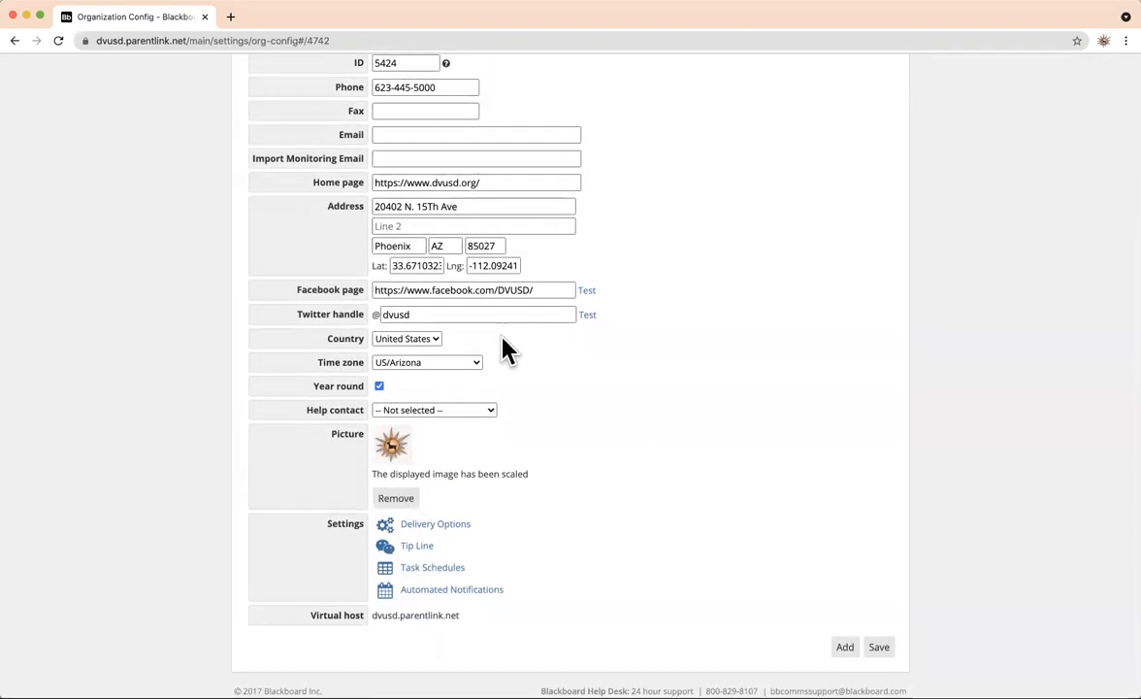
scroll(505, 577, up, 7)
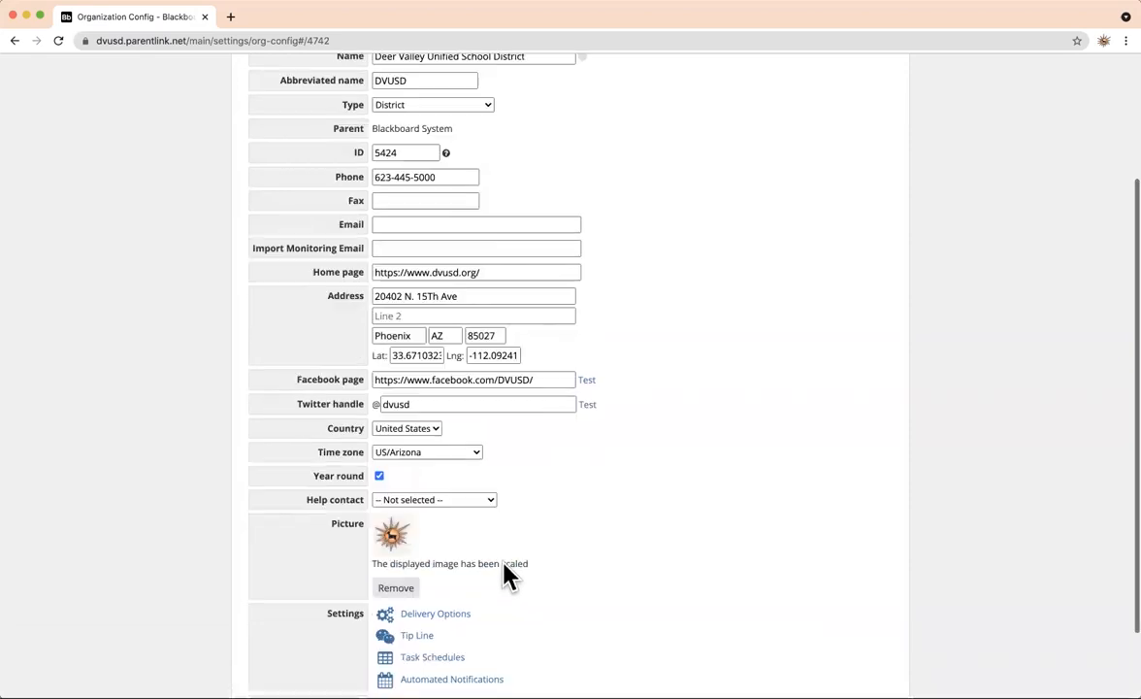
scroll(505, 578, down, 3)
scroll(500, 580, down, 3)
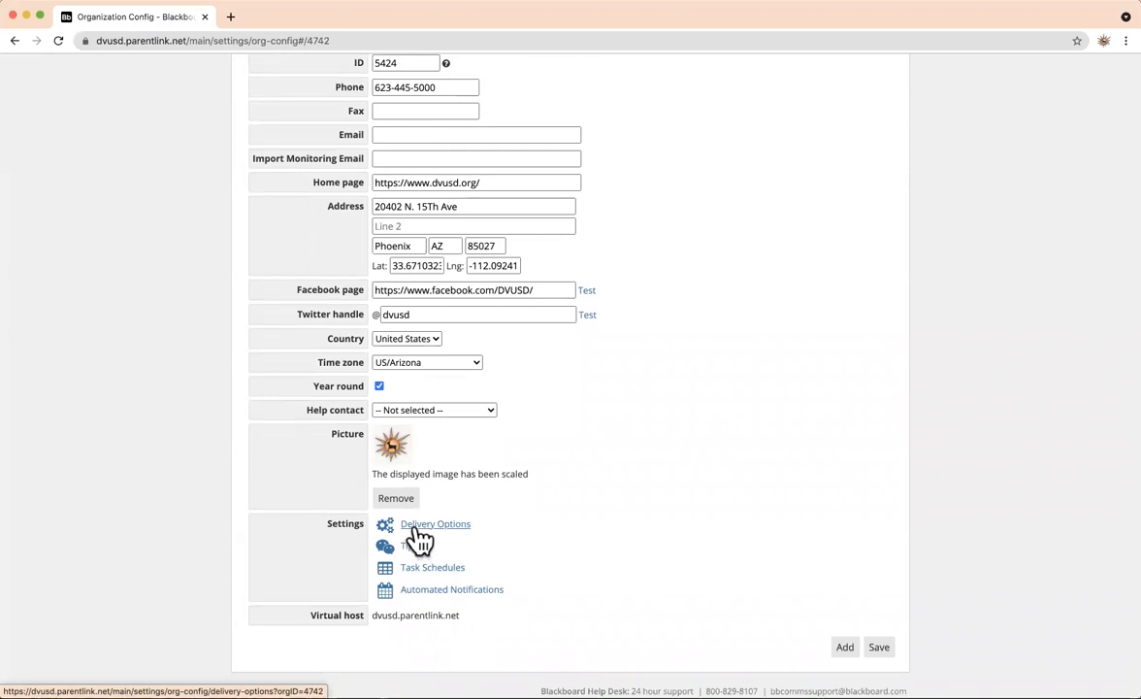
scroll(415, 530, up, 1)
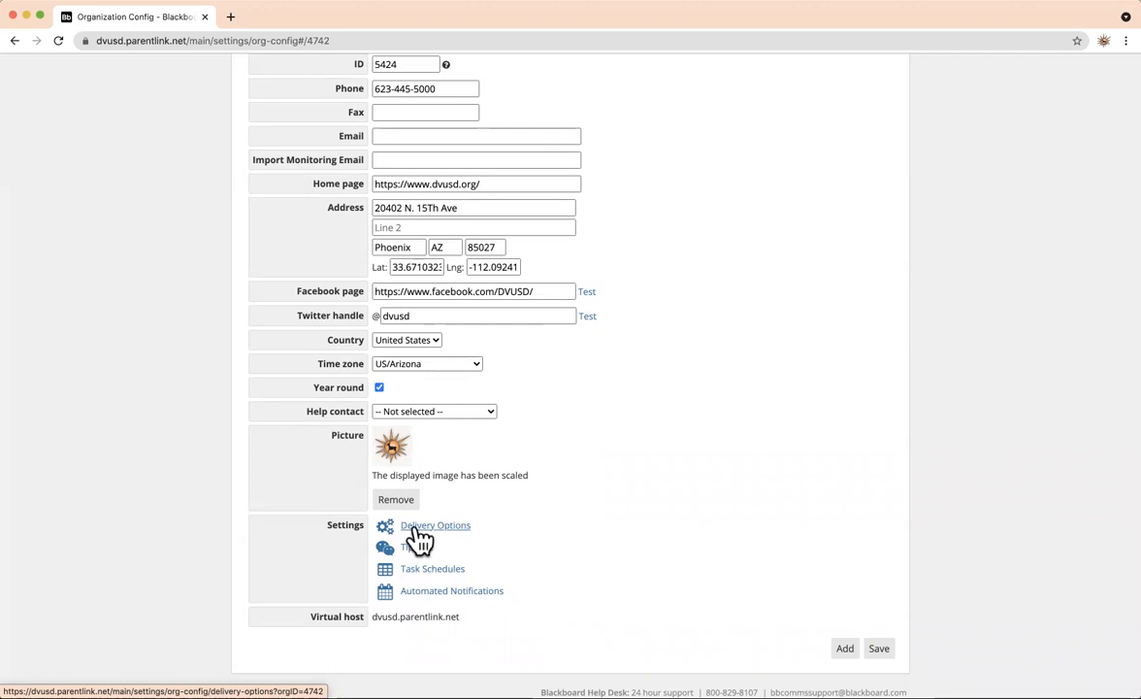
click(416, 530)
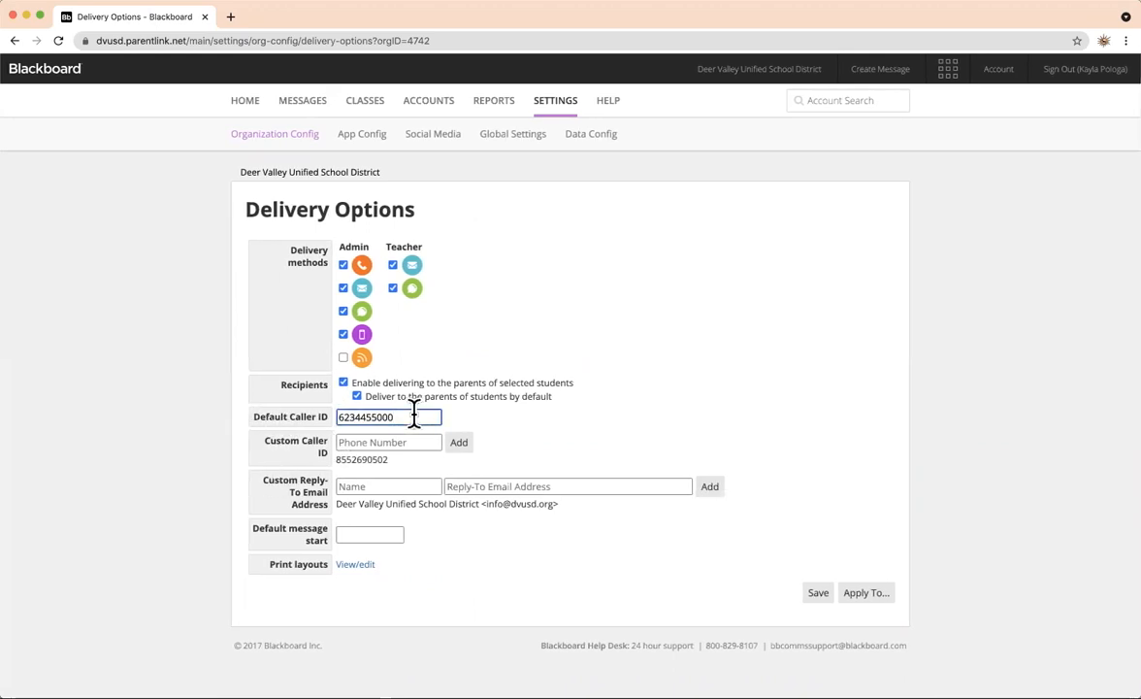
drag(415, 414, 326, 413)
click(358, 444)
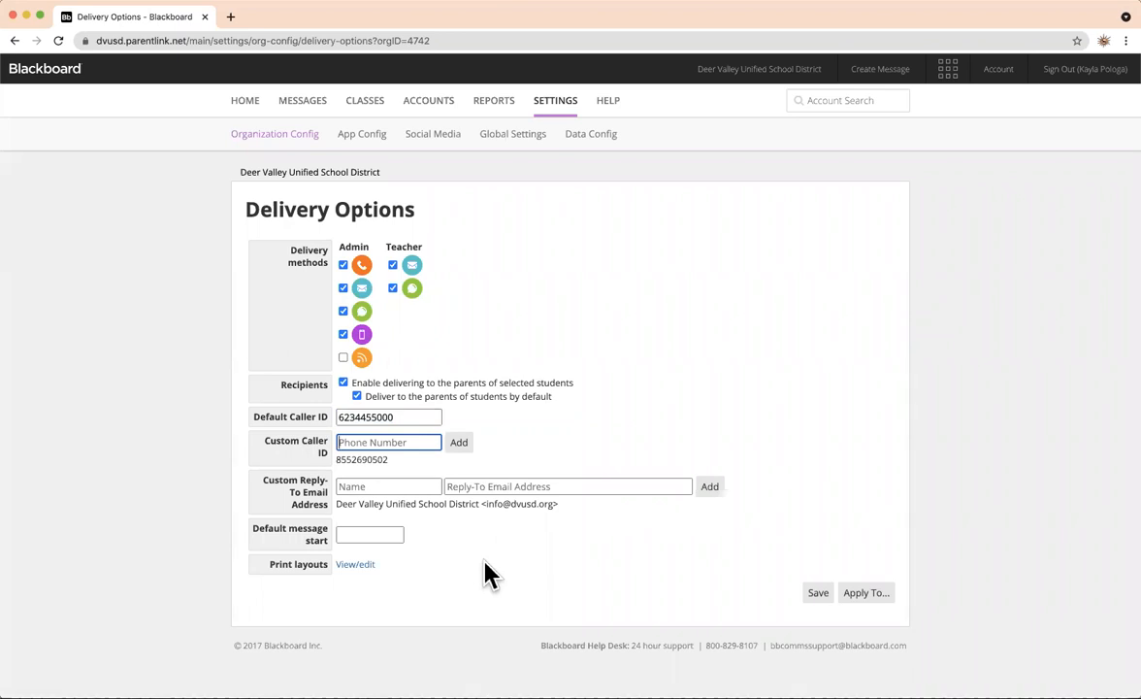
click(459, 442)
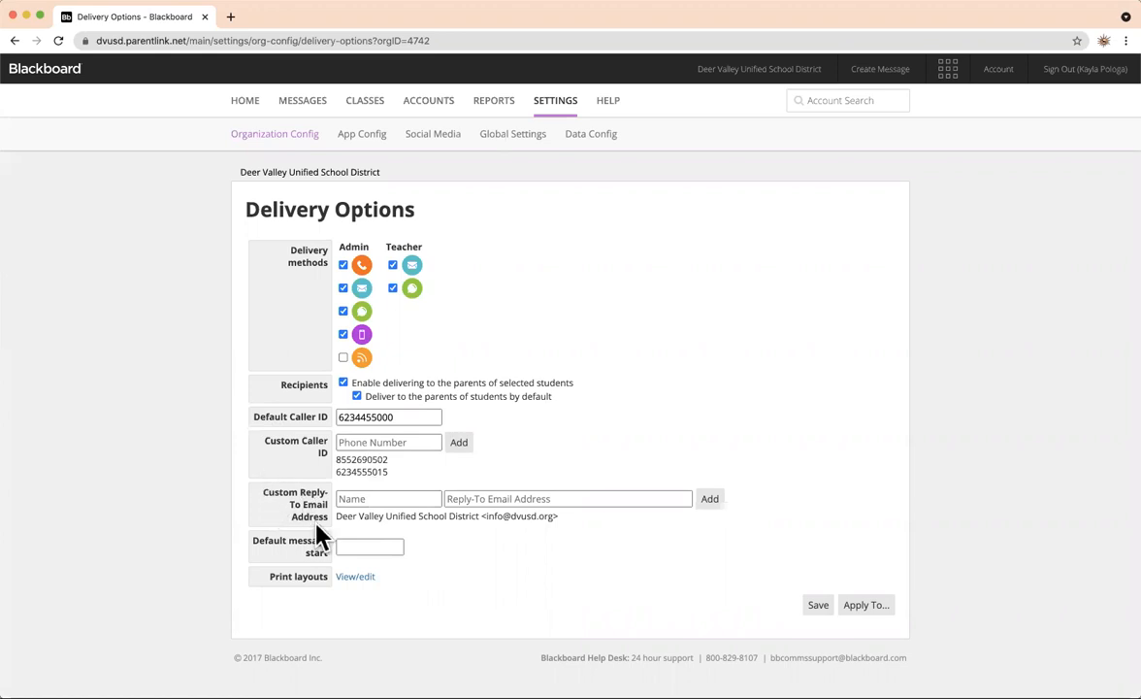
drag(326, 517, 260, 490)
click(410, 499)
text(Anthem)
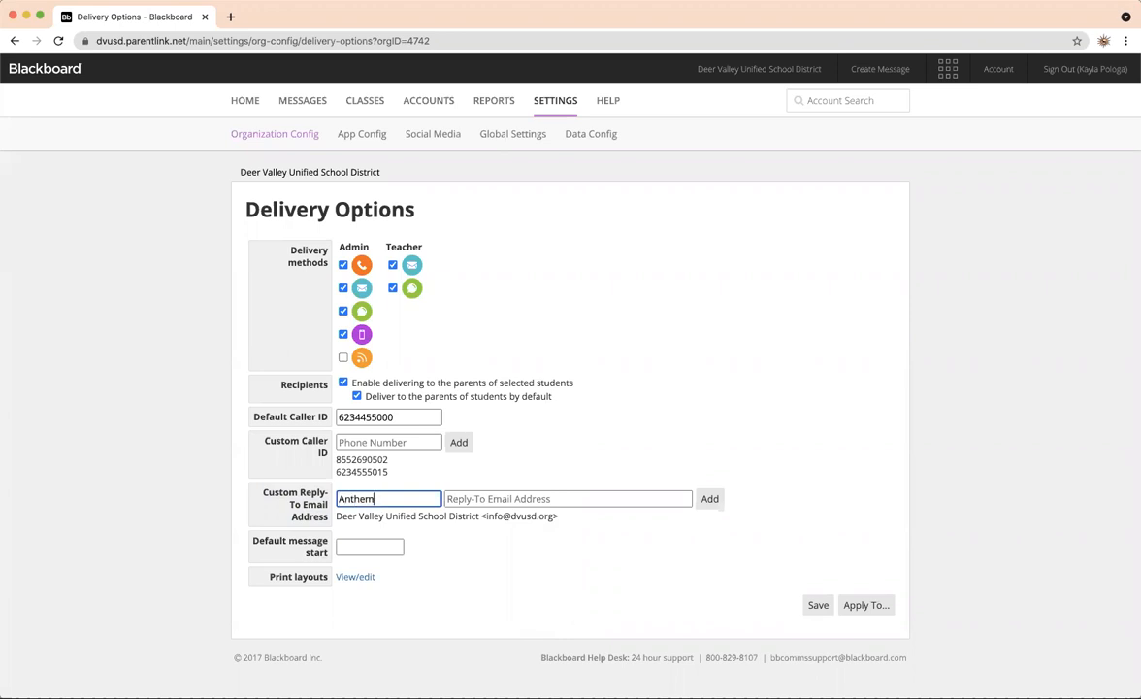
text( School)
click(467, 497)
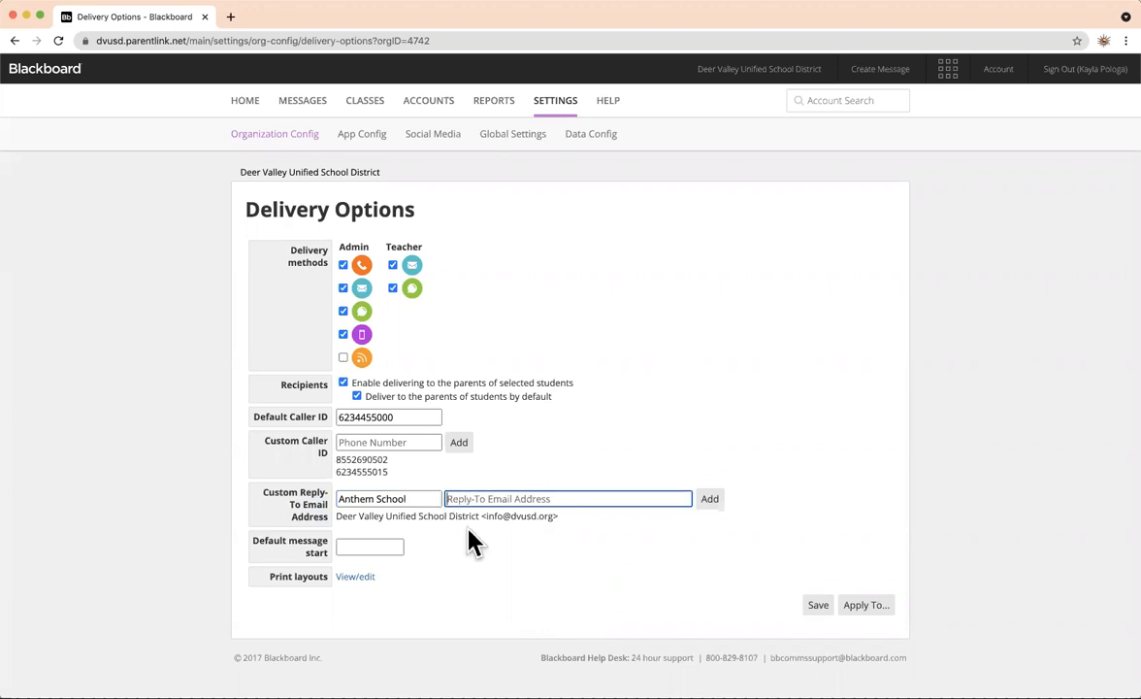
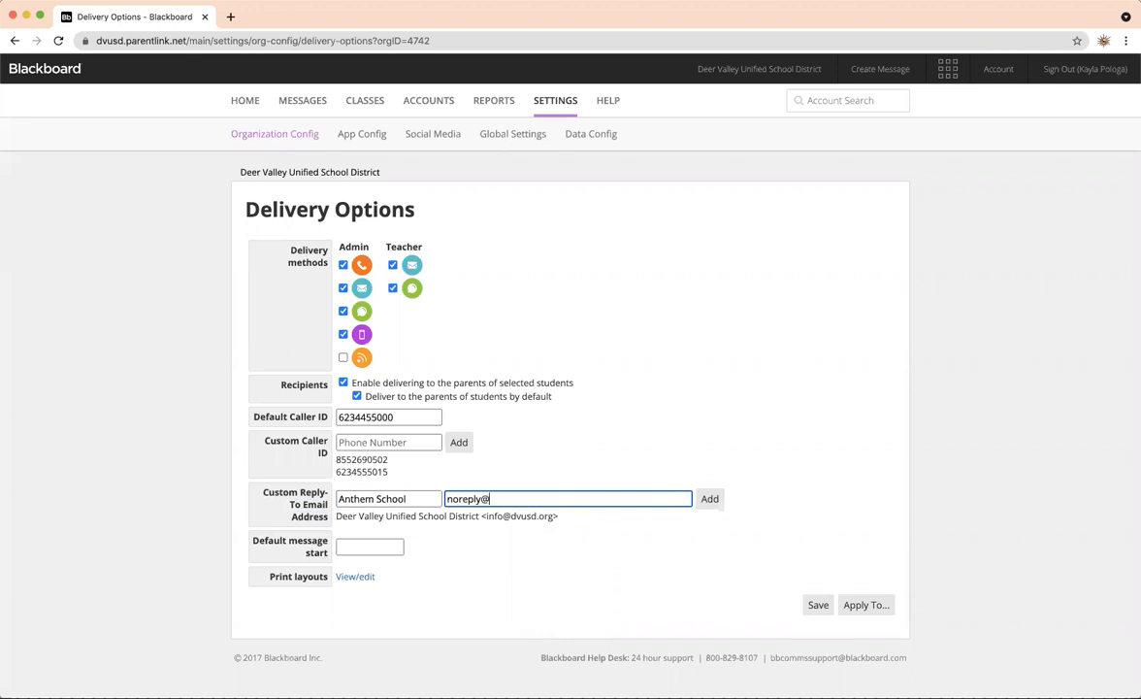
click(707, 500)
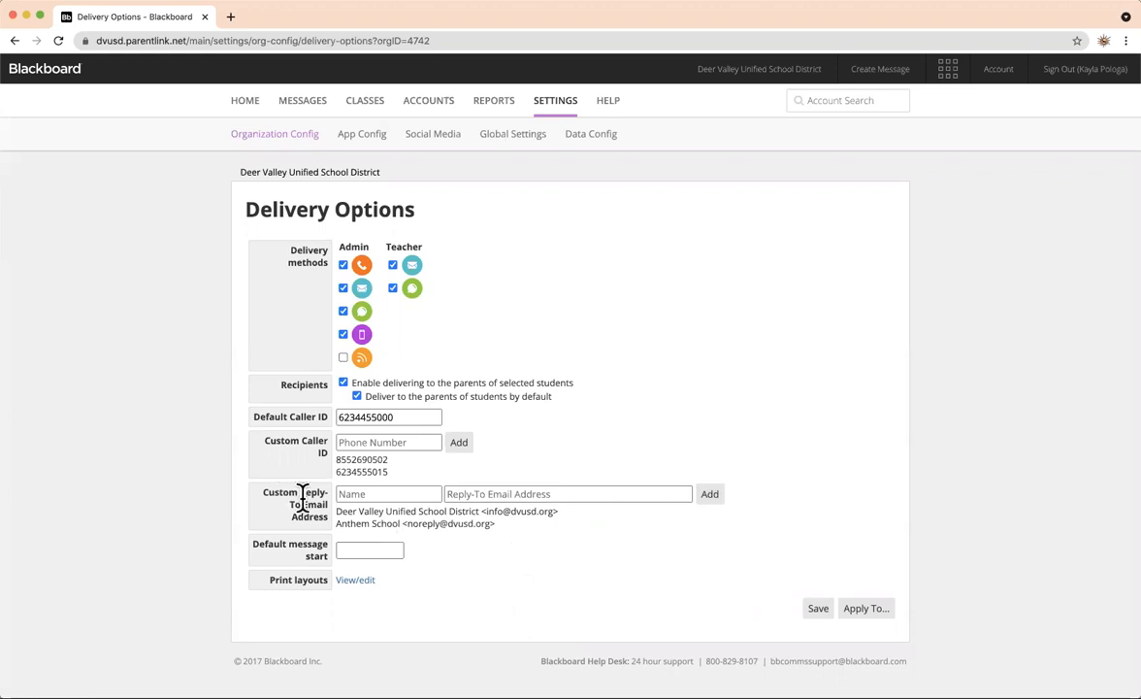
drag(401, 524, 467, 541)
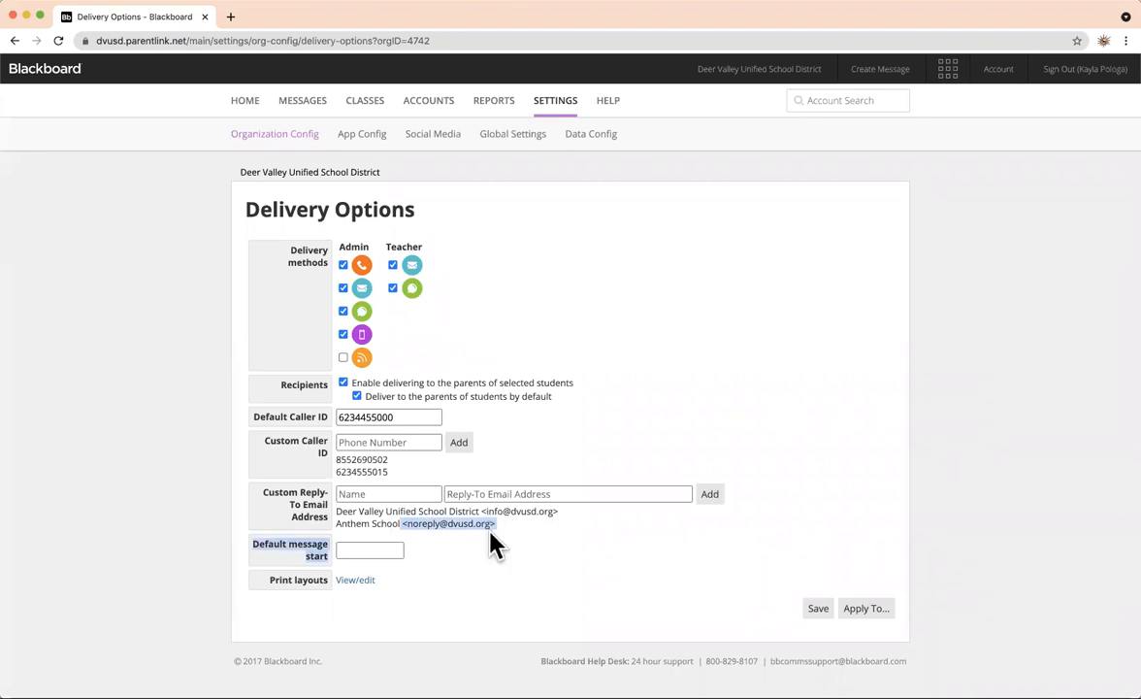
click(492, 551)
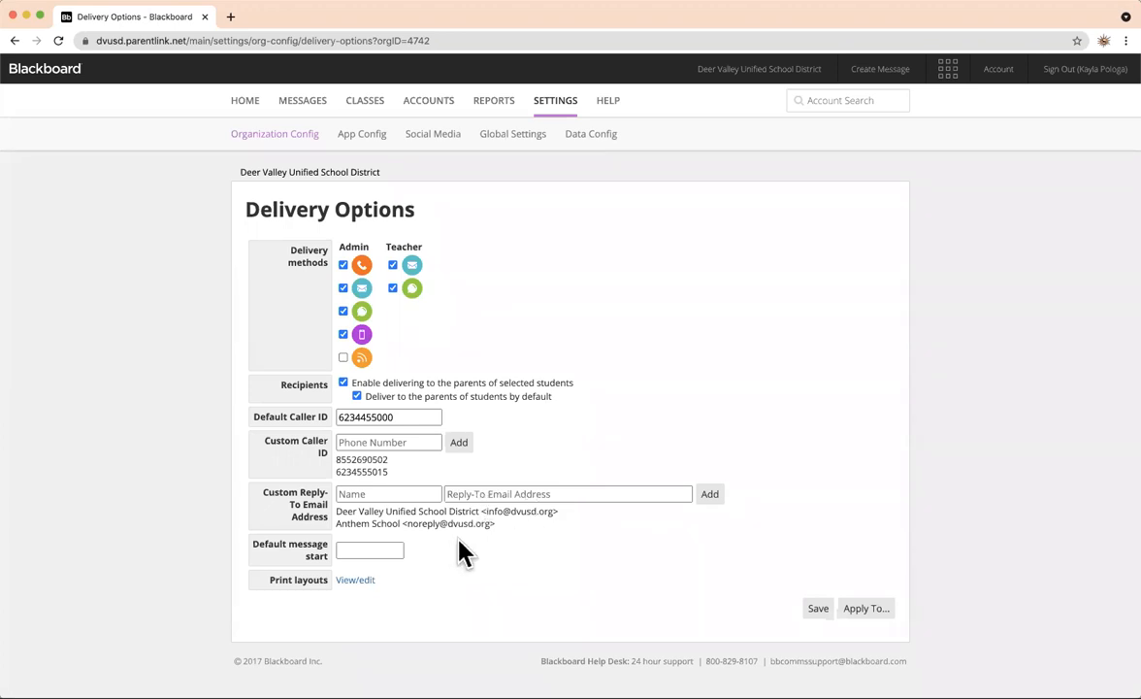
mouse_move(357, 467)
click(818, 610)
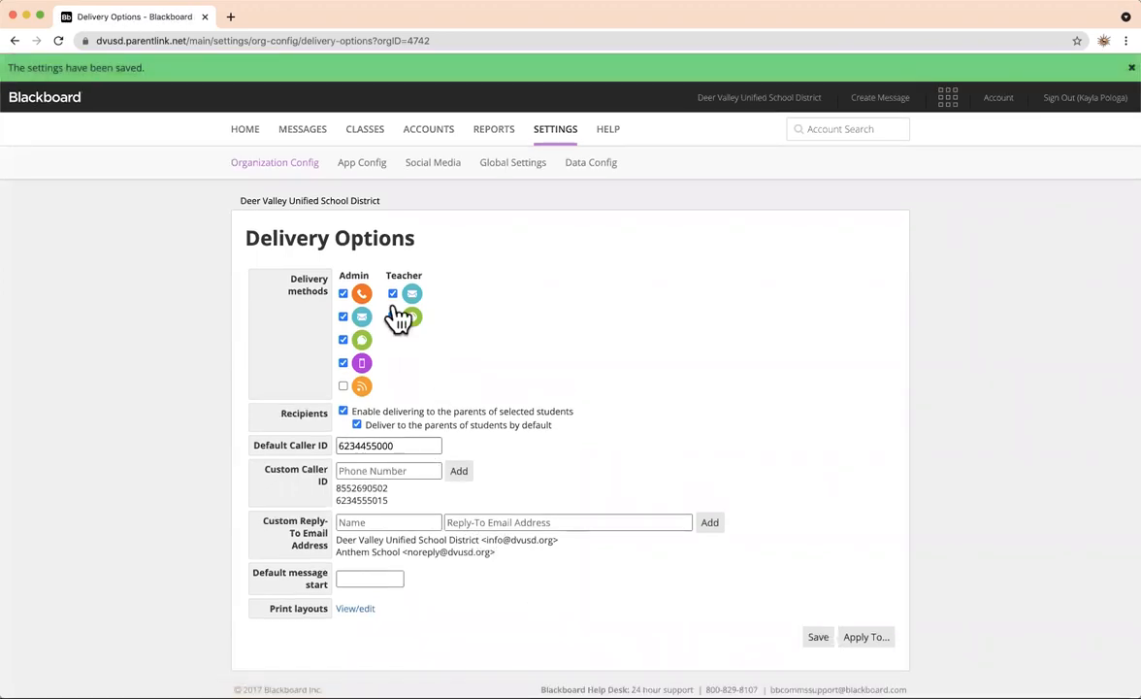
Load the saved draft 'Important Message from DVUSD' from Saved Messages > Drafts.
click(321, 132)
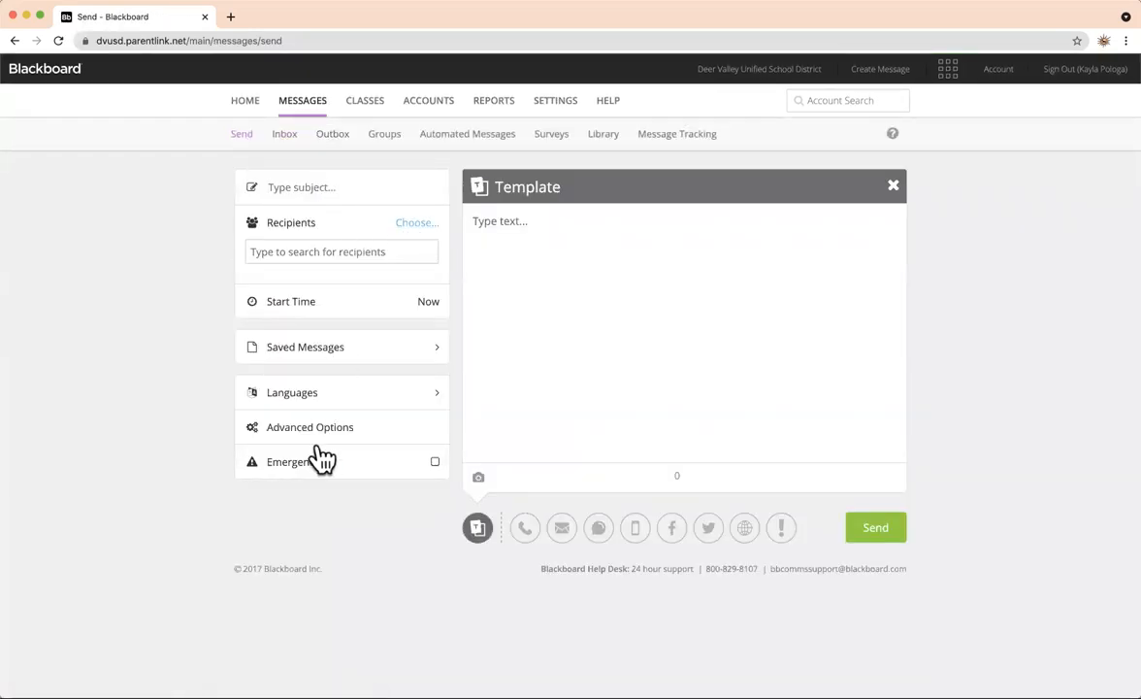
click(347, 347)
click(332, 363)
click(299, 353)
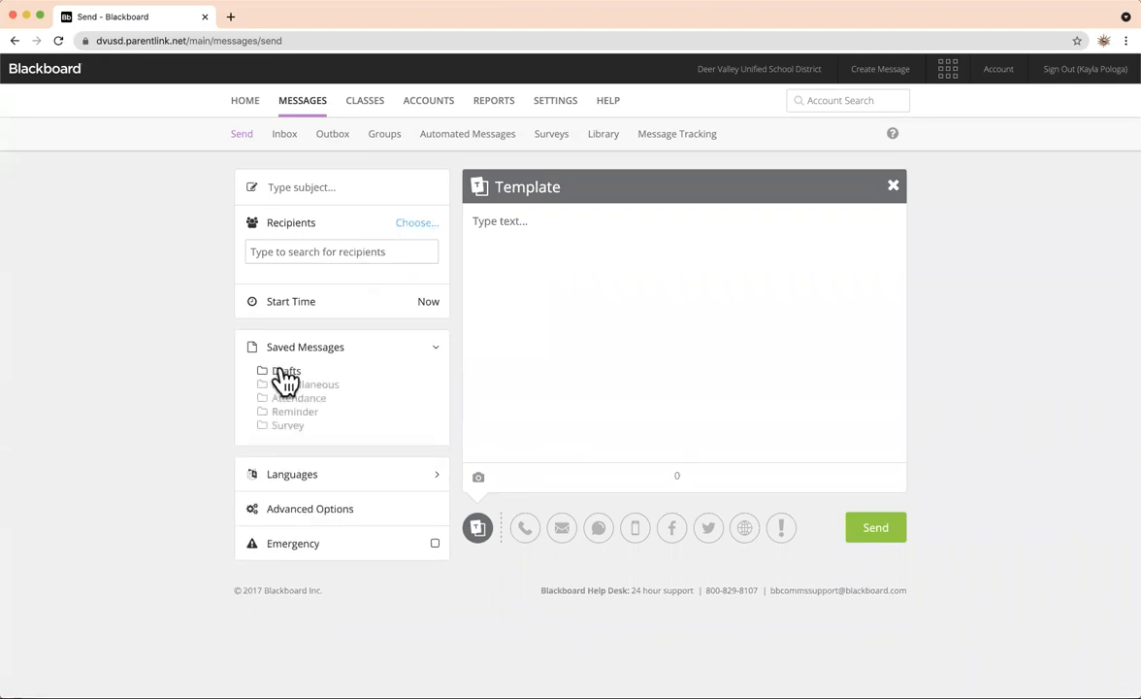
click(284, 375)
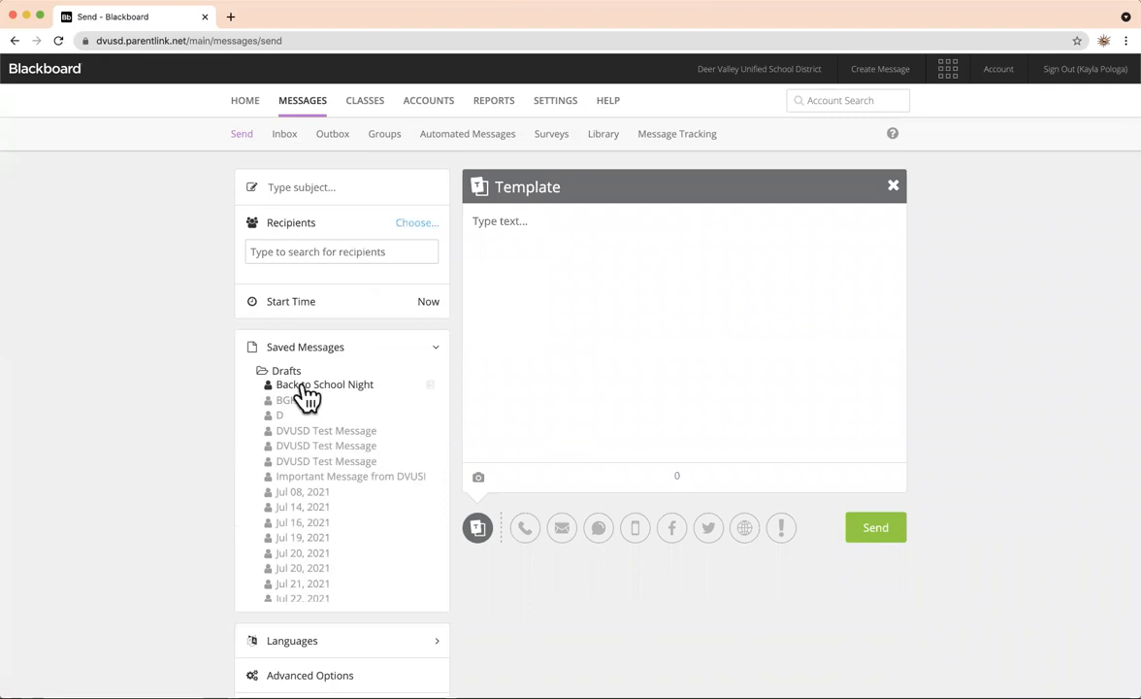
click(326, 480)
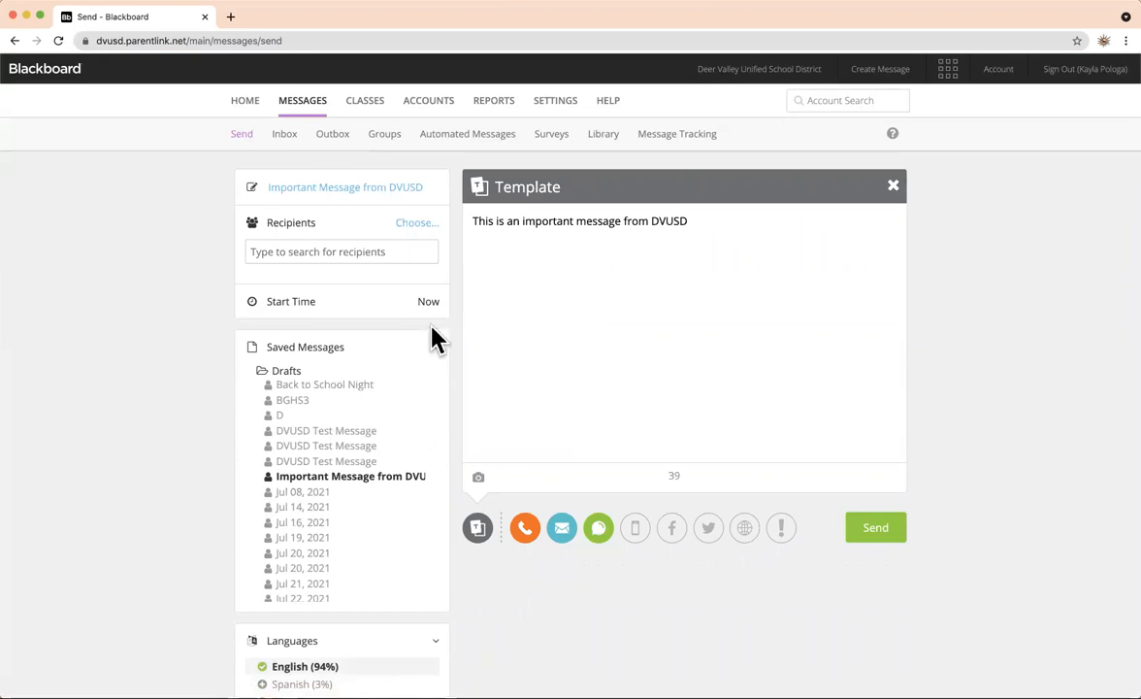
scroll(485, 336, down, 2)
scroll(486, 335, up, 2)
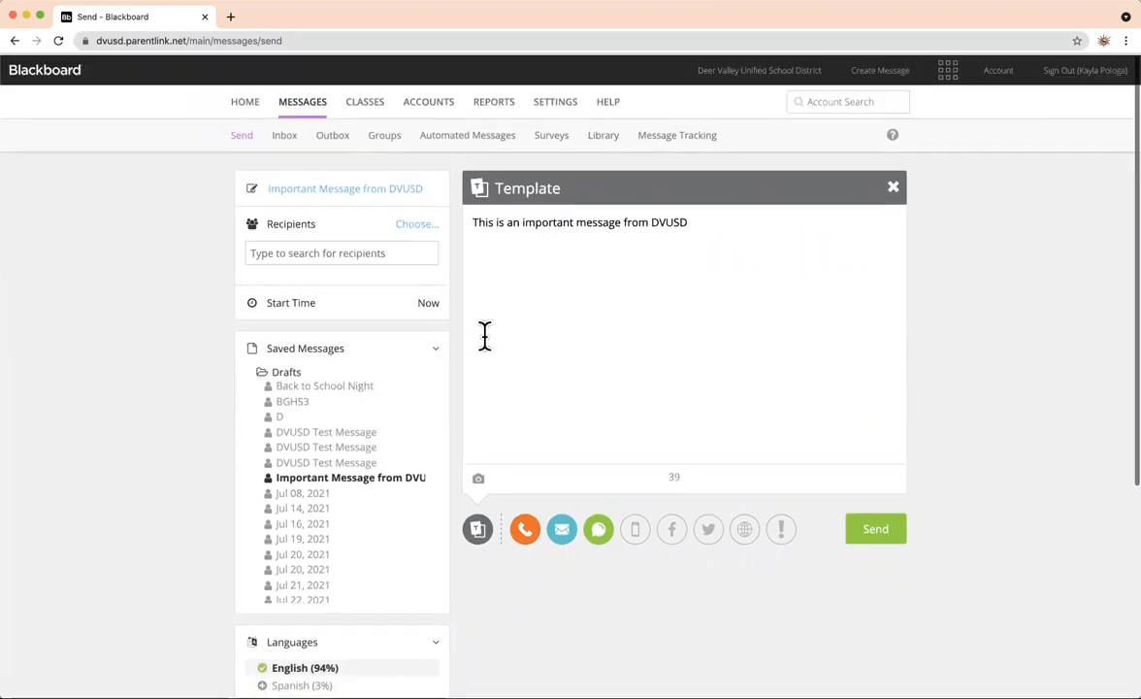
scroll(410, 302, down, 3)
scroll(410, 303, up, 3)
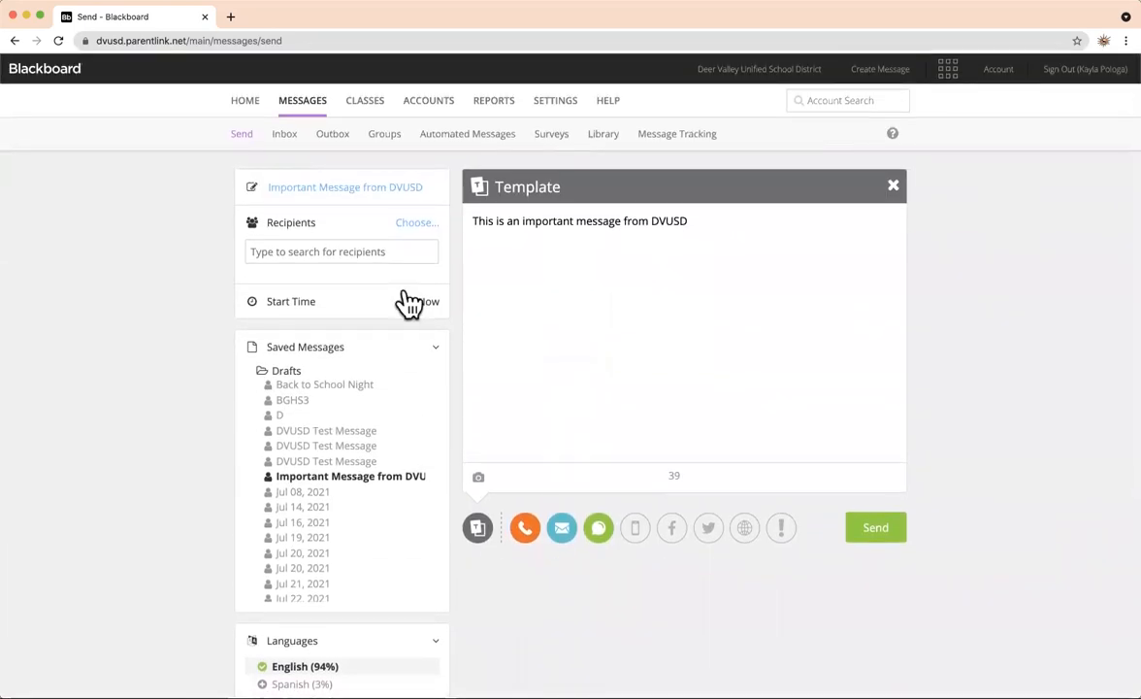
scroll(410, 303, down, 6)
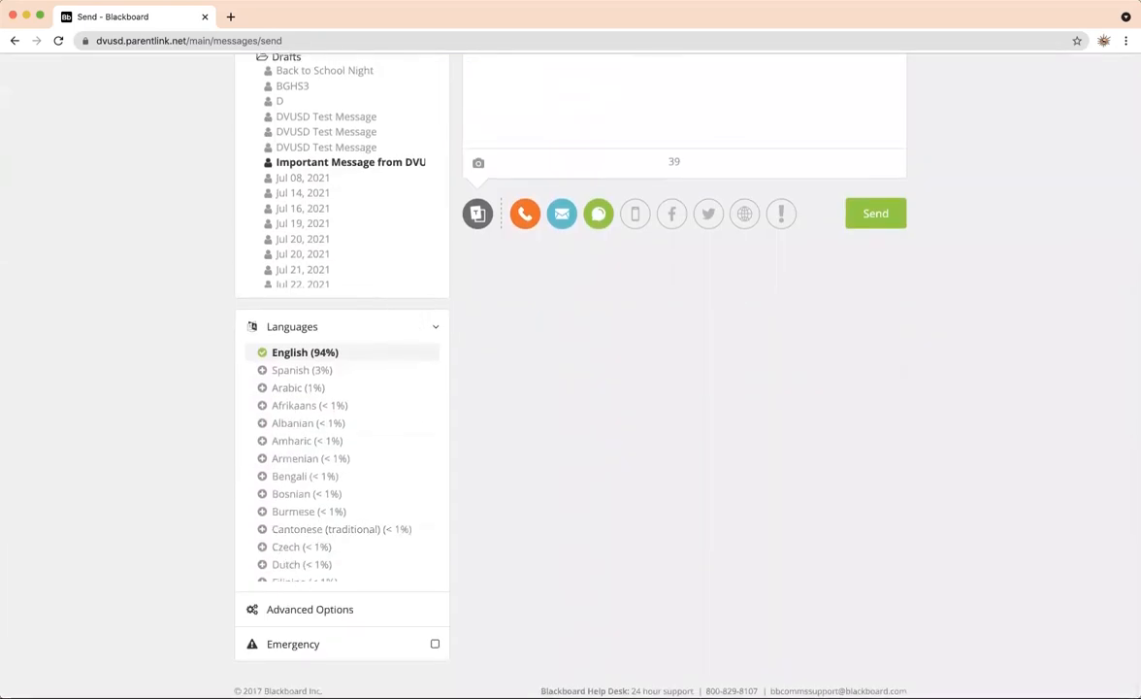
click(316, 609)
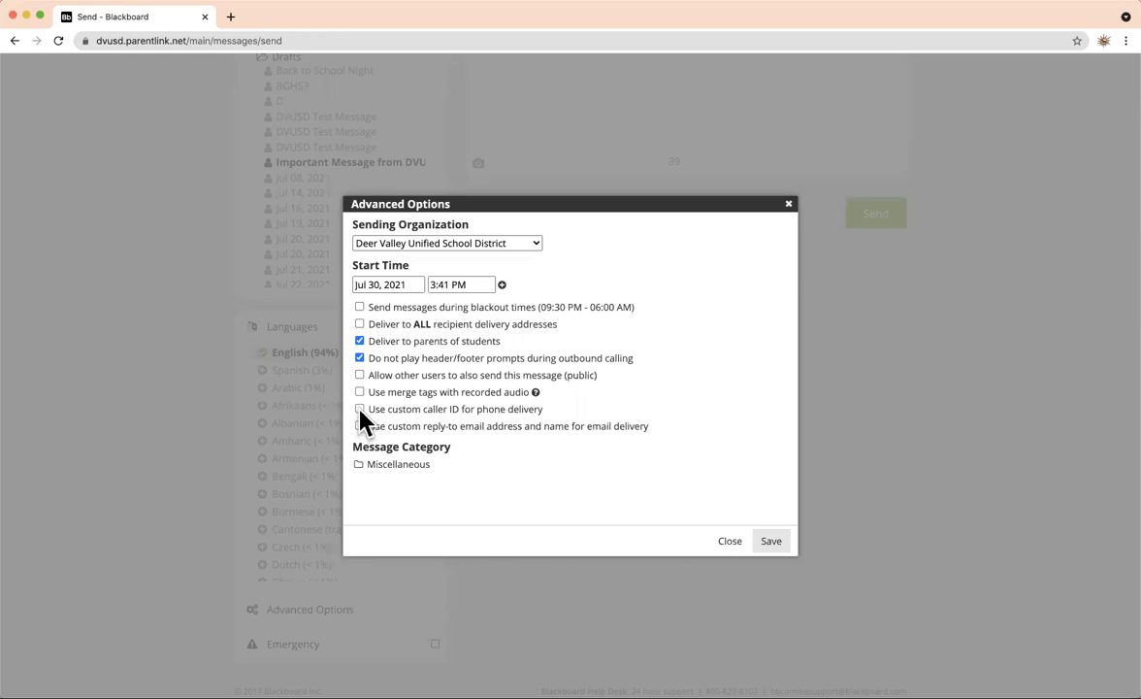
click(361, 409)
click(378, 431)
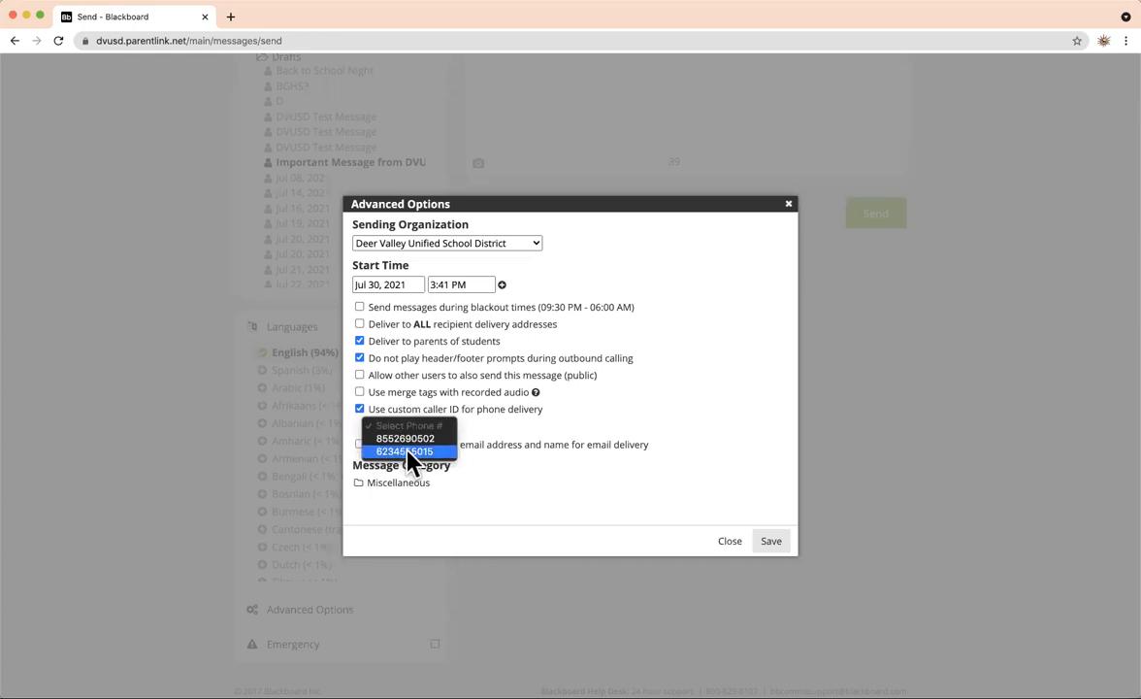
click(389, 452)
click(361, 445)
click(398, 462)
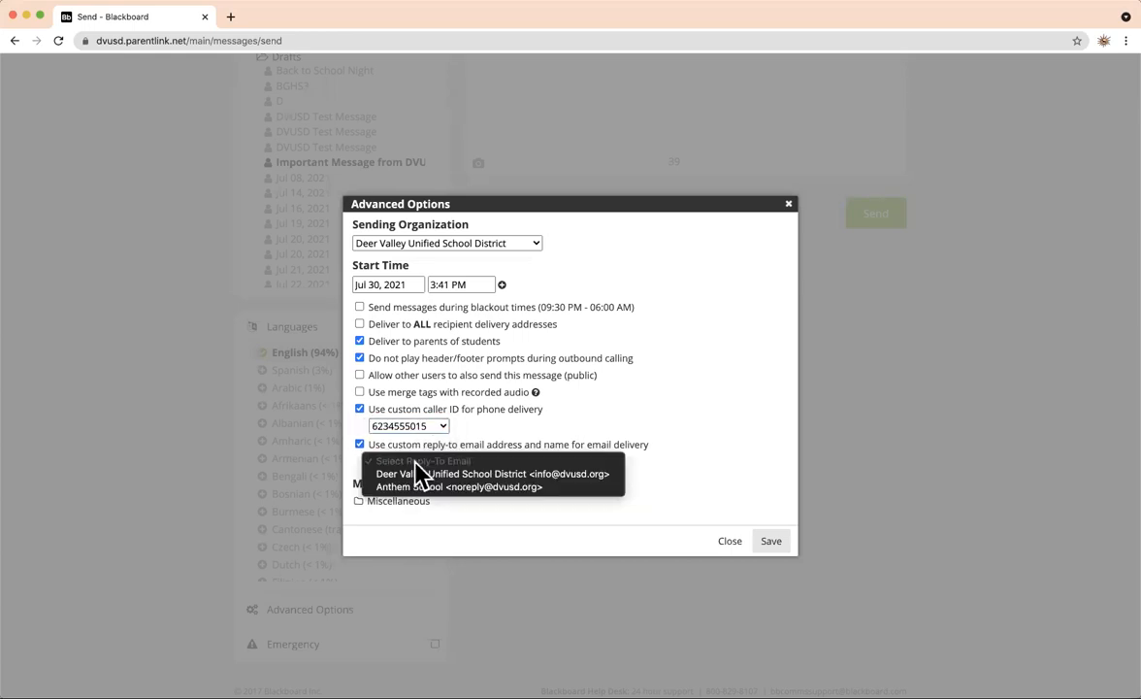
click(436, 491)
click(603, 526)
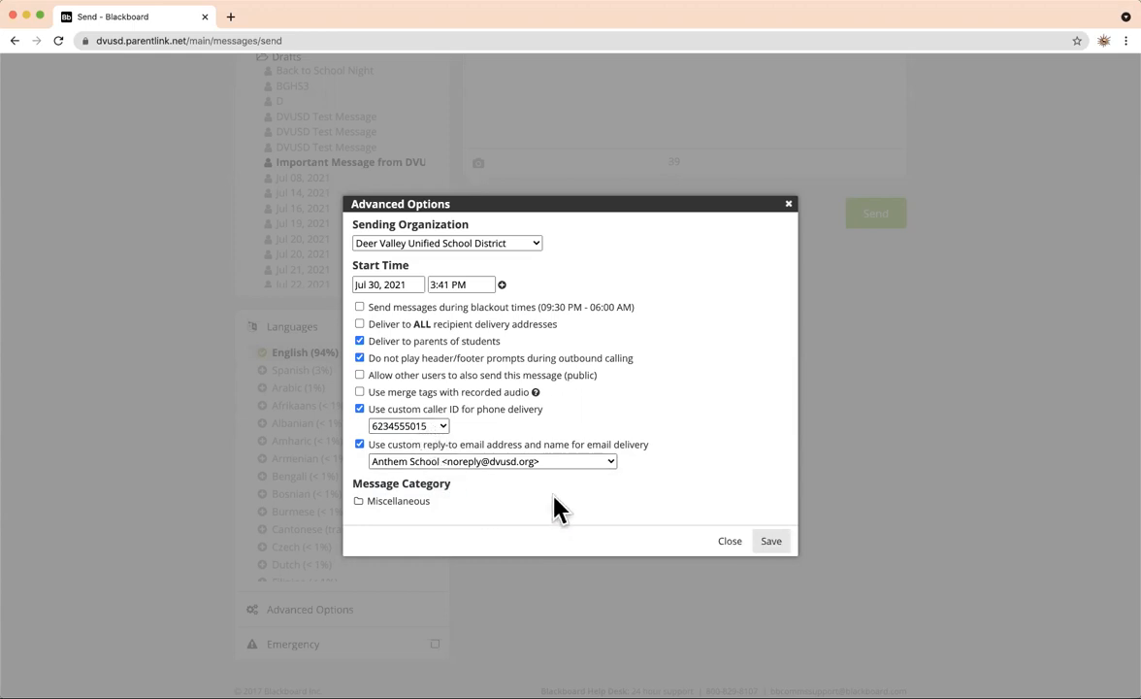
scroll(573, 477, up, 1)
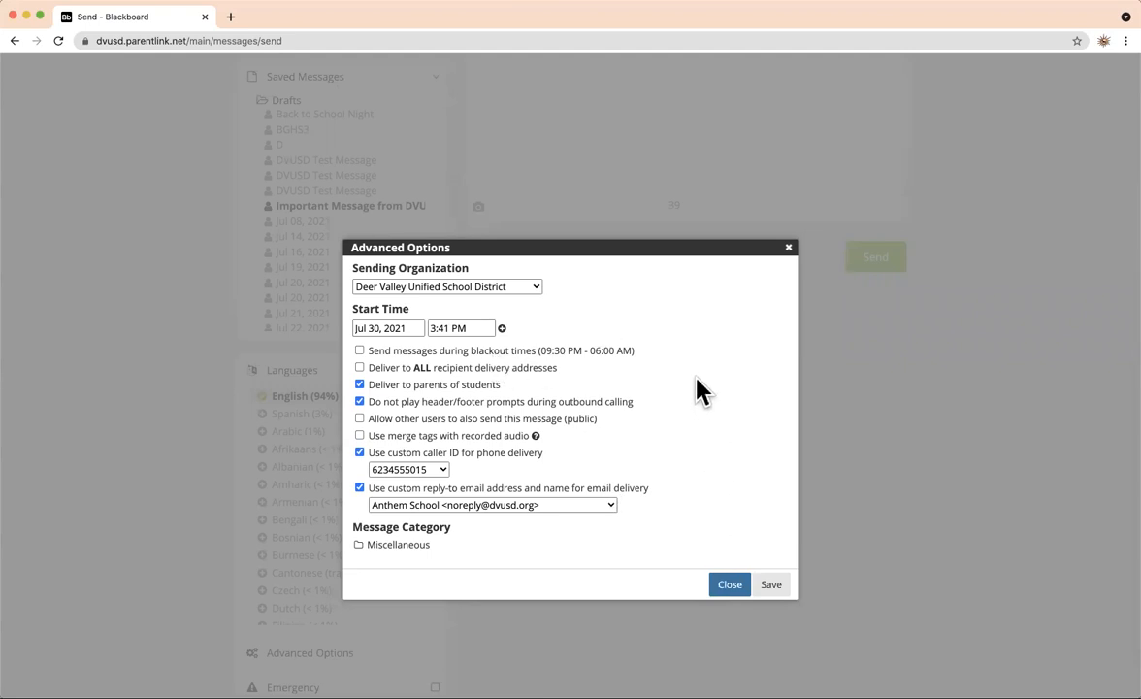
click(681, 125)
scroll(301, 179, up, 5)
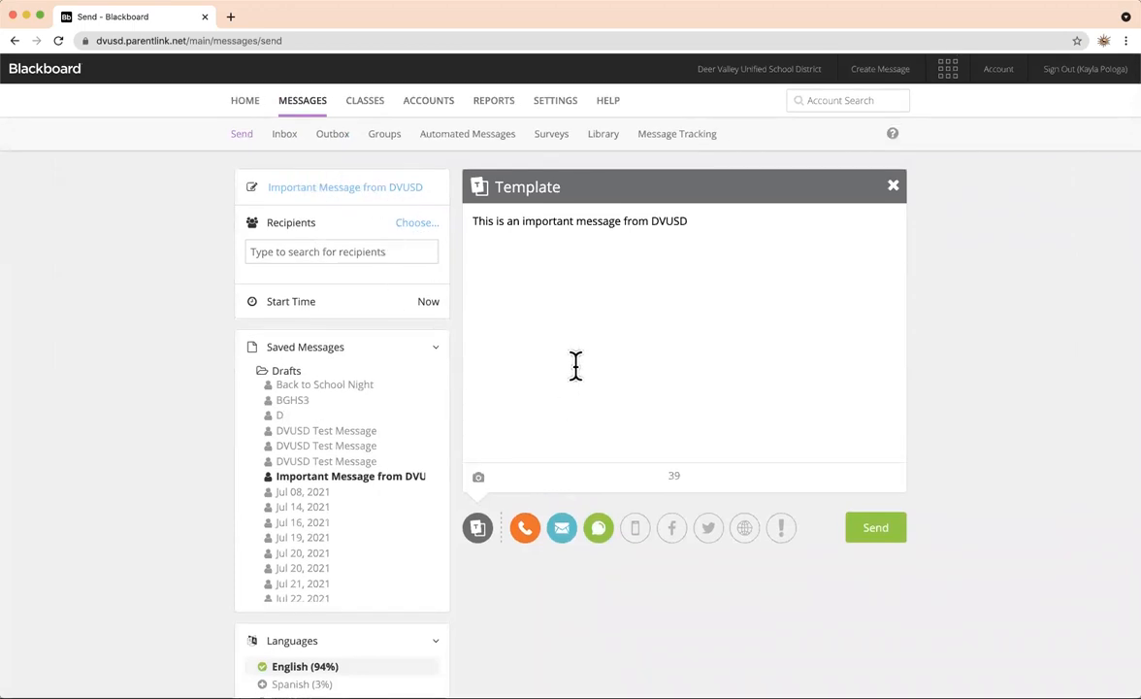
scroll(369, 407, down, 3)
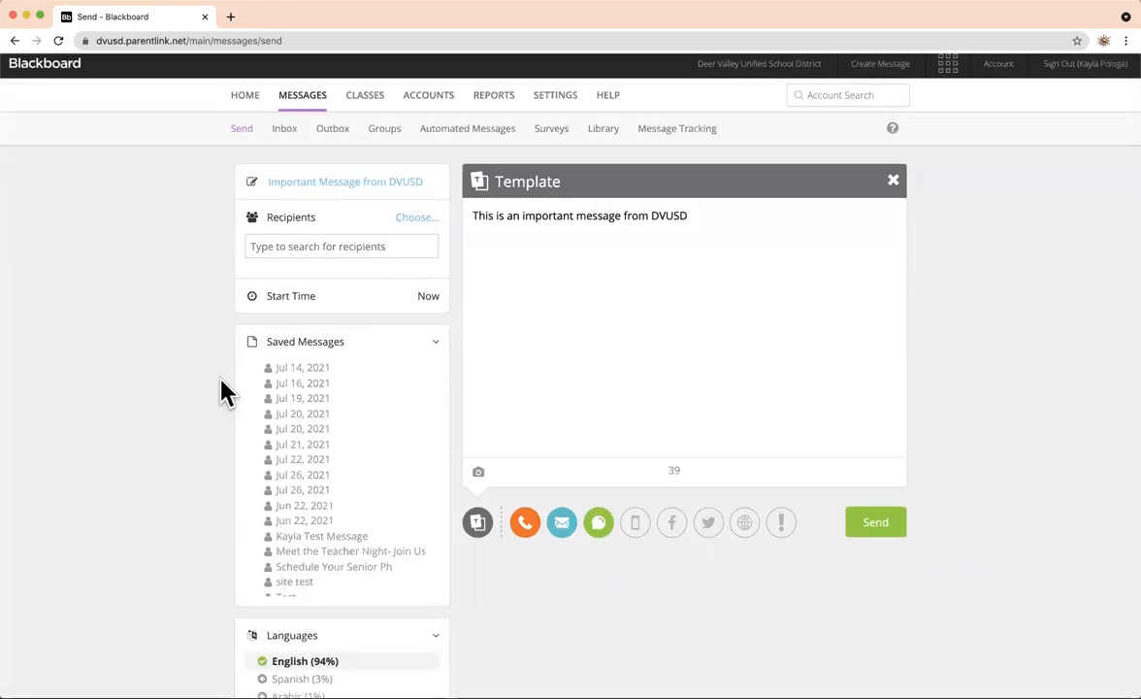
scroll(223, 392, down, 5)
scroll(224, 391, up, 5)
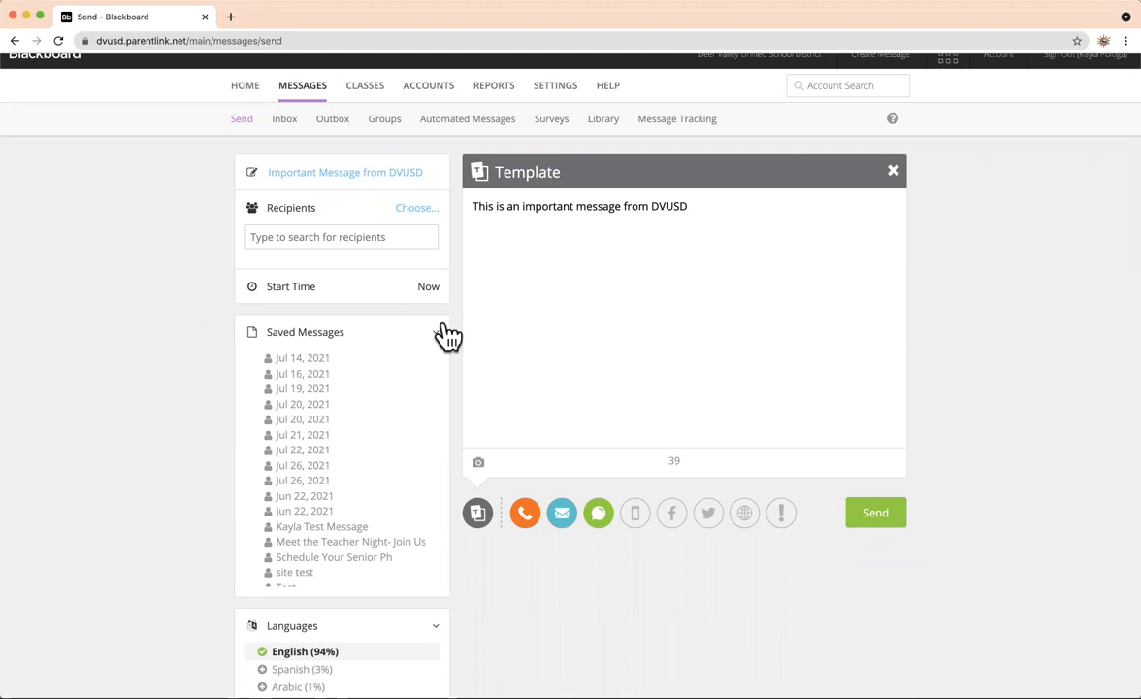
scroll(509, 222, up, 1)
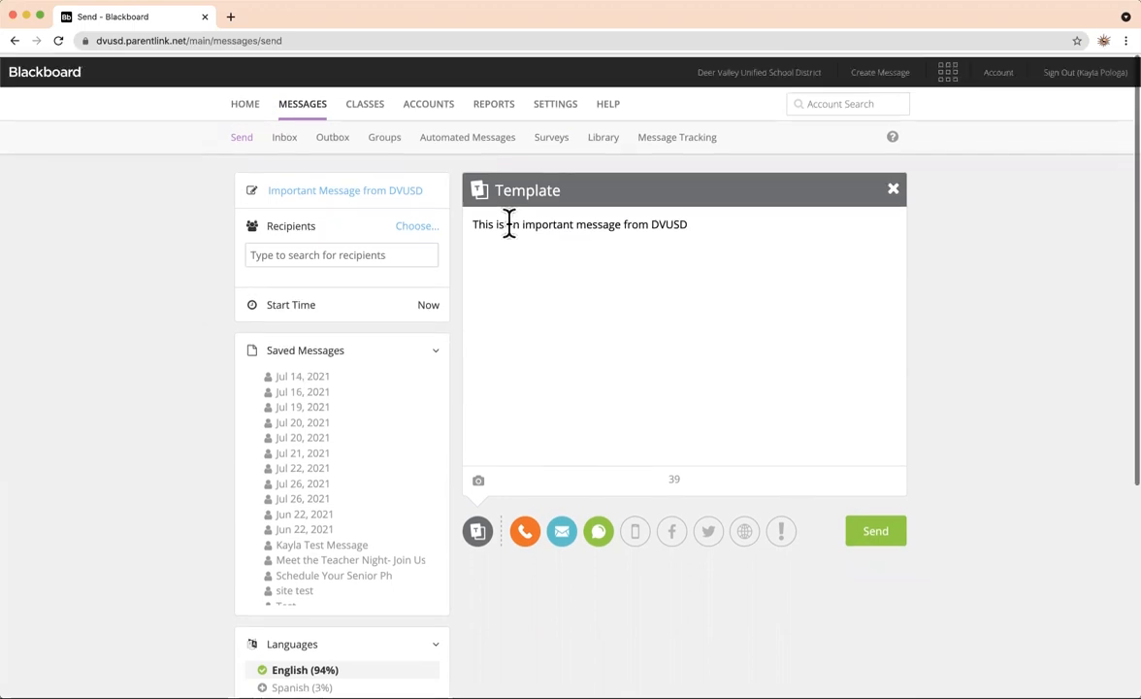